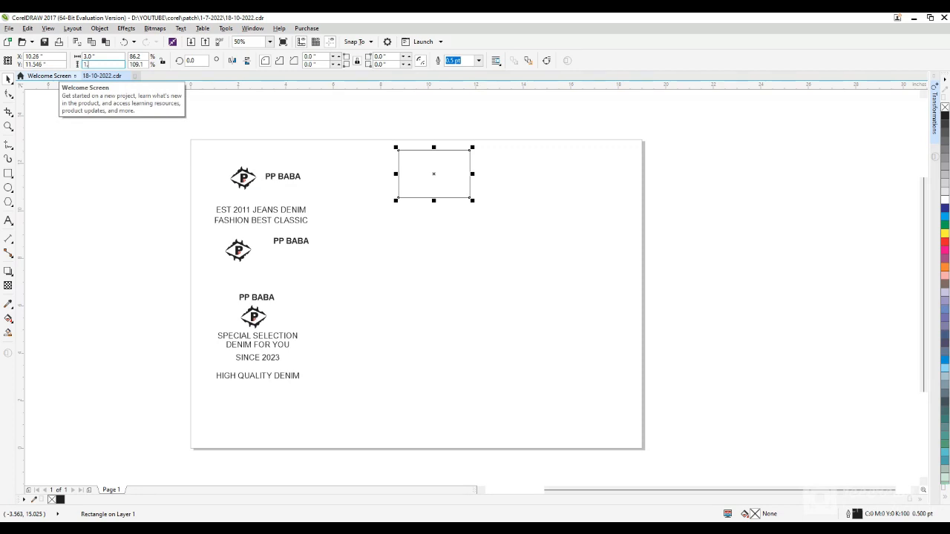
# - Set the rectangle's height to 1.5 inches and move it slightly closer to the logos and text
pyautogui.write('5')
pyautogui.press('Return')
pyautogui.moveTo(435, 174); pyautogui.dragTo(401, 180)
pyautogui.scroll(2, 371, 173)
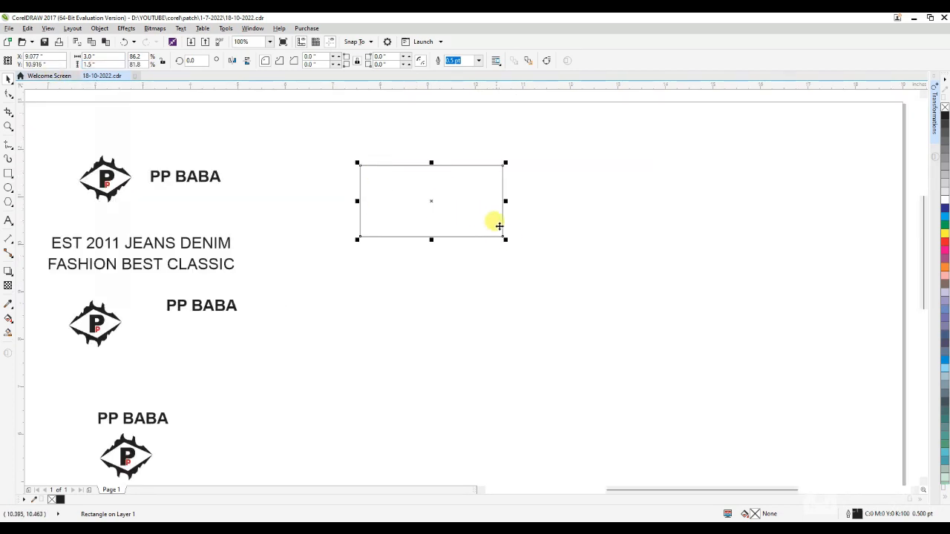
pyautogui.moveTo(503, 243); pyautogui.dragTo(496, 240)
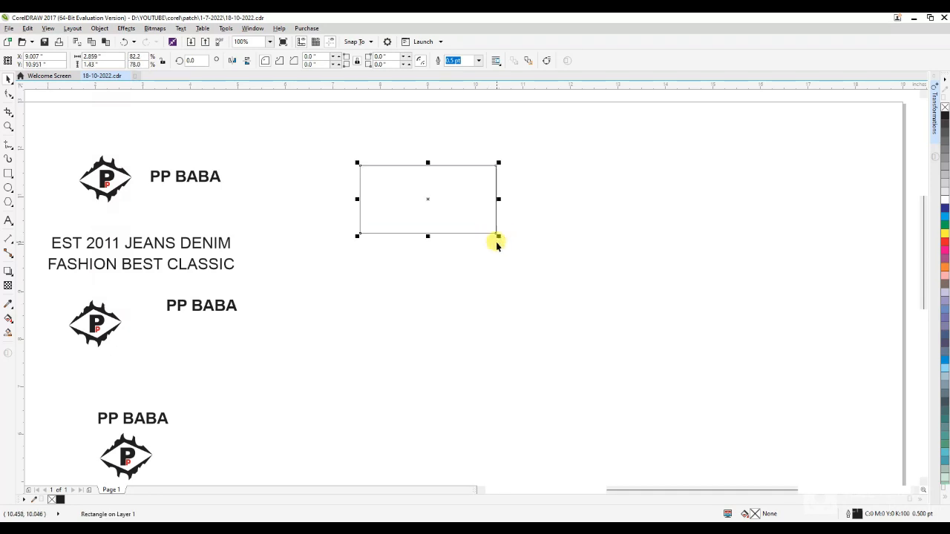
pyautogui.hotkey('ctrl', 'z')
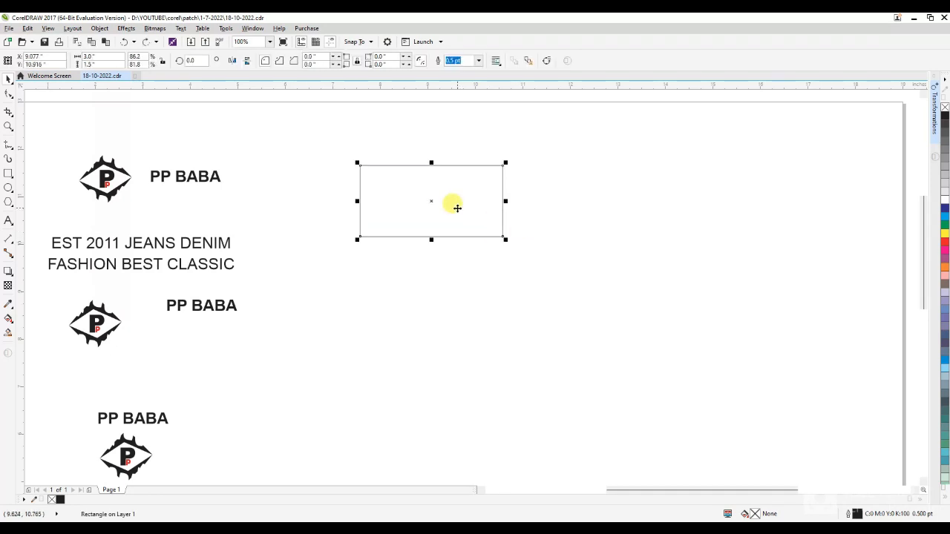
# - Show the Contour settings and change the document units to millimeters
pyautogui.hotkey('ctrl', 'F9')
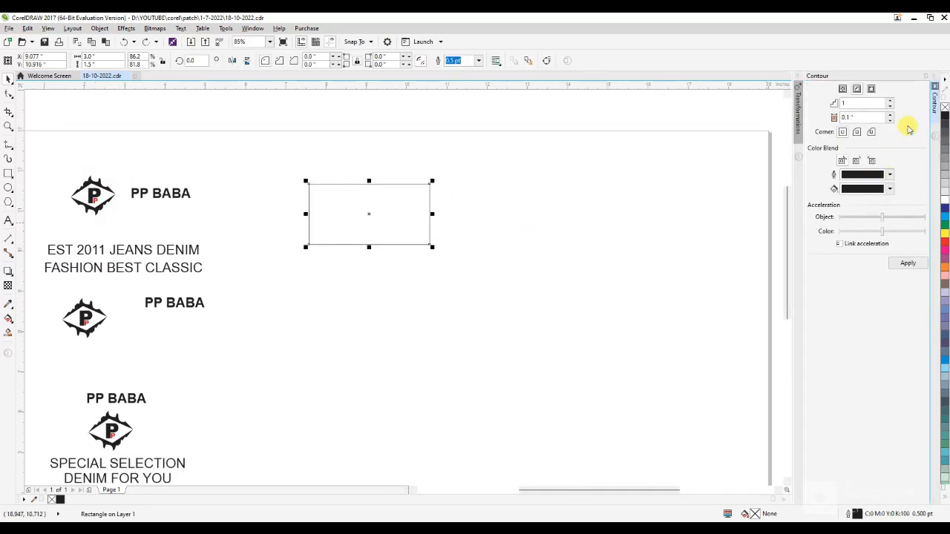
pyautogui.click(689, 148)
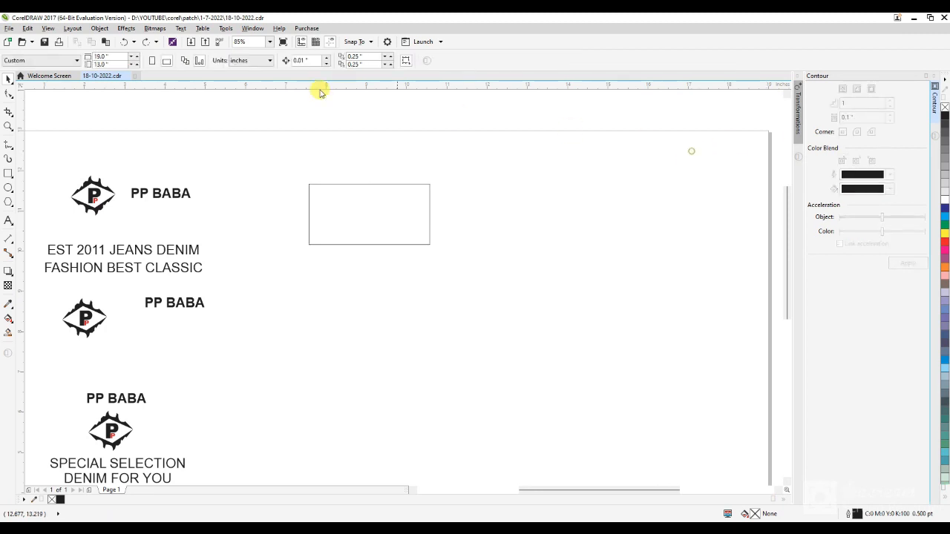
pyautogui.click(269, 61)
pyautogui.click(245, 83)
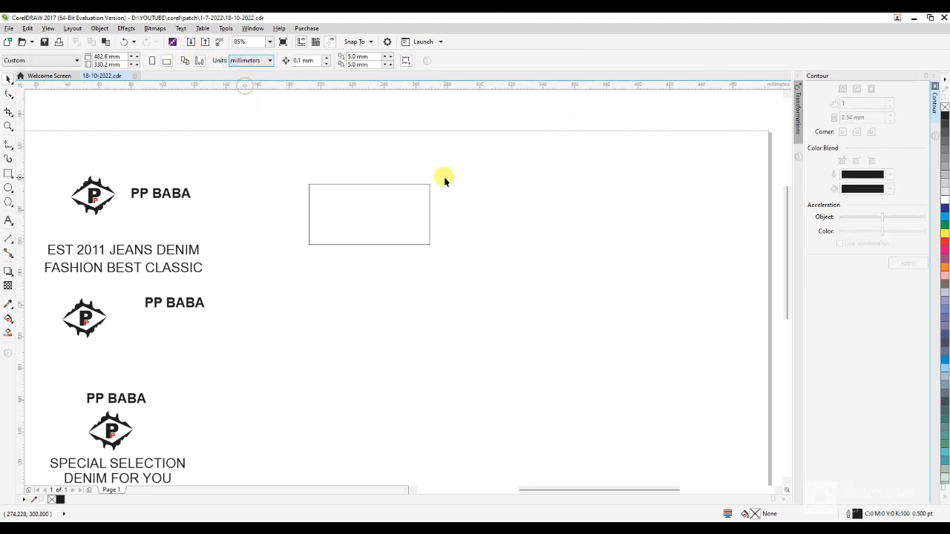
# - Apply a one-step inside contour with a 3 mm offset to the rectangle and break the contour group apart
pyautogui.click(392, 197)
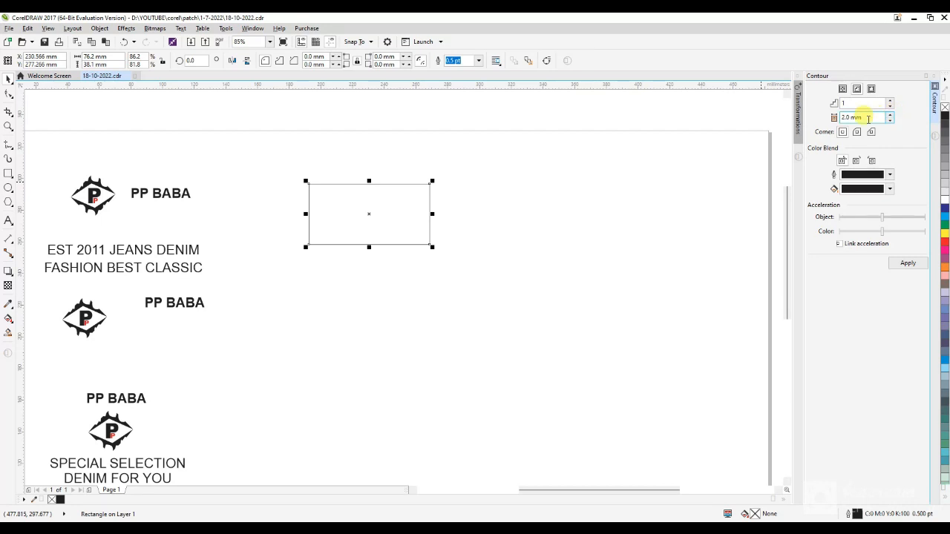
pyautogui.write('2')
pyautogui.press('Return')
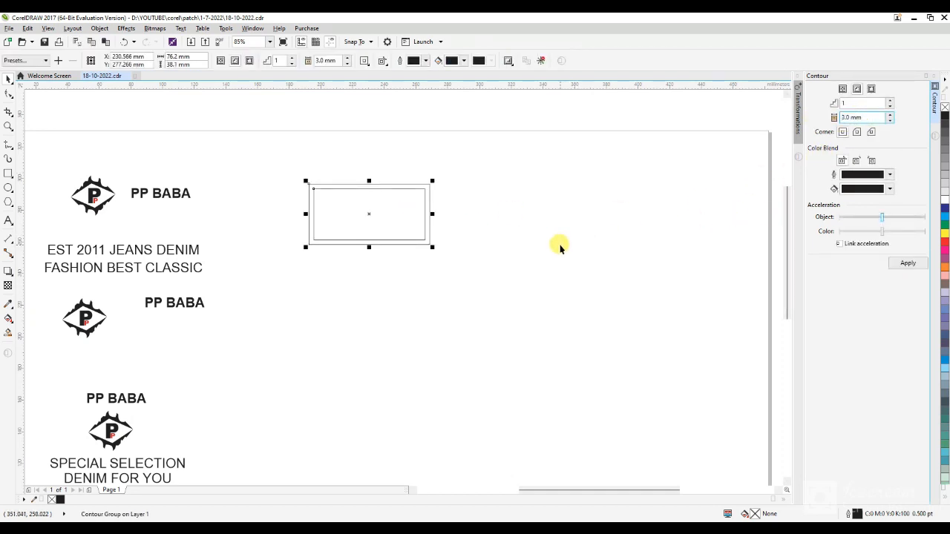
pyautogui.click(529, 240)
pyautogui.click(417, 212)
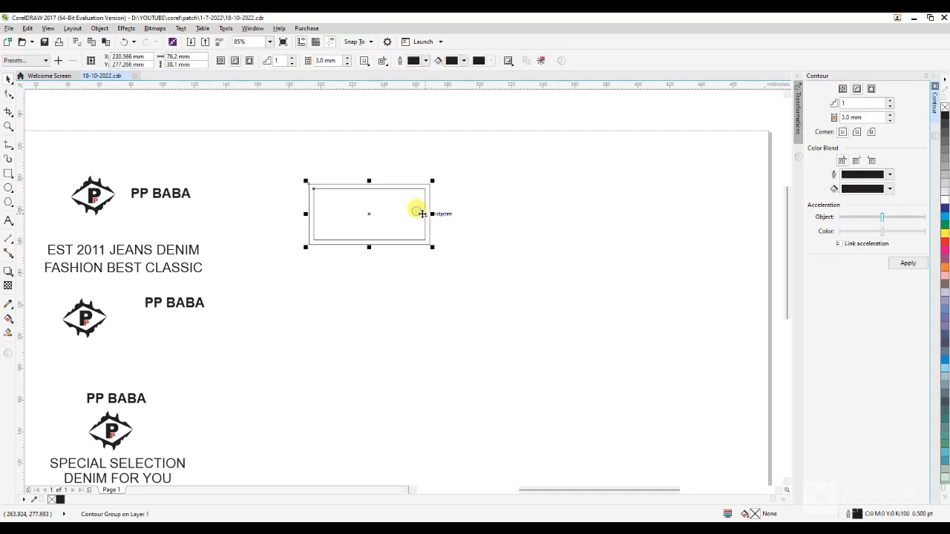
pyautogui.click(514, 226)
# - Set the inner rectangle's outline width to 4 pt and convert the rectangle to curves
pyautogui.click(388, 208)
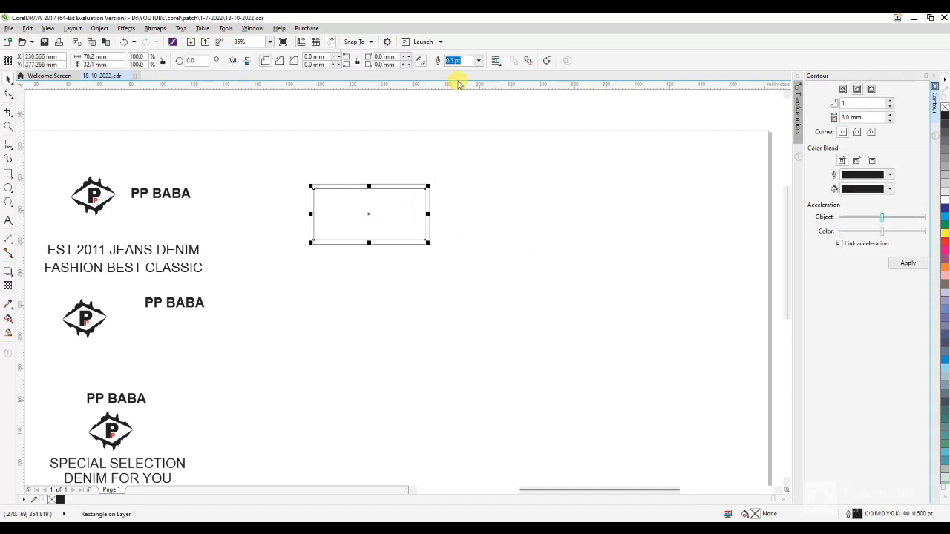
pyautogui.click(476, 60)
pyautogui.click(451, 127)
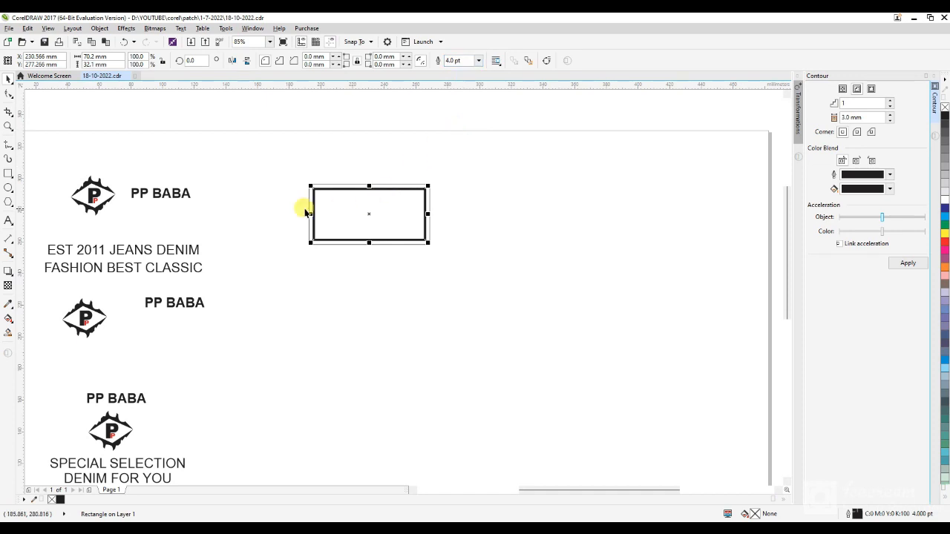
pyautogui.scroll(5, 303, 206)
pyautogui.hotkey('ctrl', 'q')
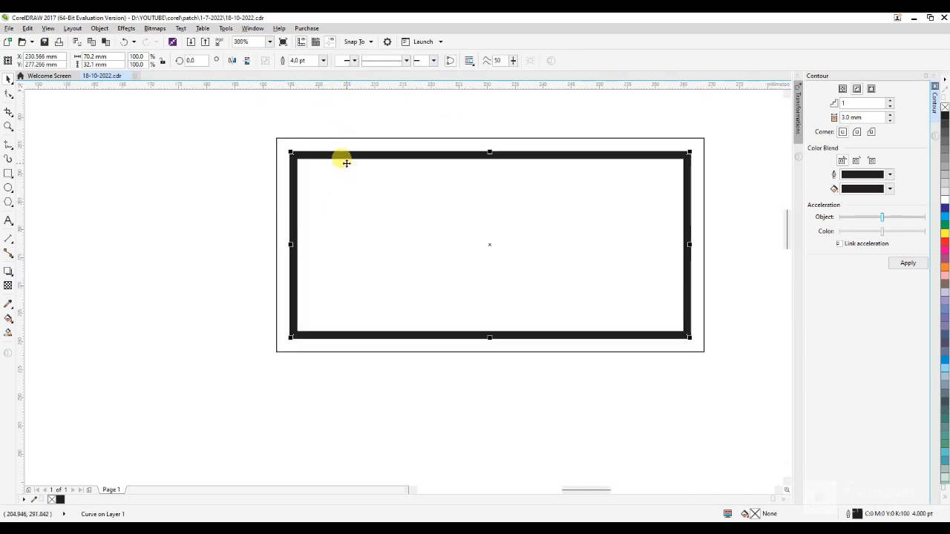
pyautogui.press('F10')
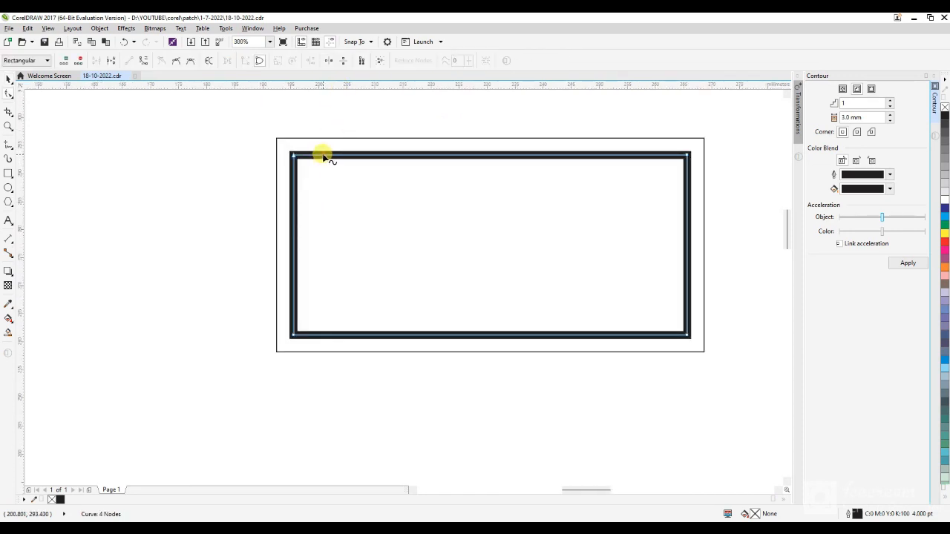
pyautogui.rightClick(325, 157)
pyautogui.click(214, 188)
pyautogui.press('space')
# - Give the inner rectangle's outline a dotted line style with evenly spaced square dots
pyautogui.click(307, 153)
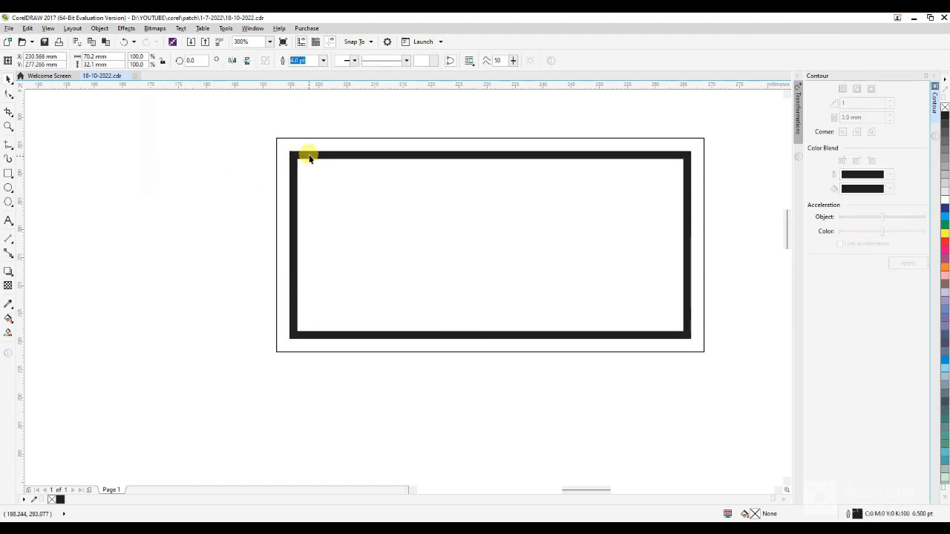
pyautogui.click(407, 61)
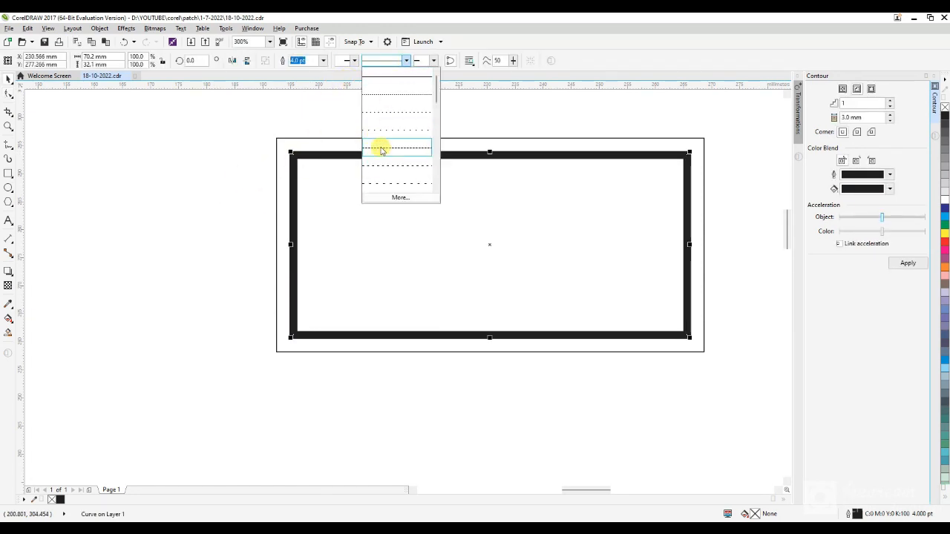
pyautogui.click(380, 147)
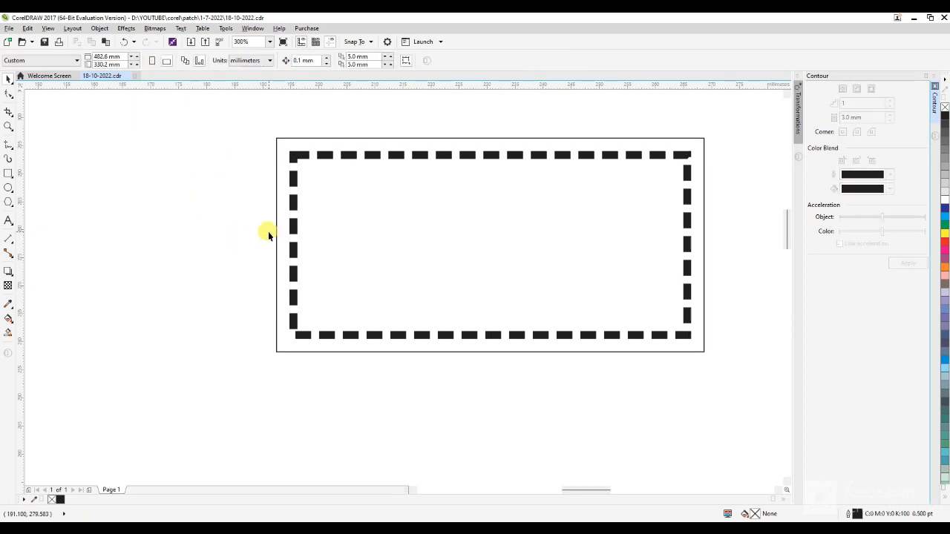
pyautogui.click(407, 62)
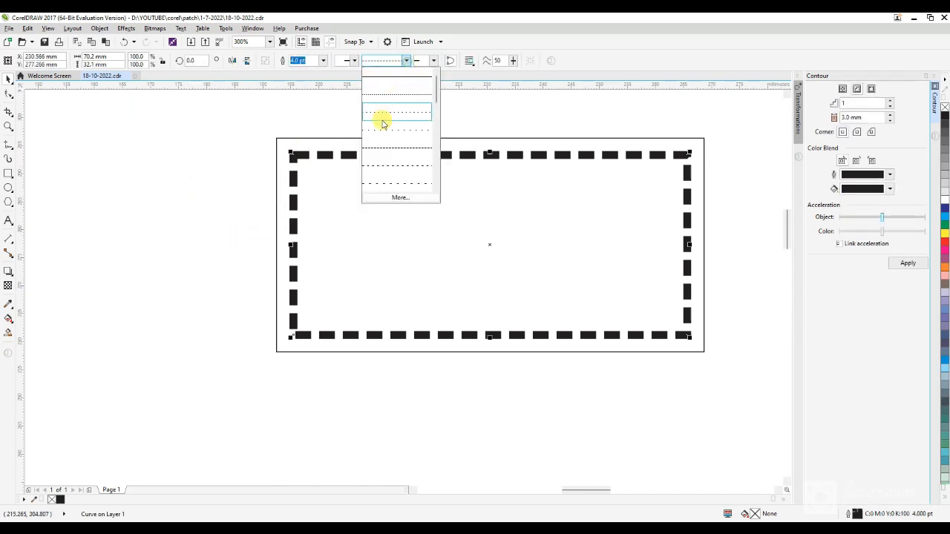
pyautogui.click(386, 127)
pyautogui.click(183, 157)
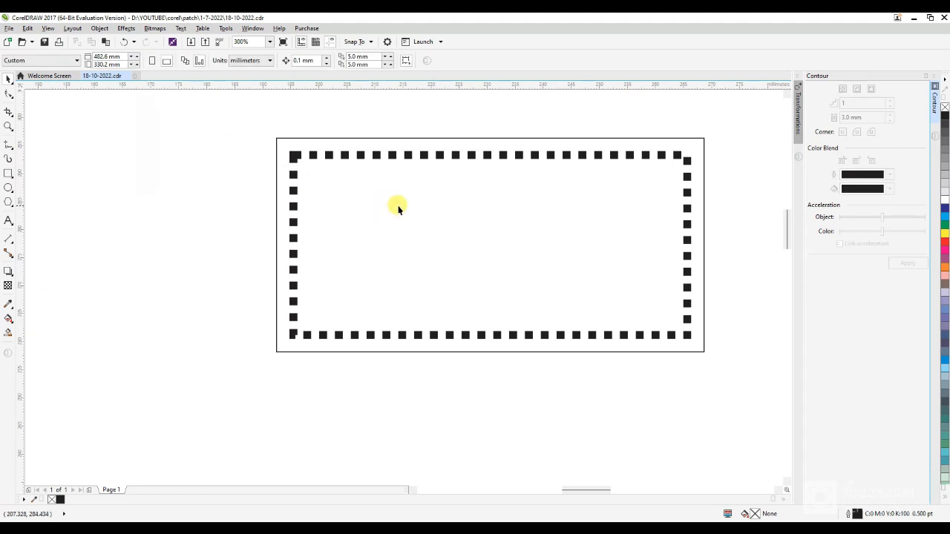
# - Move the topmost logo and its PP BABA text just above the double-bordered rectangle
pyautogui.scroll(-4, 396, 206)
pyautogui.moveTo(245, 213); pyautogui.dragTo(412, 191)
pyautogui.click(387, 285)
pyautogui.scroll(4, 384, 161)
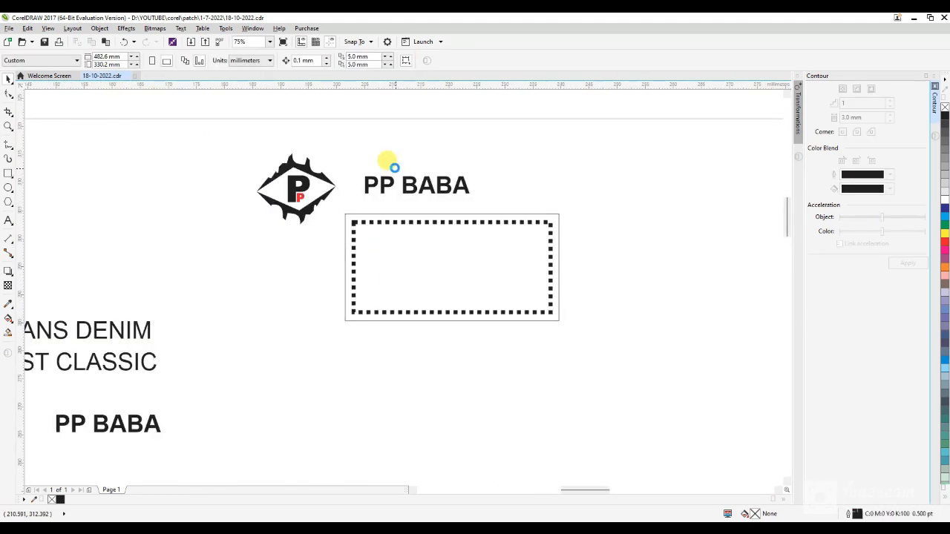
# - Move the PP BABA text into the right half of the dotted border and center it vertically
pyautogui.click(378, 191)
pyautogui.moveTo(505, 224); pyautogui.dragTo(436, 209)
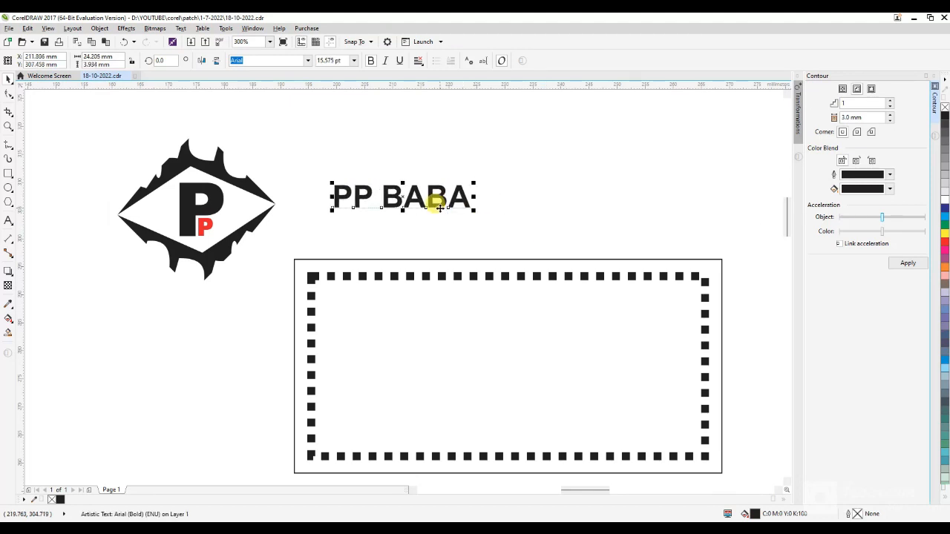
pyautogui.moveTo(501, 234); pyautogui.dragTo(318, 149)
pyautogui.moveTo(396, 195); pyautogui.dragTo(595, 369)
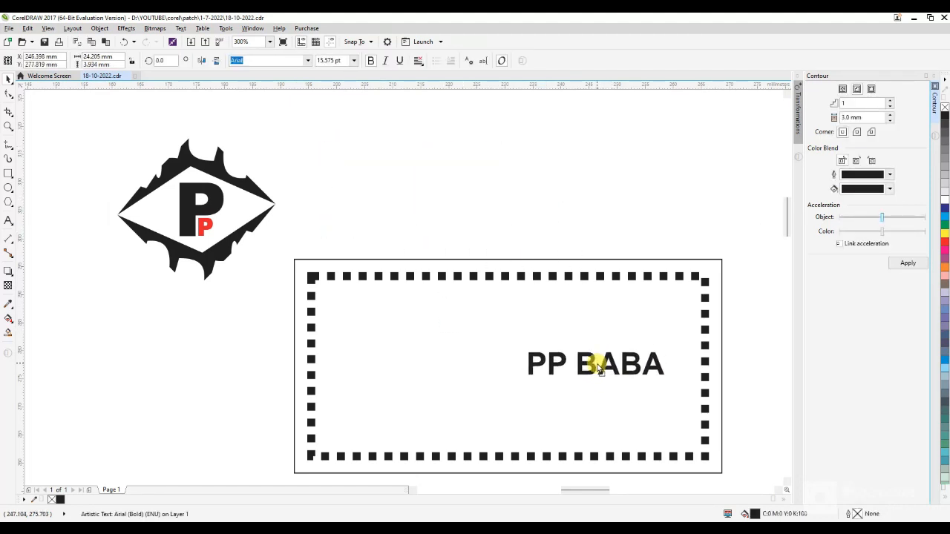
pyautogui.click(470, 328)
# - Set the dotted border's outline width to 3 pt
pyautogui.click(435, 283)
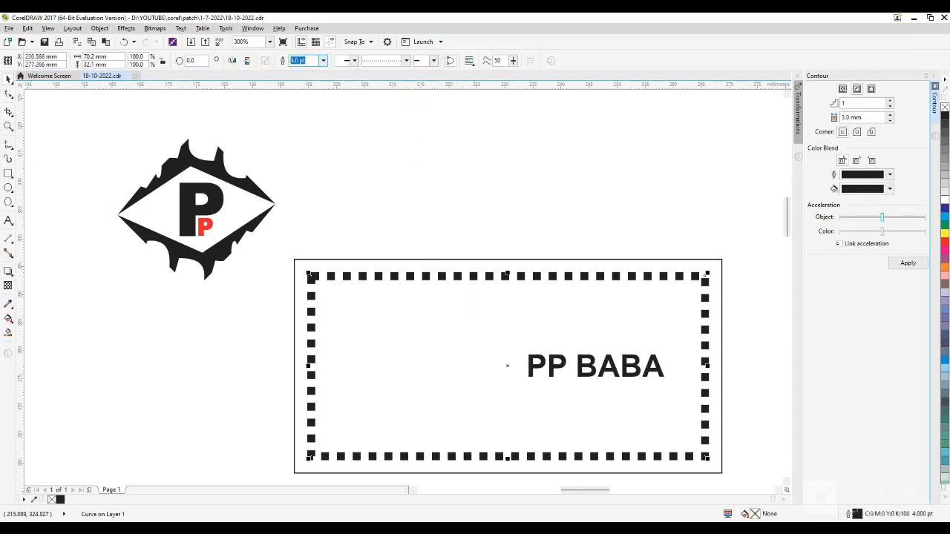
pyautogui.write('3')
pyautogui.press('Return')
pyautogui.click(353, 180)
# - Scale the logo down to about 15 mm wide and center it vertically in the left half of the dotted border
pyautogui.click(223, 175)
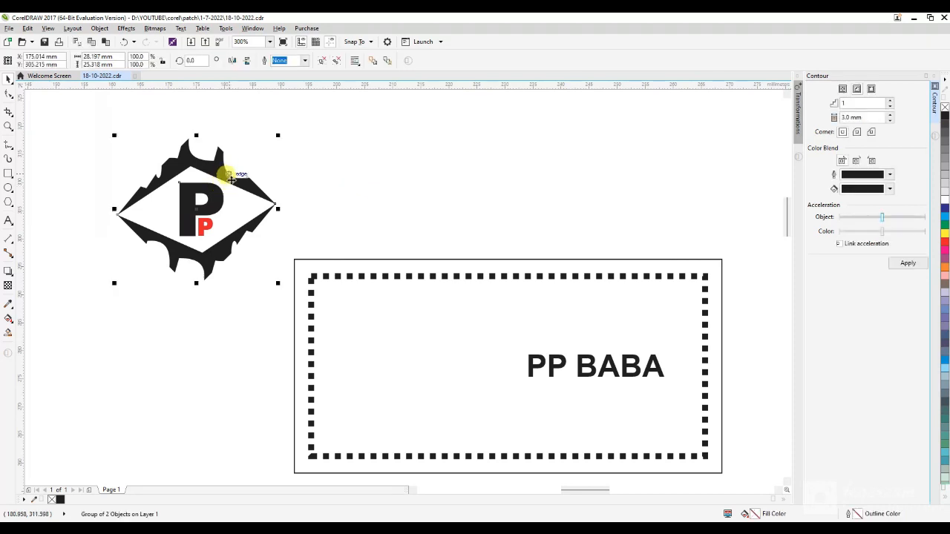
pyautogui.moveTo(279, 276); pyautogui.dragTo(206, 257)
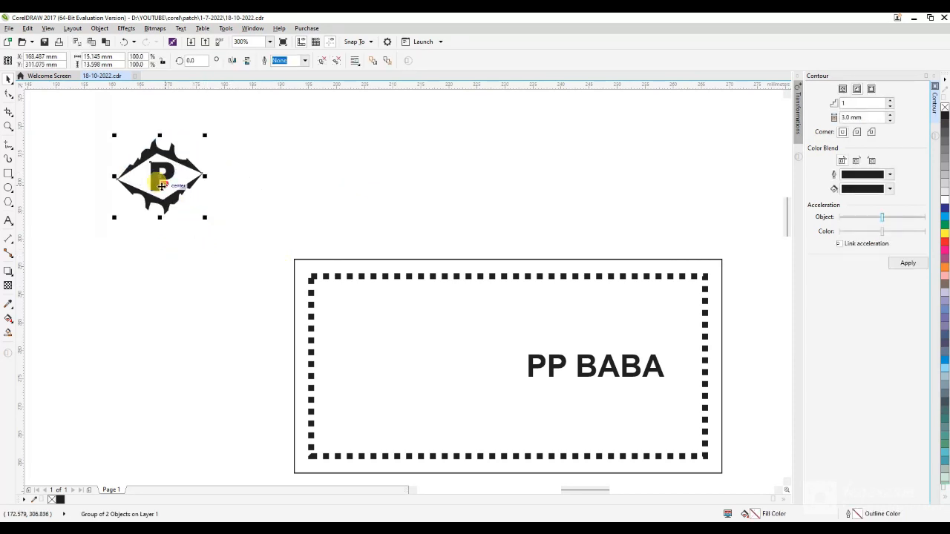
pyautogui.moveTo(162, 178); pyautogui.dragTo(409, 372)
pyautogui.keyDown('shift'); pyautogui.click(466, 328); pyautogui.keyUp('shift')
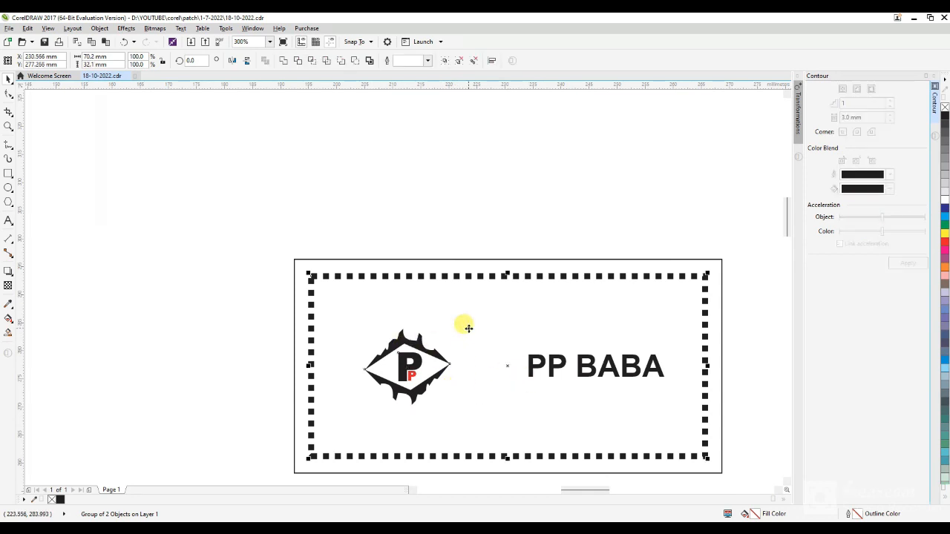
pyautogui.press('e')
pyautogui.click(180, 310)
# - Enlarge the PP BABA text proportionally and move it closer to the logo
pyautogui.click(532, 367)
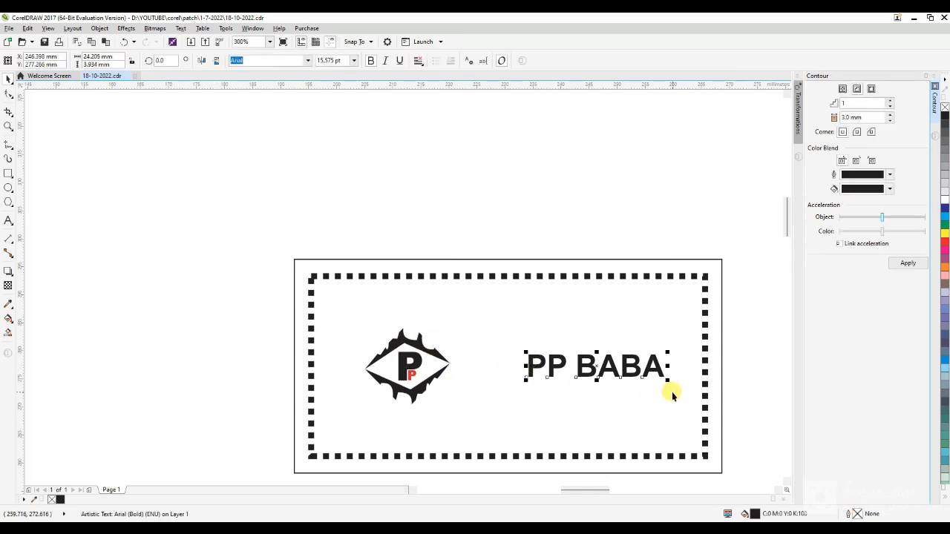
pyautogui.moveTo(667, 381); pyautogui.dragTo(689, 394)
pyautogui.moveTo(621, 378); pyautogui.dragTo(600, 377)
# - Group the logo with the PP BABA text and center the group horizontally in the dotted border
pyautogui.moveTo(191, 314); pyautogui.dragTo(743, 432)
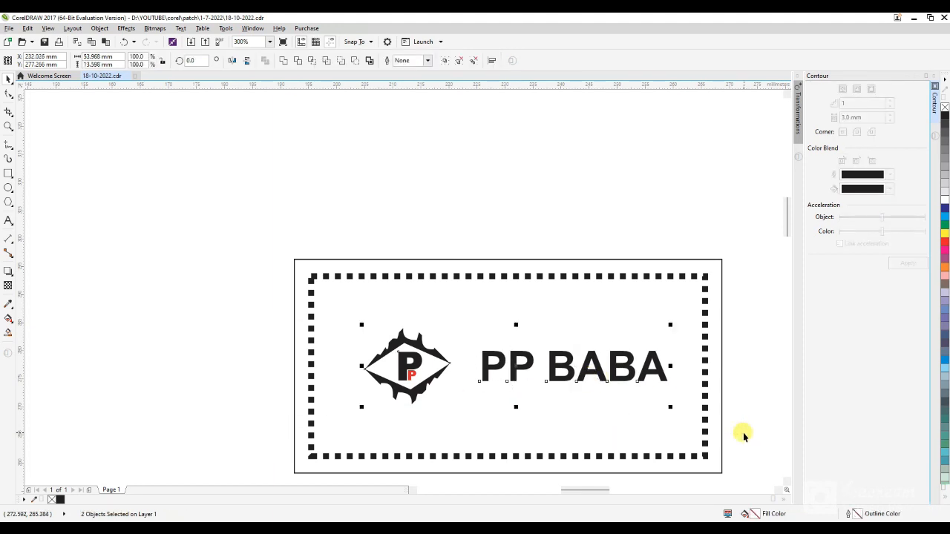
pyautogui.hotkey('ctrl', 'g')
pyautogui.keyDown('shift'); pyautogui.click(671, 424); pyautogui.keyUp('shift')
pyautogui.press('c')
pyautogui.click(505, 208)
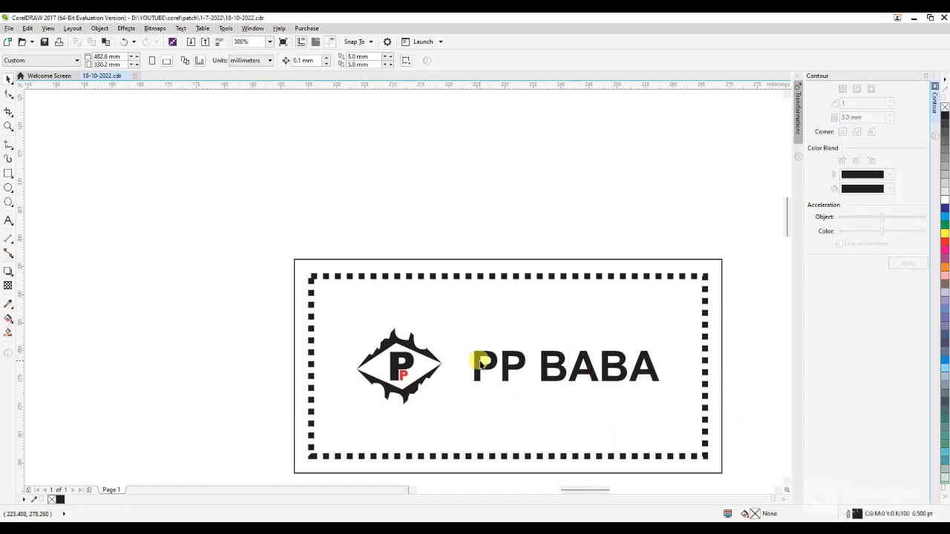
pyautogui.click(479, 362)
pyautogui.click(424, 192)
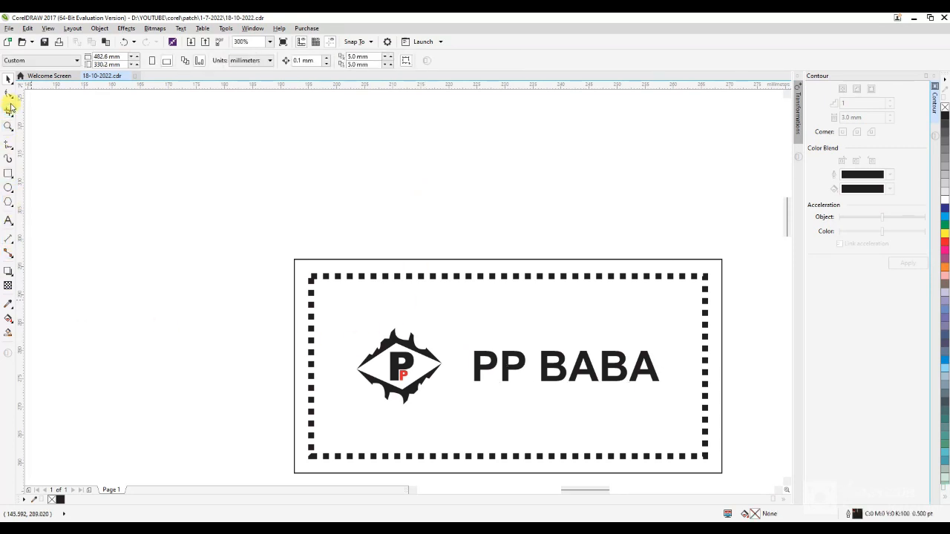
# - Draw a straight horizontal line about 31 mm long just above the PP BABA text
pyautogui.click(8, 138)
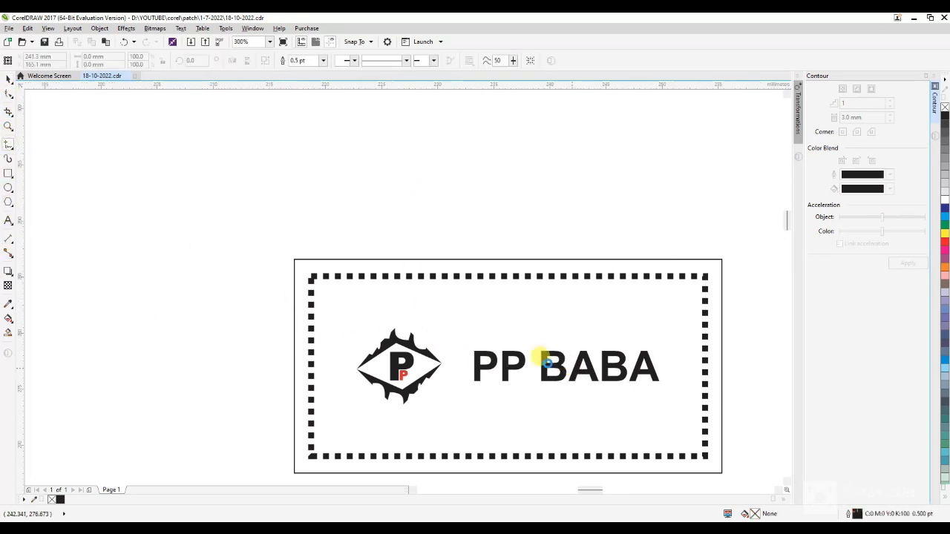
pyautogui.scroll(2, 547, 364)
pyautogui.click(371, 317)
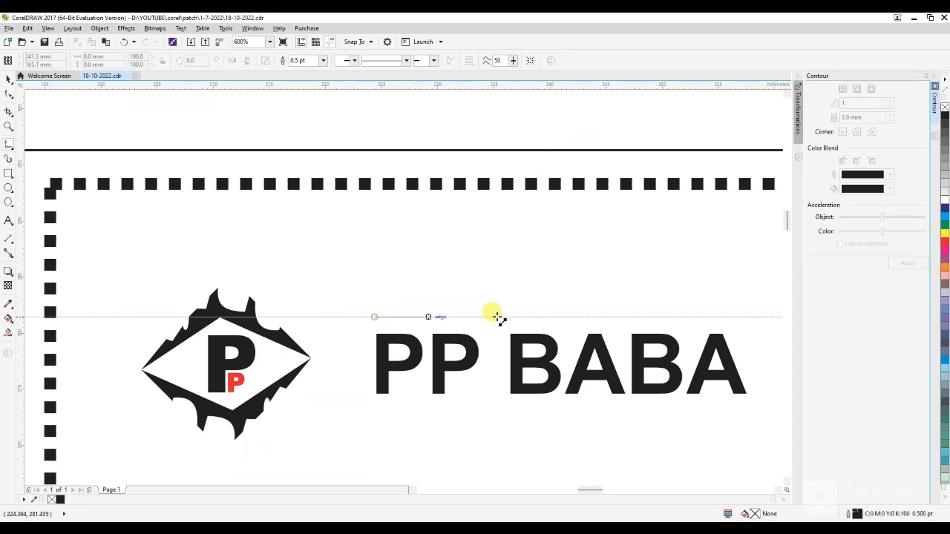
pyautogui.click(726, 317)
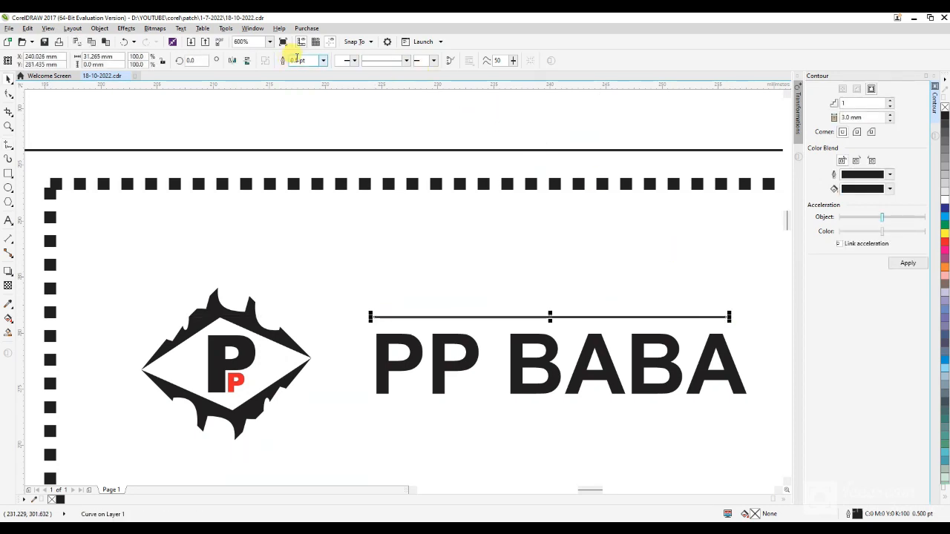
# - Set the outline width of the line above PP BABA to 1.5 pt
pyautogui.click(323, 60)
pyautogui.click(304, 120)
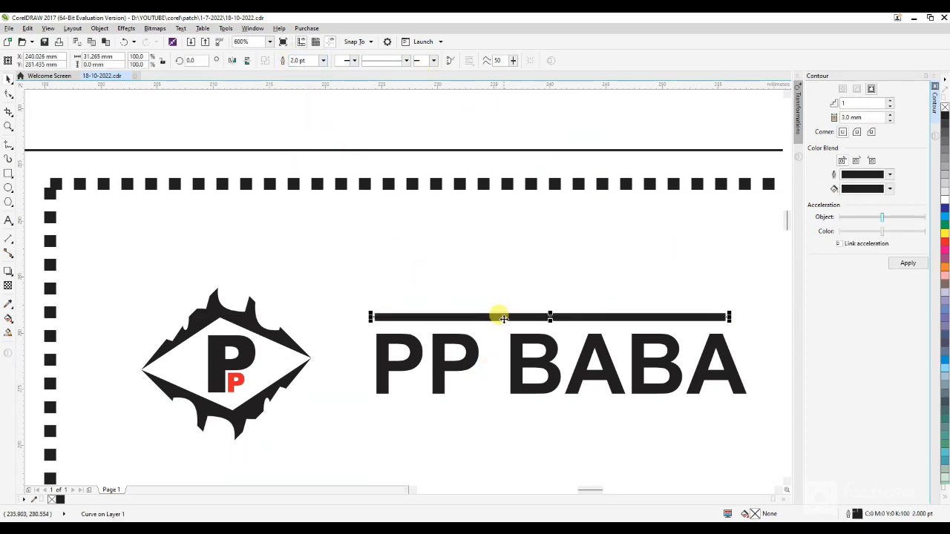
pyautogui.write('1')
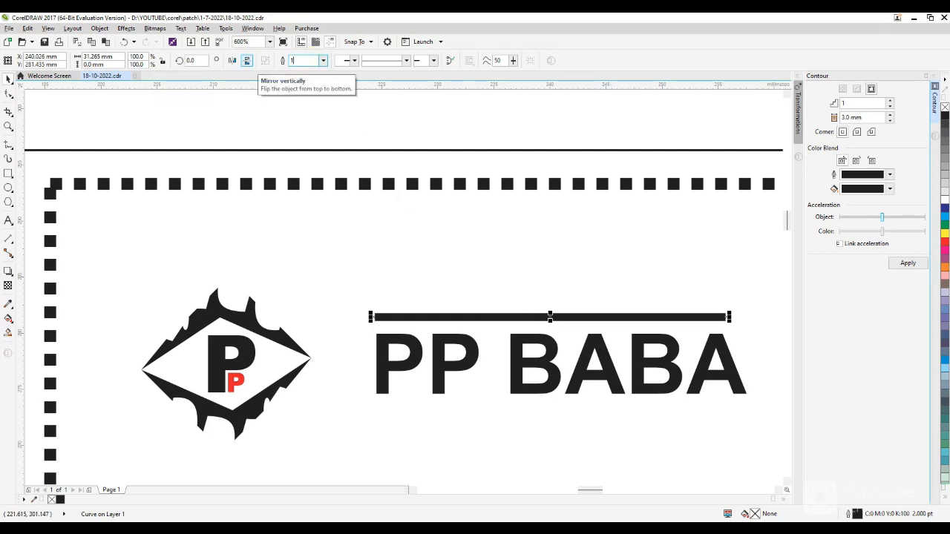
pyautogui.write('.5')
pyautogui.press('Return')
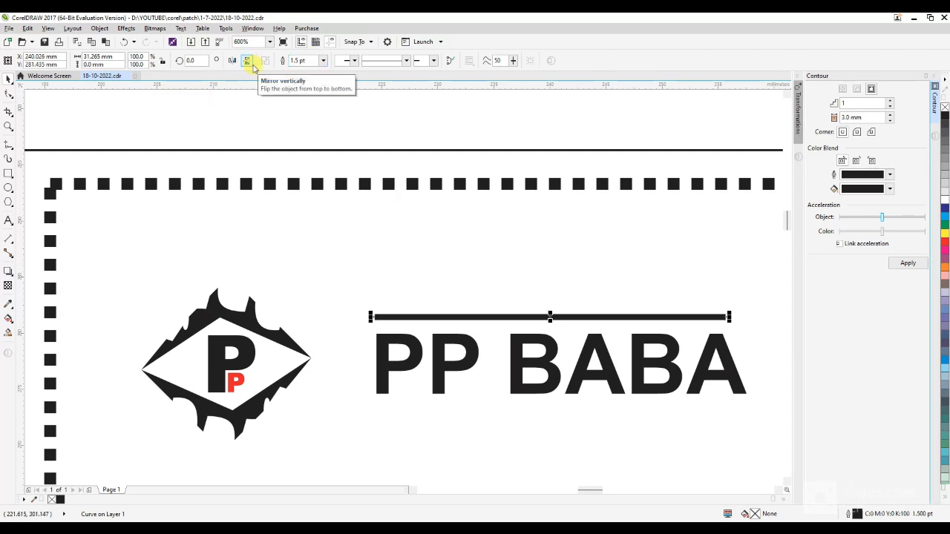
# - Align the line above PP BABA with the left edge of the text
pyautogui.click(438, 354)
pyautogui.press('c')
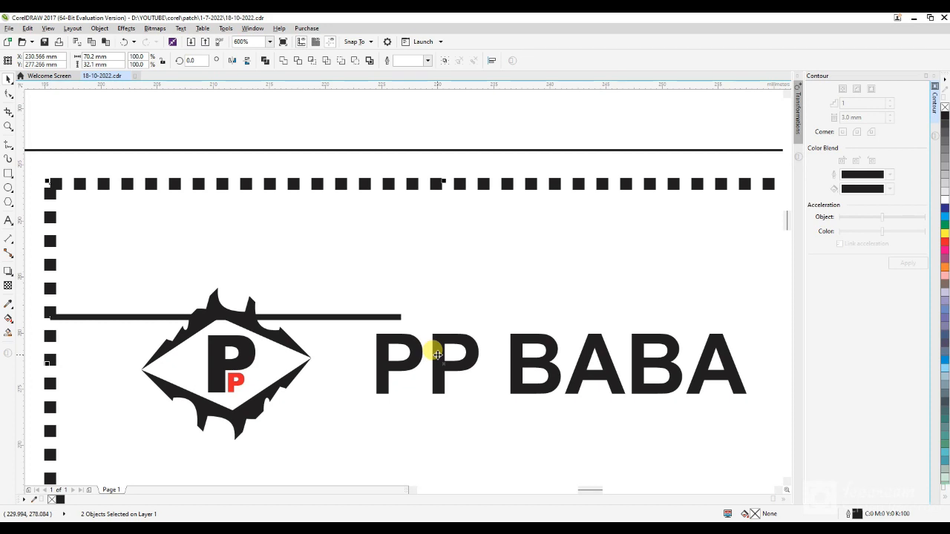
pyautogui.hotkey('ctrl', 'z')
pyautogui.scroll(-1, 435, 314)
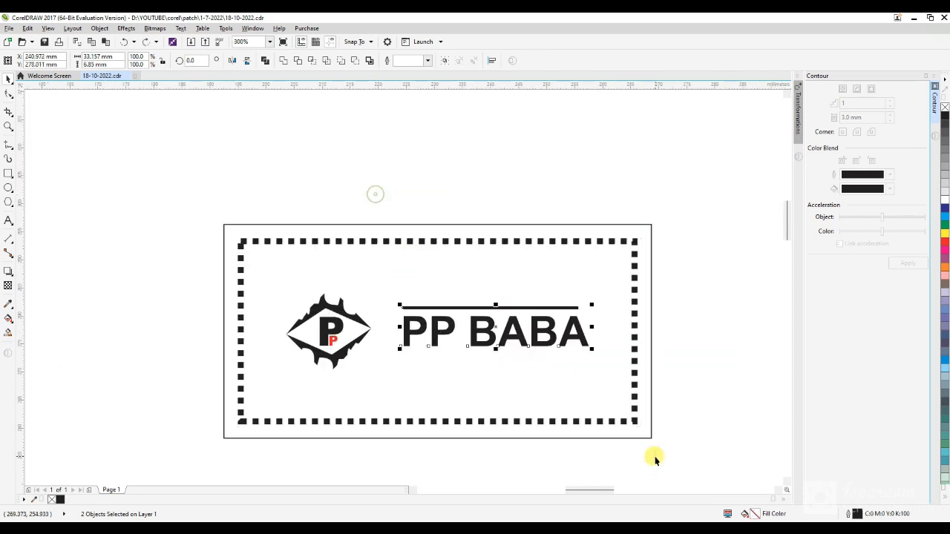
pyautogui.click(683, 405)
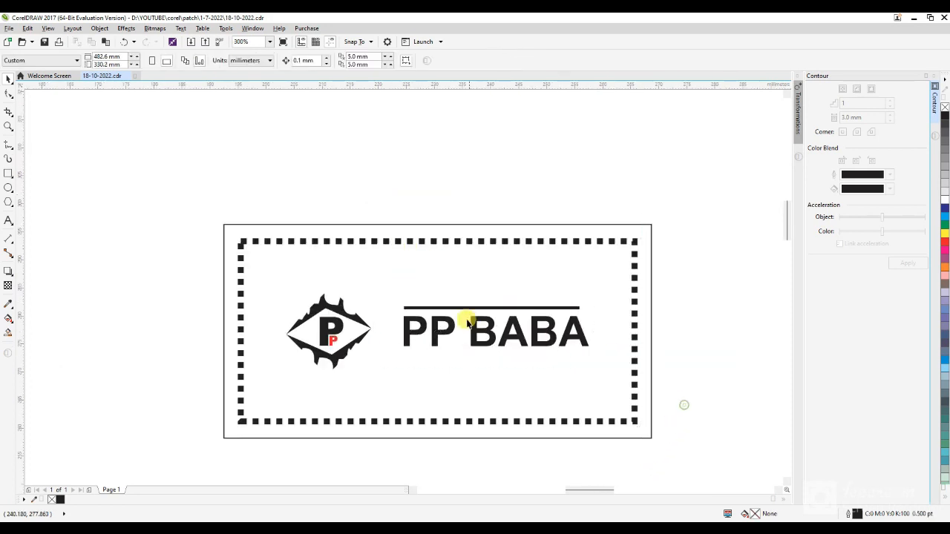
# - Raise the line above PP BABA slightly and place a copy of it straight below the text
pyautogui.click(465, 310)
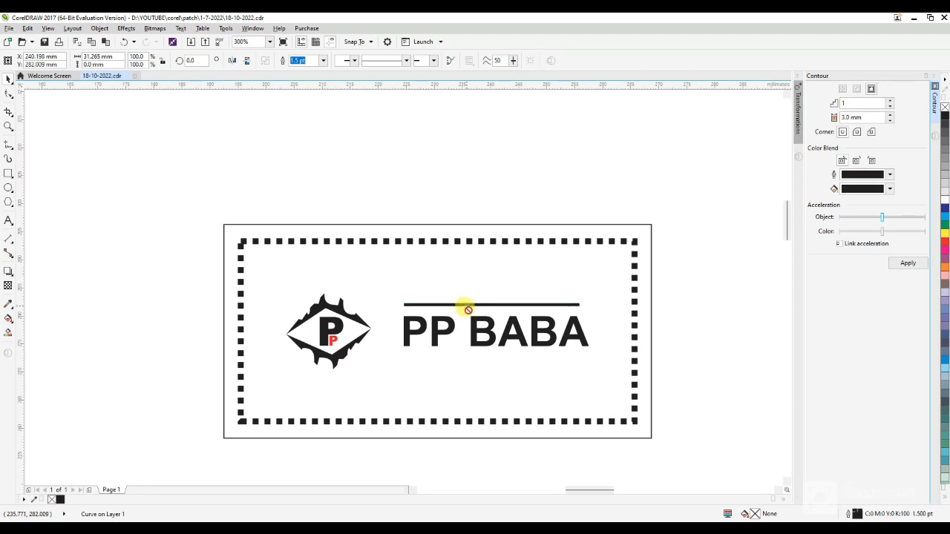
pyautogui.moveTo(463, 310); pyautogui.dragTo(475, 364)
# - Align the line below PP BABA with the bottom edge of the logo
pyautogui.click(336, 354)
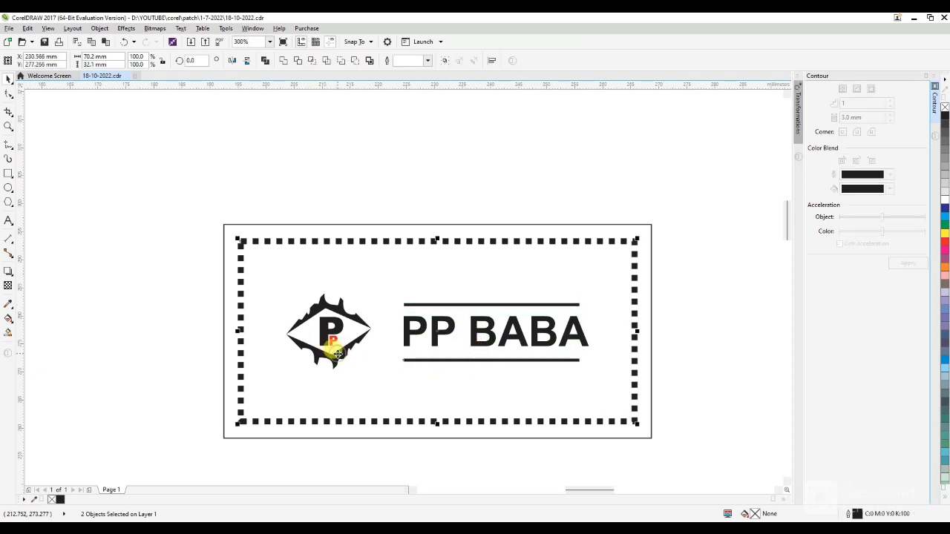
pyautogui.click(103, 350)
pyautogui.moveTo(400, 402); pyautogui.dragTo(400, 402)
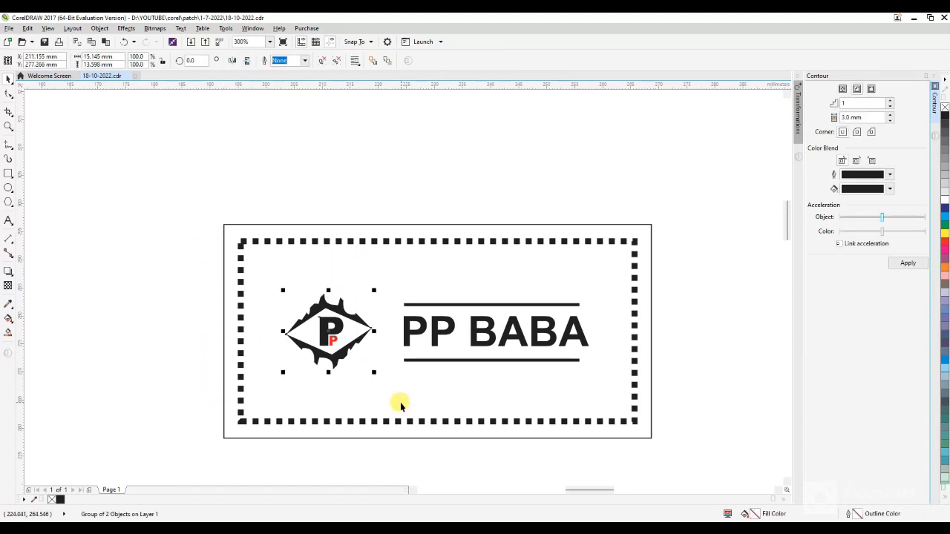
pyautogui.click(169, 331)
pyautogui.click(400, 363)
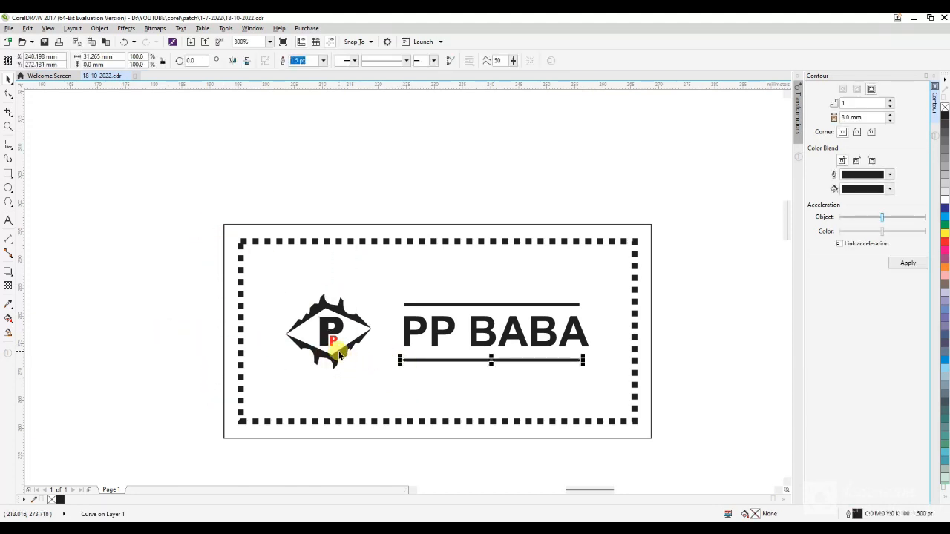
pyautogui.keyDown('shift'); pyautogui.click(338, 352); pyautogui.keyUp('shift')
pyautogui.press('b')
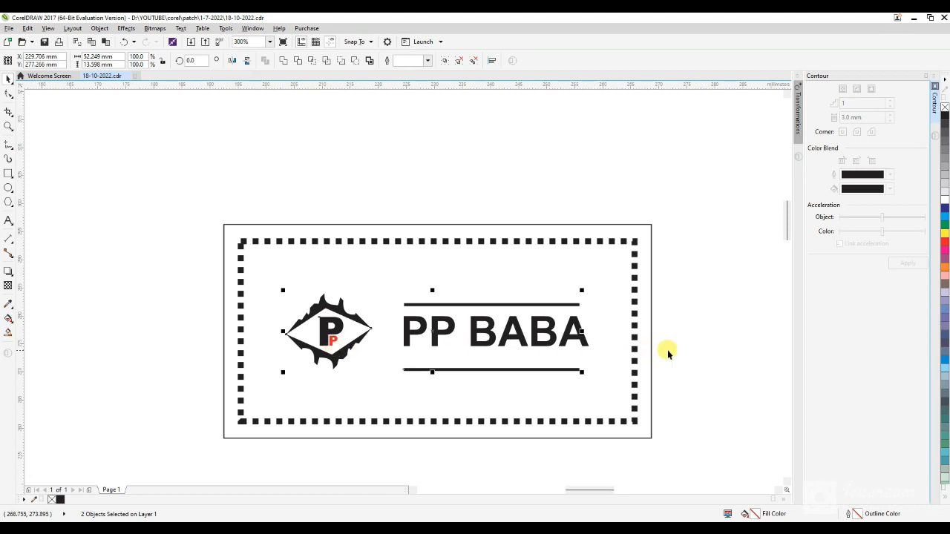
pyautogui.click(681, 350)
# - Align the line above PP BABA with the top edge of the logo
pyautogui.click(449, 305)
pyautogui.keyDown('shift'); pyautogui.click(353, 315); pyautogui.keyUp('shift')
pyautogui.press('t')
pyautogui.click(683, 319)
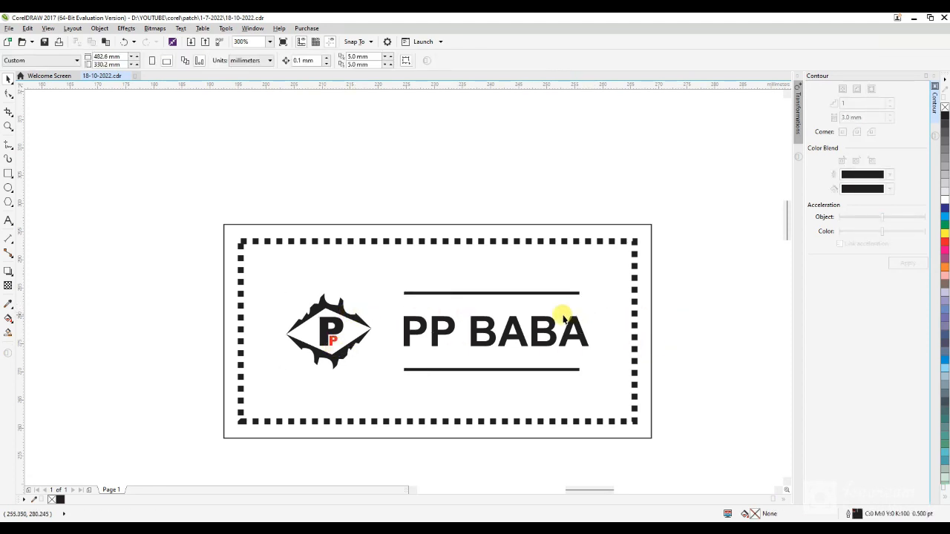
# - Place a copy of the lower line just above it and delete the line above PP BABA
pyautogui.scroll(4, 564, 319)
pyautogui.moveTo(483, 460); pyautogui.dragTo(479, 434)
pyautogui.scroll(-2, 432, 342)
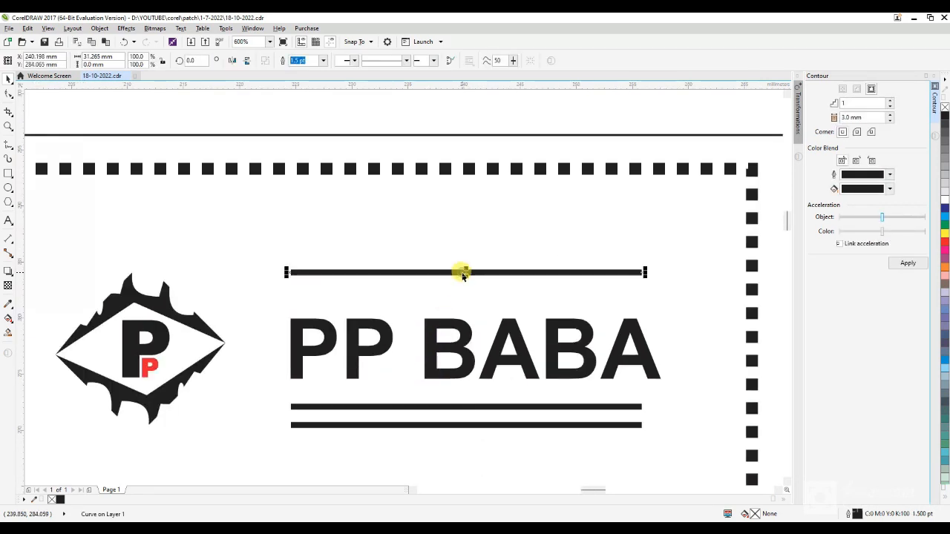
pyautogui.press('Delete')
# - Stretch the two lines below PP BABA rightward to about 33 mm long and group them
pyautogui.click(608, 407)
pyautogui.keyDown('shift'); pyautogui.click(611, 425); pyautogui.keyUp('shift')
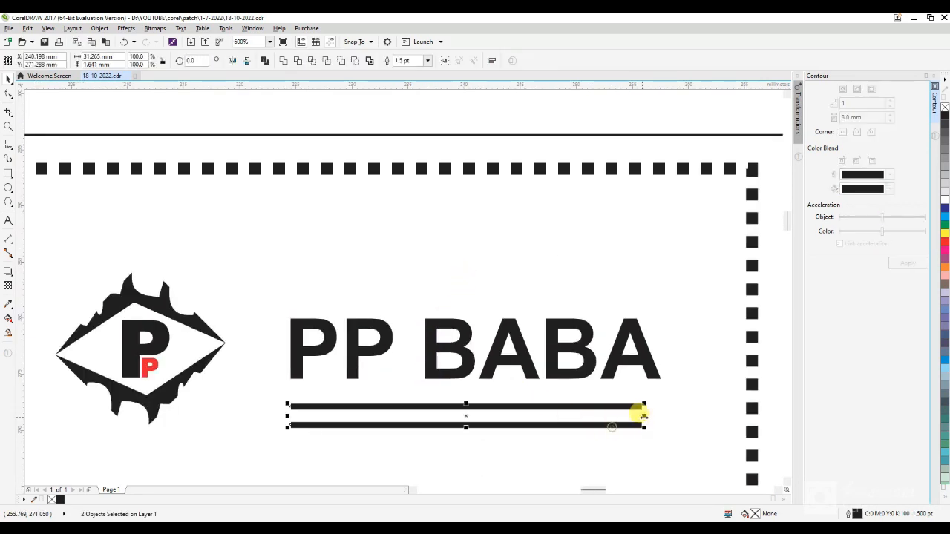
pyautogui.moveTo(643, 416); pyautogui.dragTo(667, 415)
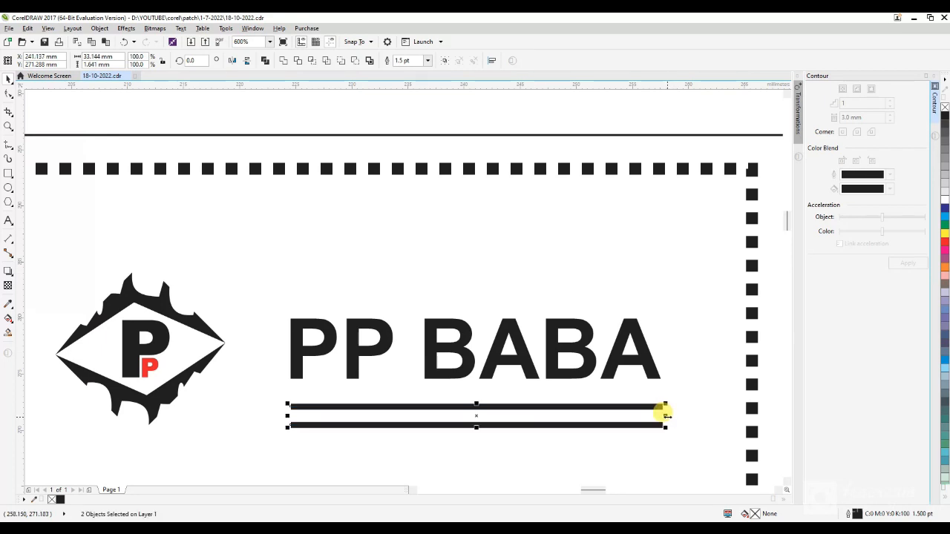
pyautogui.hotkey('ctrl', 'g')
# - Duplicate the grouped double line and align the copy with the top edge of the logo
pyautogui.press('+')
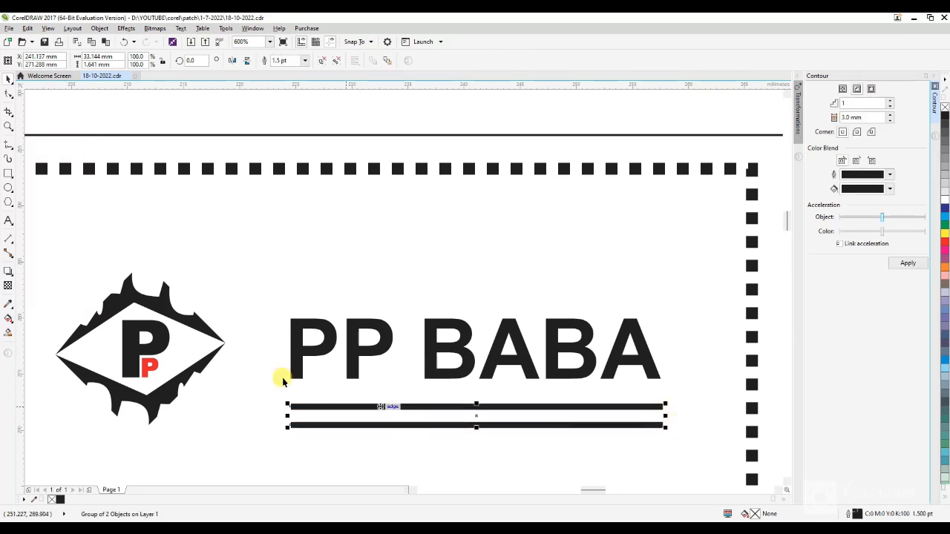
pyautogui.keyDown('shift'); pyautogui.click(166, 304); pyautogui.keyUp('shift')
pyautogui.press('t')
pyautogui.scroll(-2, 300, 322)
pyautogui.click(613, 322)
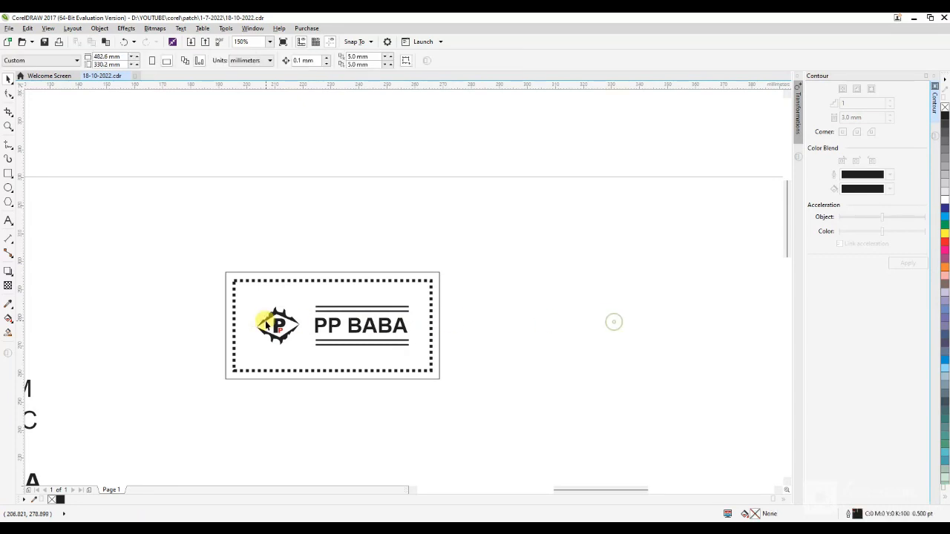
# - Recolor the small red P inside the logo to black
pyautogui.scroll(1, 265, 321)
pyautogui.scroll(1, 296, 339)
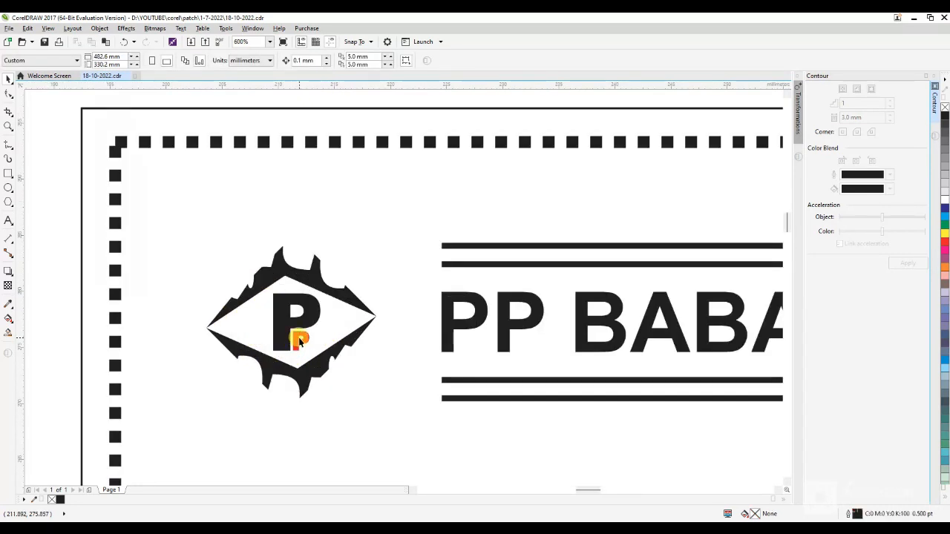
pyautogui.keyDown('ctrl'); pyautogui.click(298, 337); pyautogui.keyUp('ctrl')
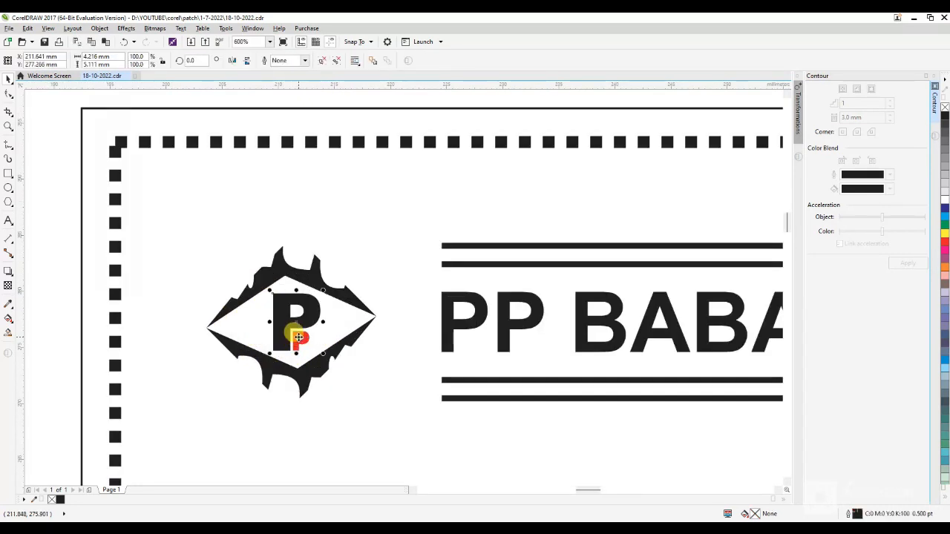
pyautogui.click(944, 116)
pyautogui.scroll(-1, 489, 272)
pyautogui.click(725, 356)
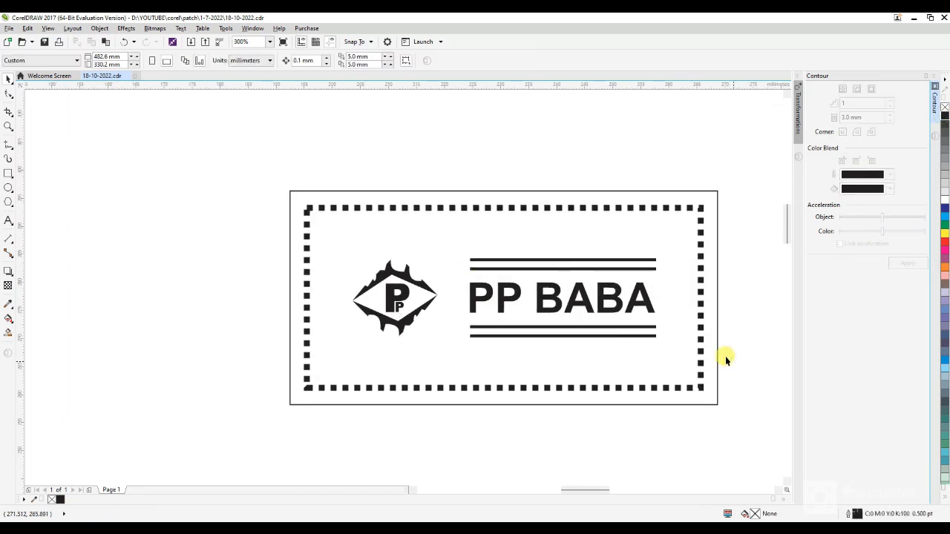
# - Group the logo, PP BABA text and double lines and center the group in the dotted border
pyautogui.click(319, 225)
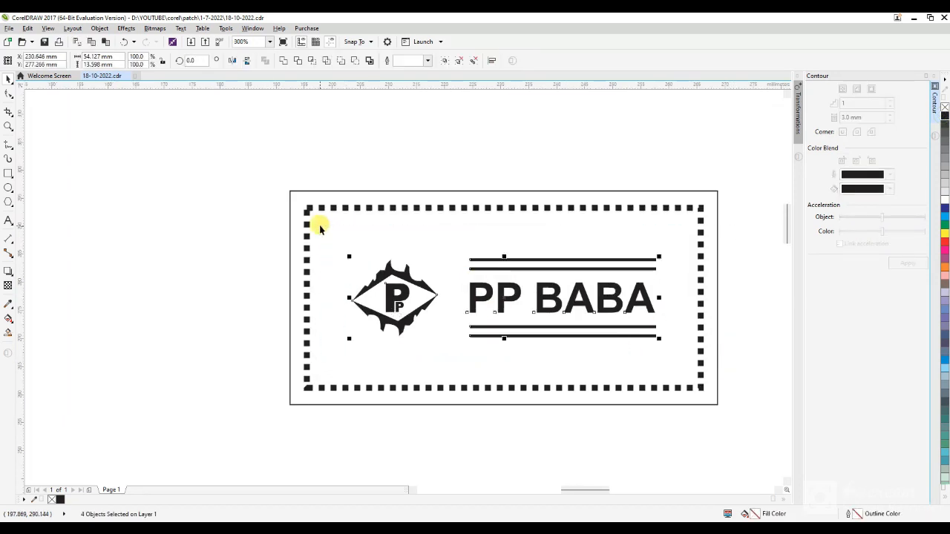
pyautogui.keyDown('shift'); pyautogui.click(396, 340); pyautogui.keyUp('shift')
pyautogui.click(381, 271)
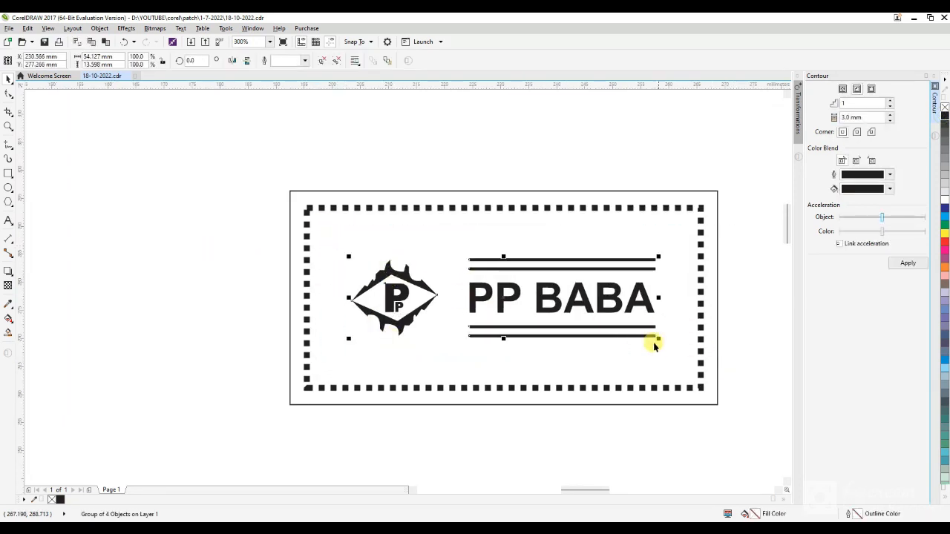
pyautogui.scroll(-1, 473, 322)
pyautogui.click(488, 362)
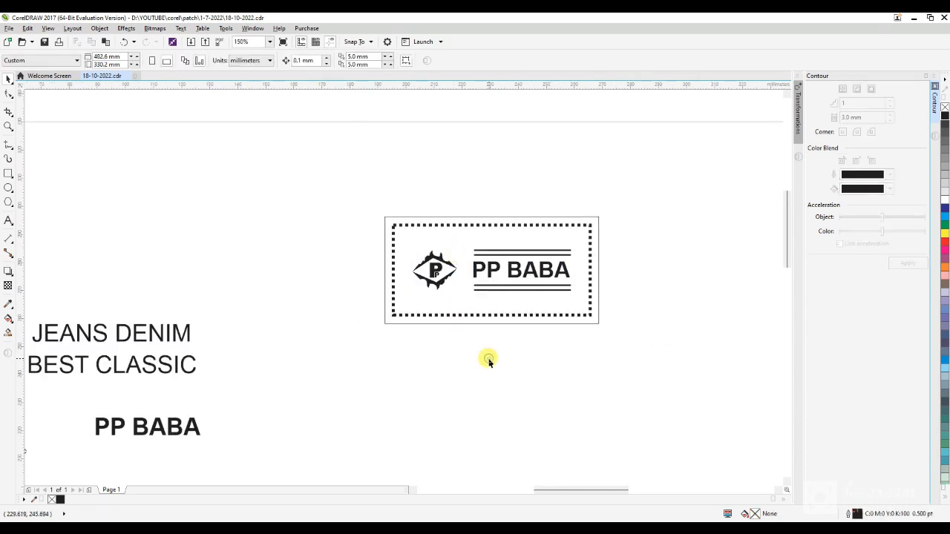
# - Try copying only the label's outer rectangle straight below the finished label, and undo the copy
pyautogui.scroll(-3, 488, 362)
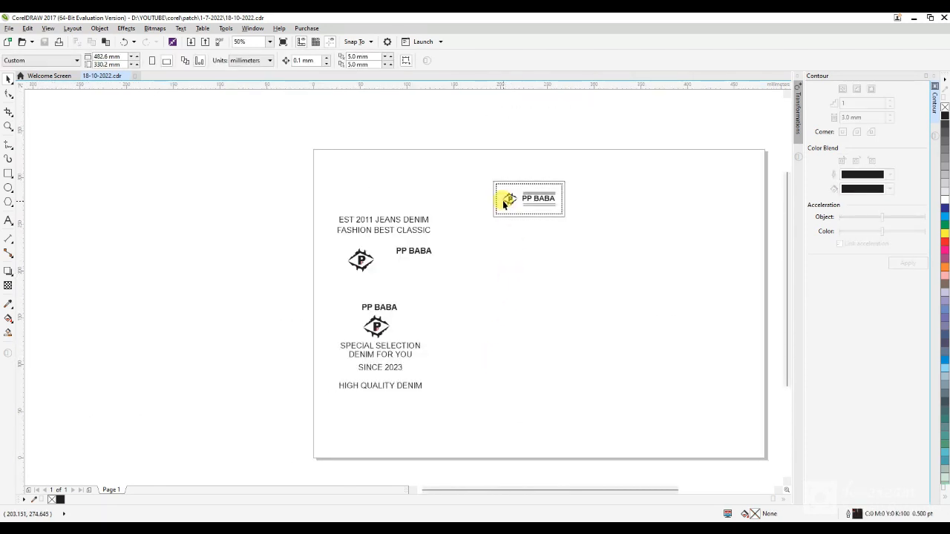
pyautogui.scroll(2, 506, 201)
pyautogui.moveTo(492, 230); pyautogui.dragTo(498, 361)
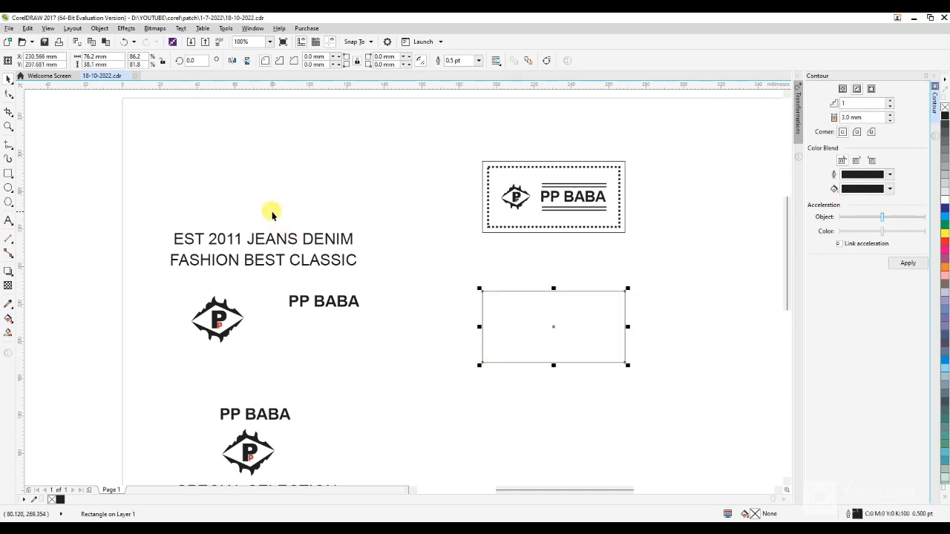
pyautogui.hotkey('ctrl', 'z')
# - Copy the label's dotted border and outer rectangle together straight below the finished label
pyautogui.click(490, 215)
pyautogui.scroll(2, 486, 228)
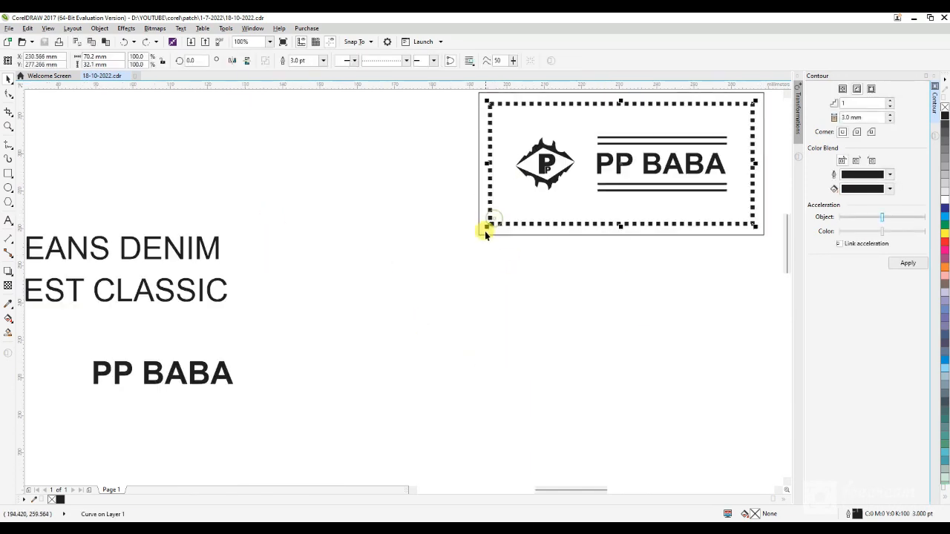
pyautogui.keyDown('shift'); pyautogui.click(481, 234); pyautogui.keyUp('shift')
pyautogui.moveTo(523, 215); pyautogui.dragTo(537, 409)
pyautogui.rightClick(536, 409)
pyautogui.click(406, 340)
pyautogui.scroll(-2, 391, 294)
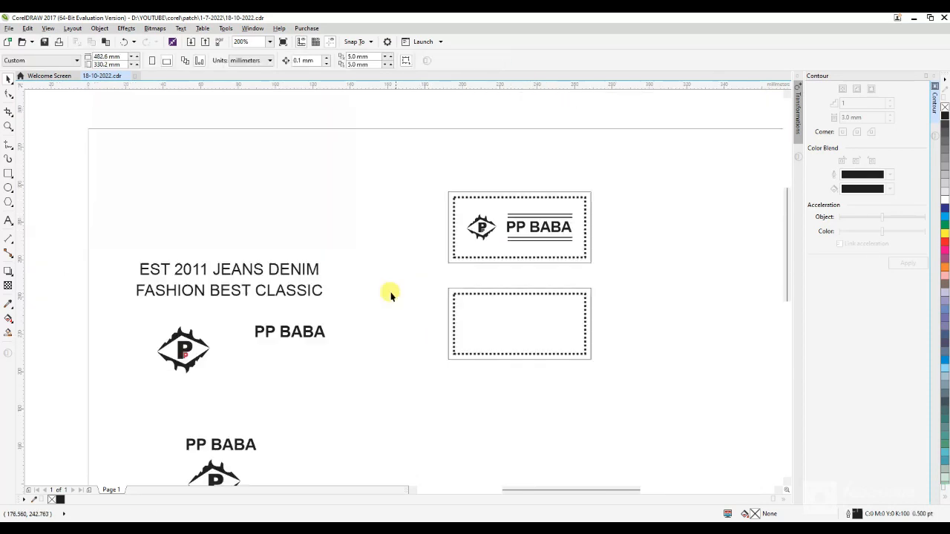
# - Shrink the two-line EST 2011 JEANS DENIM text to about 14 pt and move it into the empty second label
pyautogui.click(269, 294)
pyautogui.moveTo(326, 299); pyautogui.dragTo(254, 284)
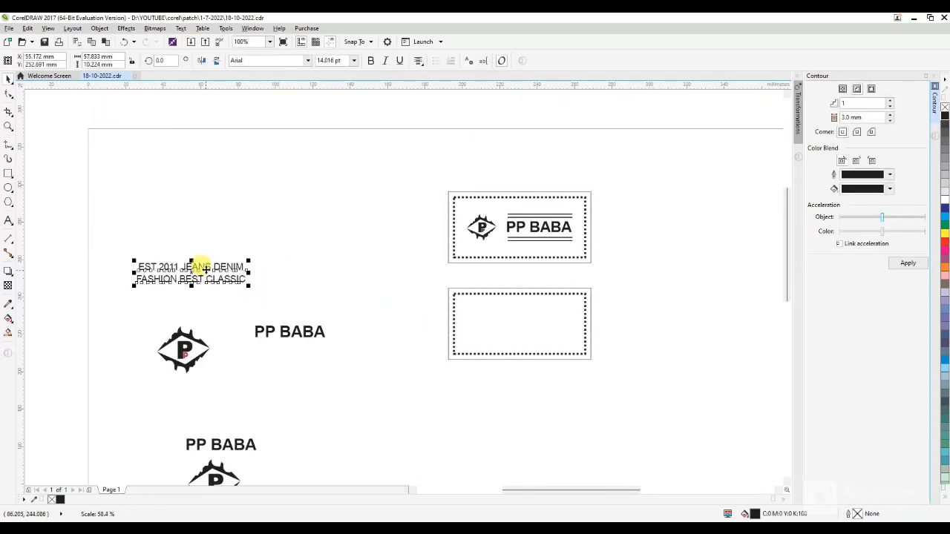
pyautogui.moveTo(201, 267); pyautogui.dragTo(521, 308)
pyautogui.scroll(2, 522, 307)
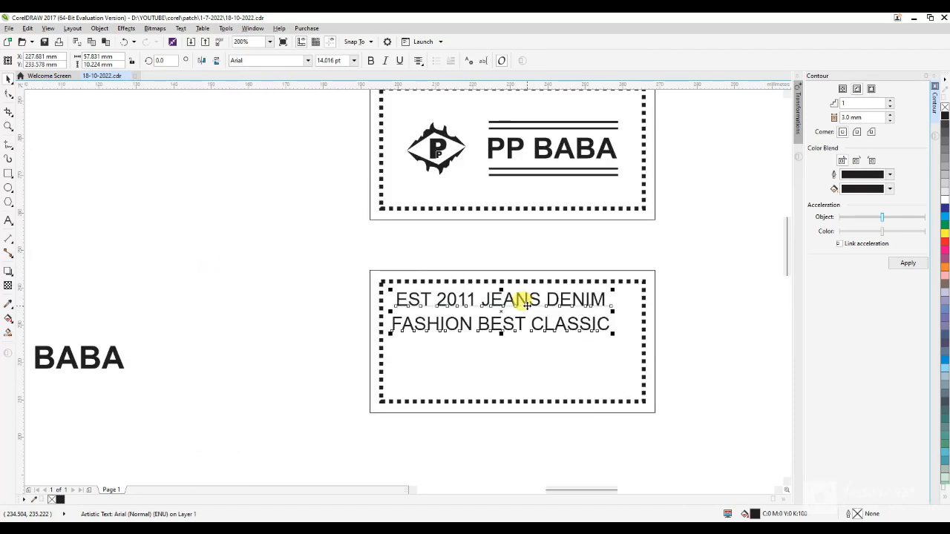
# - Make the two-line text in the second label bold and widen its letter spacing
pyautogui.click(369, 60)
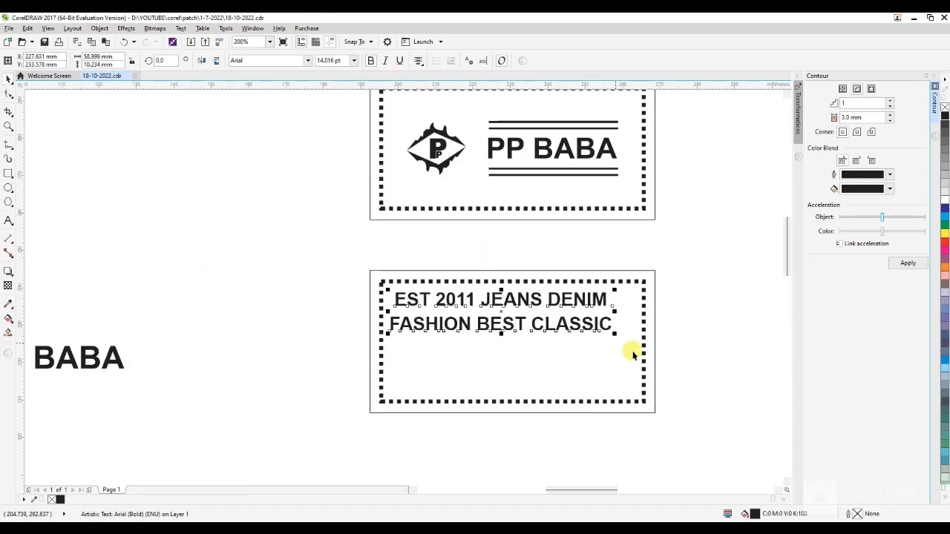
pyautogui.press('F10')
pyautogui.moveTo(614, 335); pyautogui.dragTo(621, 334)
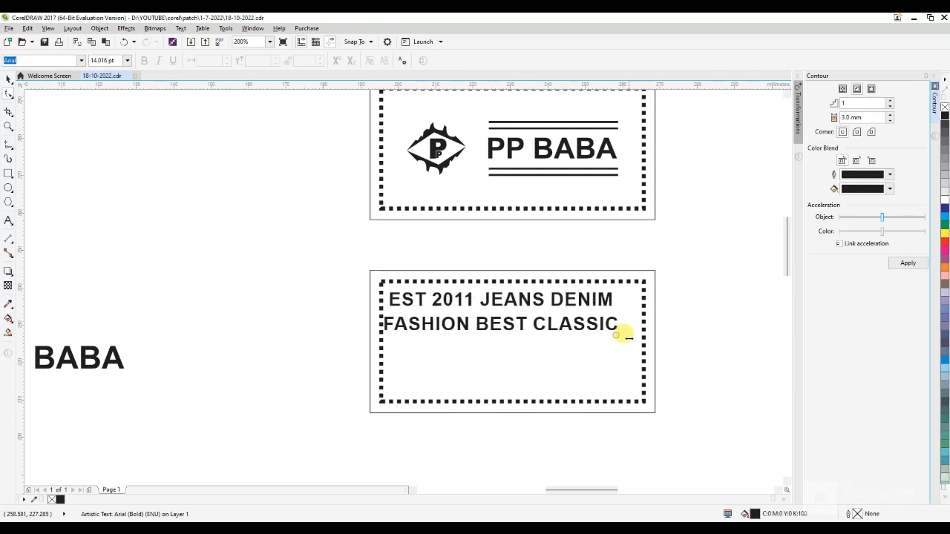
pyautogui.press('space')
# - Change the year in the second label's text from 2011 to 2023
pyautogui.doubleClick(458, 299)
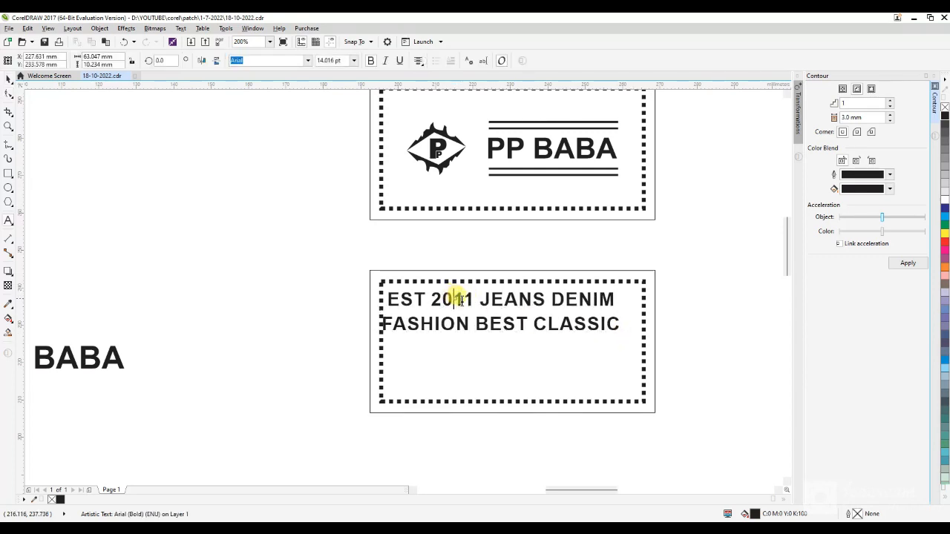
pyautogui.write('23')
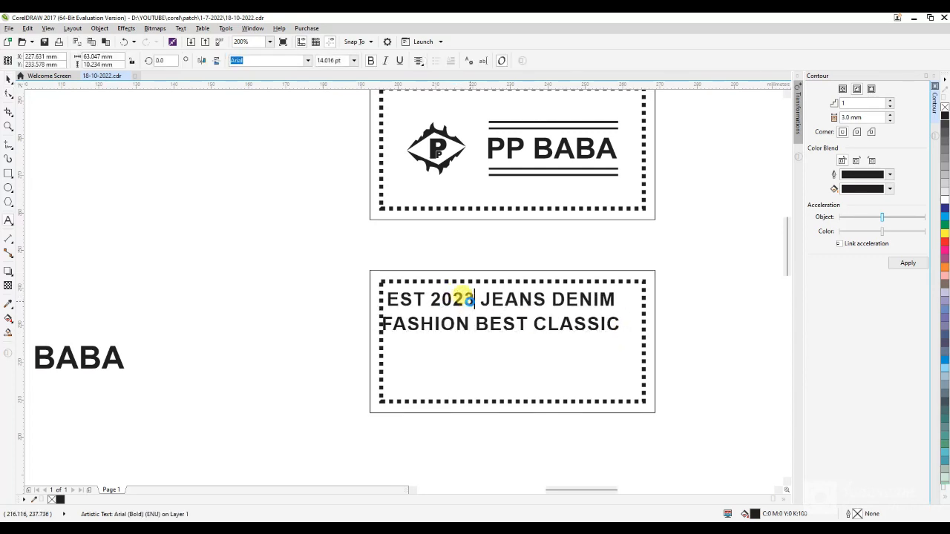
pyautogui.hotkey('ctrl', 'space')
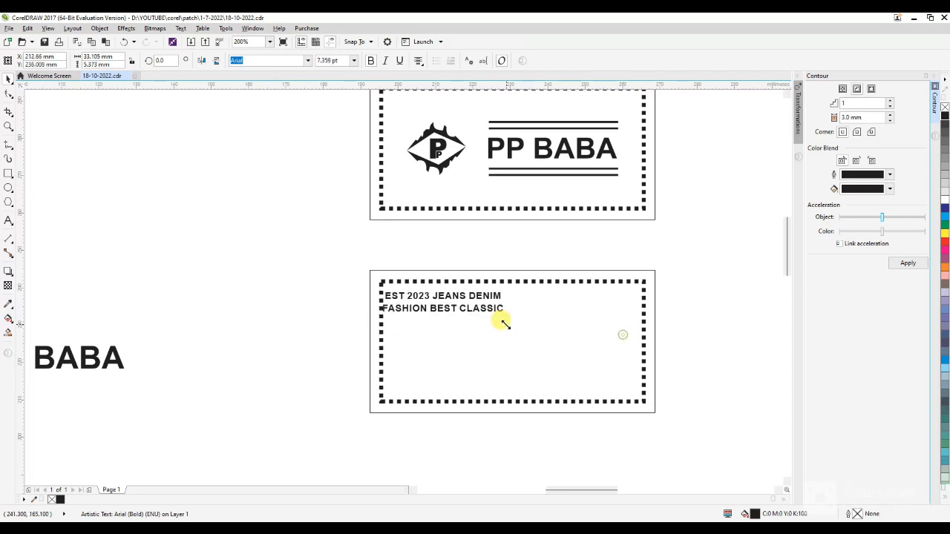
# - Shrink the two-line text to about 6.7 pt and place it inside the dotted border's upper-left corner
pyautogui.scroll(2, 449, 293)
pyautogui.moveTo(465, 309); pyautogui.dragTo(499, 310)
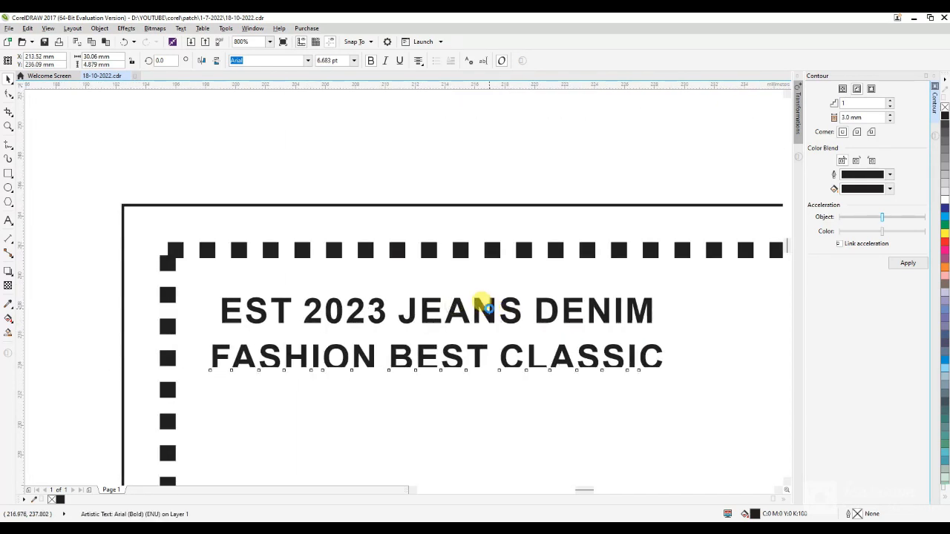
# - Align the two-line text with the left and top edges of the second label's outer rectangle
pyautogui.keyDown('shift'); pyautogui.click(402, 221); pyautogui.keyUp('shift')
pyautogui.press('l')
pyautogui.press('t')
# - Set the nudge distance to 6 mm and shift the two-line text 6 mm down and 6 mm right
pyautogui.click(356, 121)
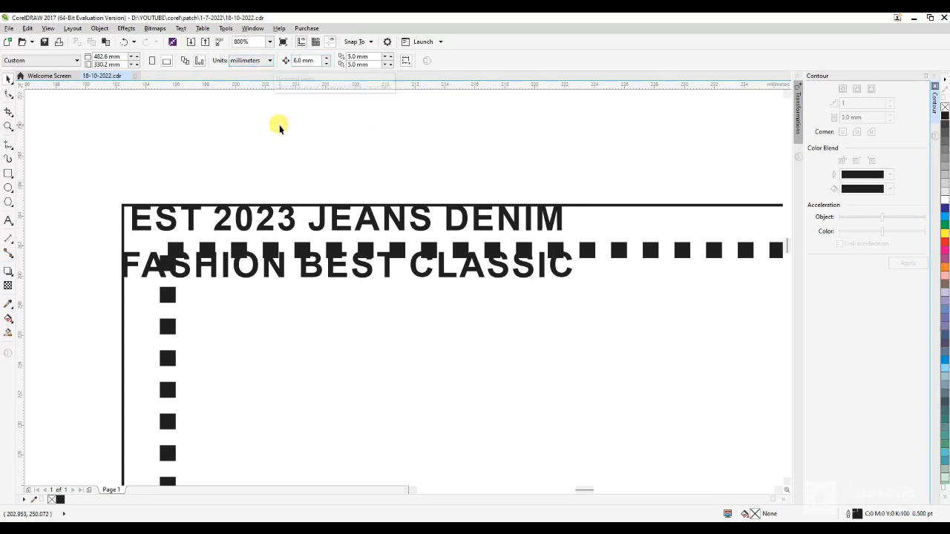
pyautogui.click(186, 236)
pyautogui.hotkey('ctrl', 'z')
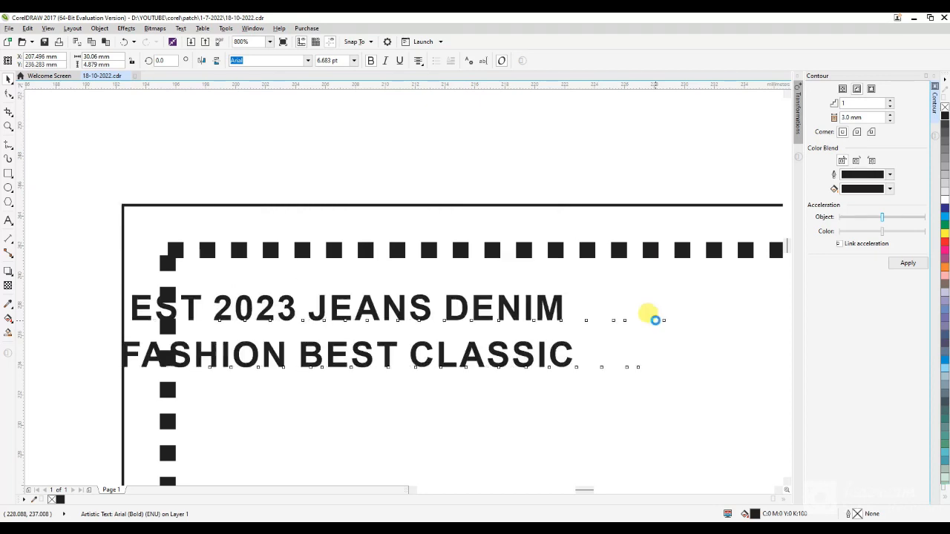
pyautogui.hotkey('ctrl', 'z')
pyautogui.scroll(-1, 651, 314)
pyautogui.click(387, 278)
pyautogui.scroll(-1, 370, 273)
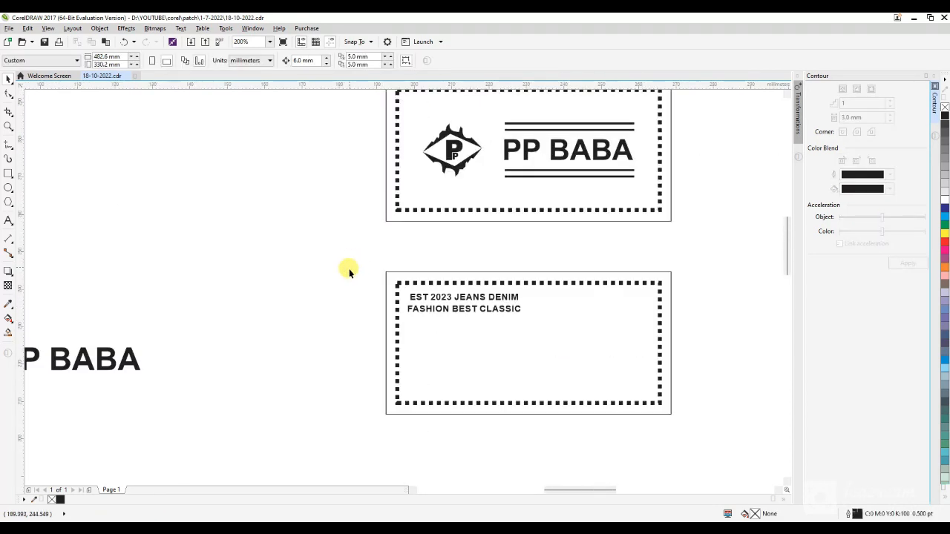
# - Enlarge the two-line text in the second label to about 7.3 pt
pyautogui.scroll(1, 445, 286)
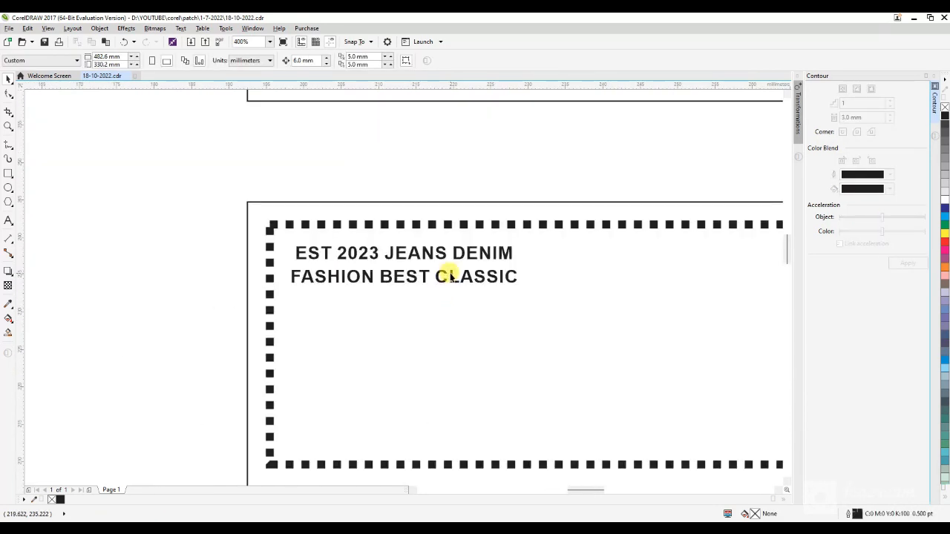
pyautogui.click(451, 276)
pyautogui.moveTo(518, 283); pyautogui.dragTo(540, 296)
pyautogui.scroll(-1, 539, 294)
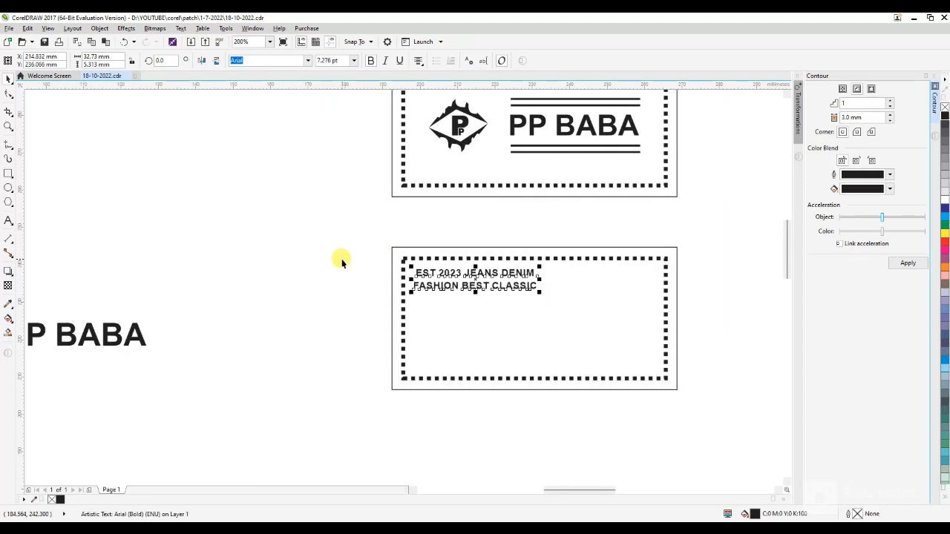
pyautogui.click(341, 259)
# - Move the loose PP BABA text into the lower-right area of the second label
pyautogui.scroll(-1, 393, 267)
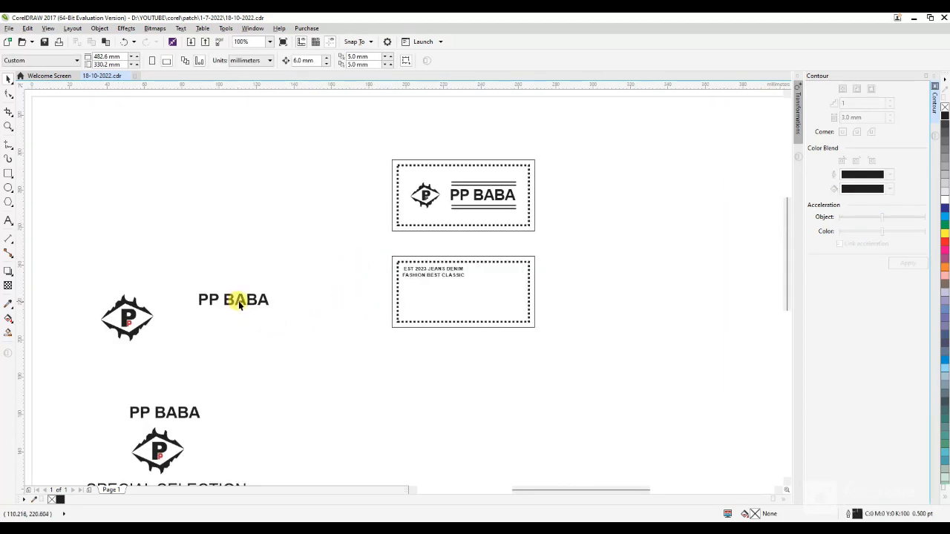
pyautogui.moveTo(238, 301); pyautogui.dragTo(494, 315)
pyautogui.scroll(1, 494, 315)
pyautogui.keyDown('shift'); pyautogui.click(485, 283); pyautogui.keyUp('shift')
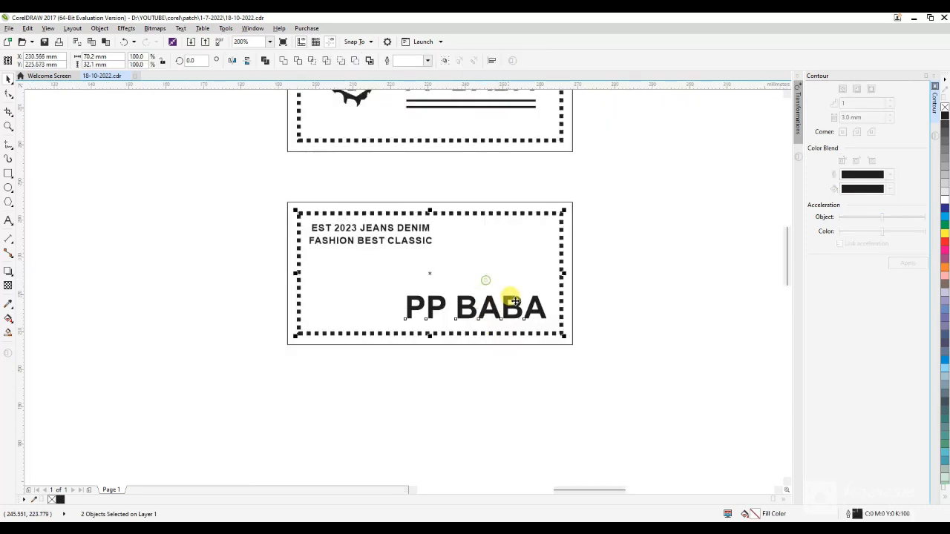
pyautogui.click(587, 360)
# - Align the PP BABA text with the right and bottom edges of the second label's outer rectangle
pyautogui.click(541, 316)
pyautogui.keyDown('shift'); pyautogui.click(568, 337); pyautogui.keyUp('shift')
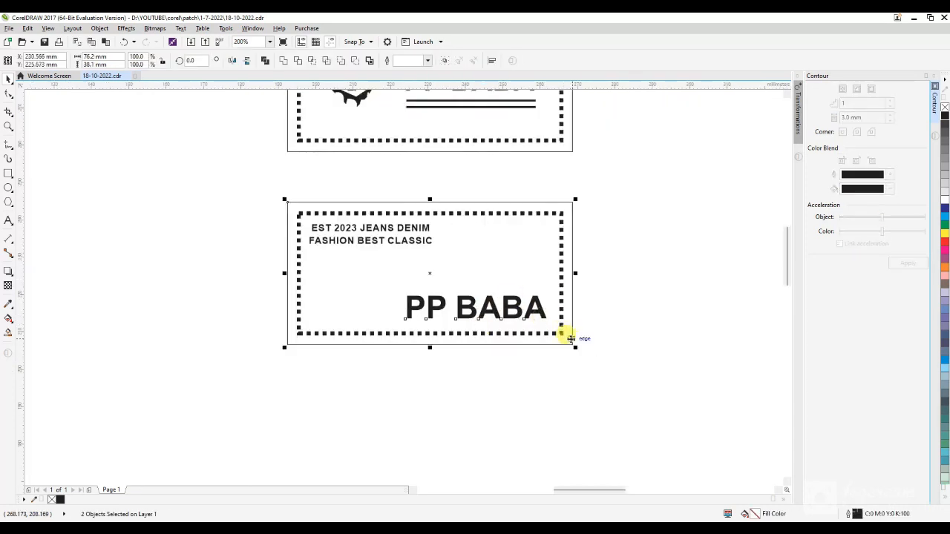
pyautogui.press('r')
pyautogui.press('b')
# - Shift the PP BABA text 6 mm up and 6 mm left
pyautogui.moveTo(636, 358); pyautogui.dragTo(421, 315)
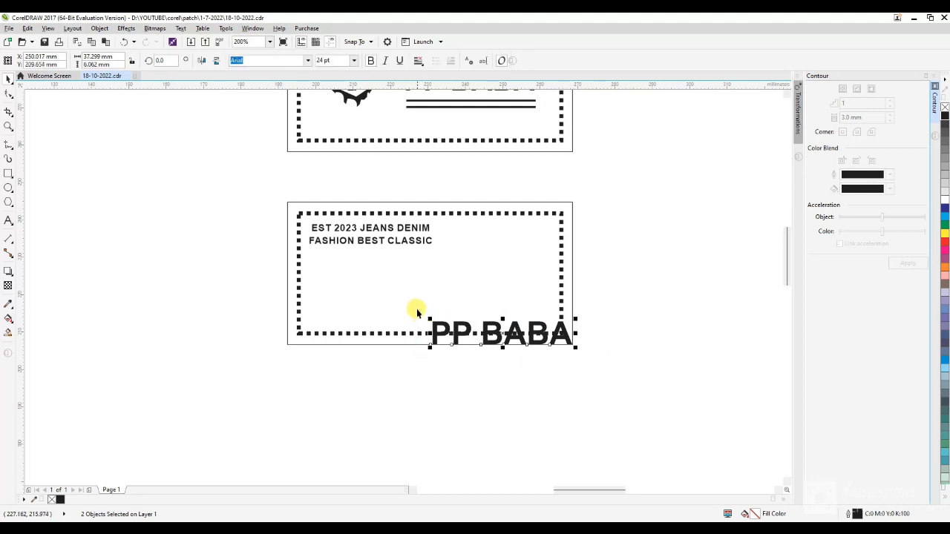
pyautogui.press('Up')
pyautogui.press('Left')
pyautogui.click(677, 310)
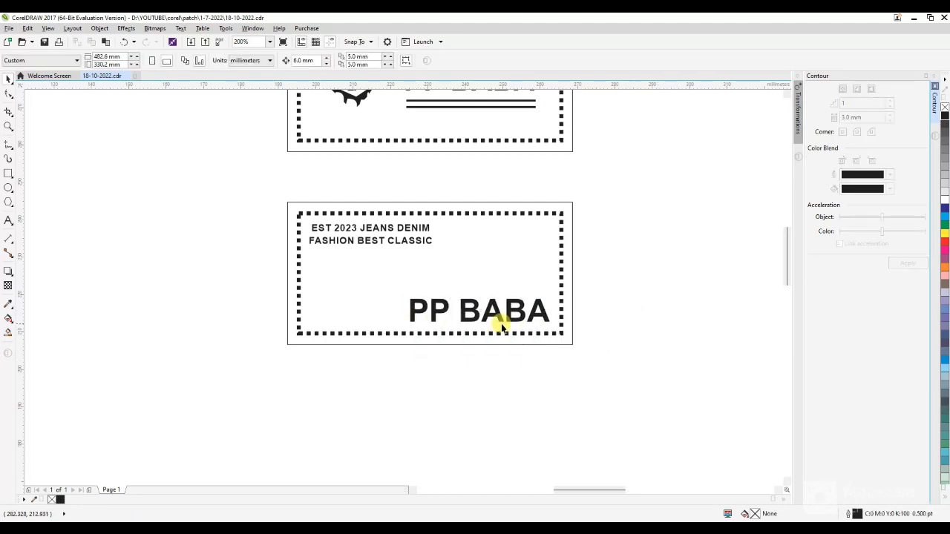
# - Bring the loose eye-shaped logo over to the second label, beside the PP BABA text
pyautogui.scroll(-2, 394, 363)
pyautogui.moveTo(92, 339); pyautogui.dragTo(337, 345)
pyautogui.scroll(2, 338, 345)
pyautogui.moveTo(337, 378); pyautogui.dragTo(295, 338)
pyautogui.moveTo(457, 332); pyautogui.dragTo(436, 320)
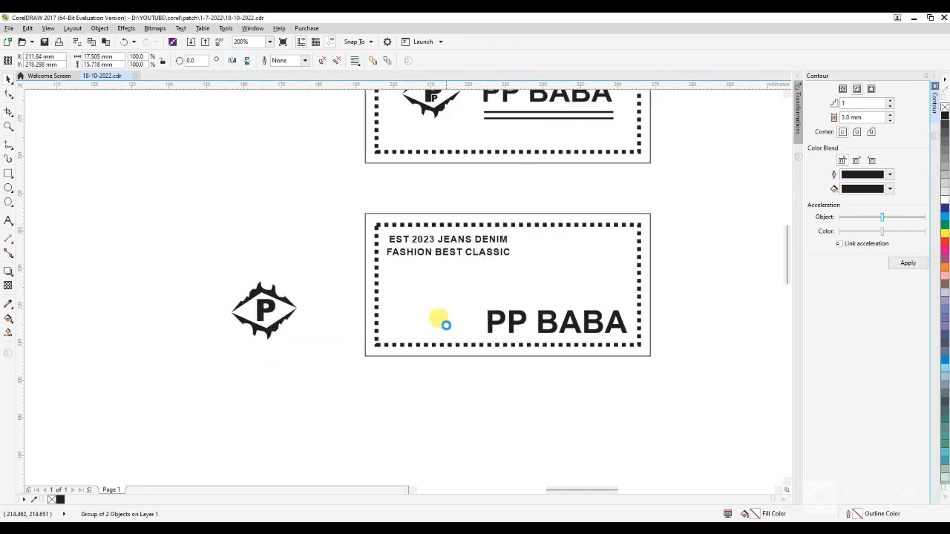
# - Shrink the logo to about 9.5 mm wide and place it just before the PP BABA text
pyautogui.scroll(1, 454, 295)
pyautogui.moveTo(492, 253); pyautogui.dragTo(437, 304)
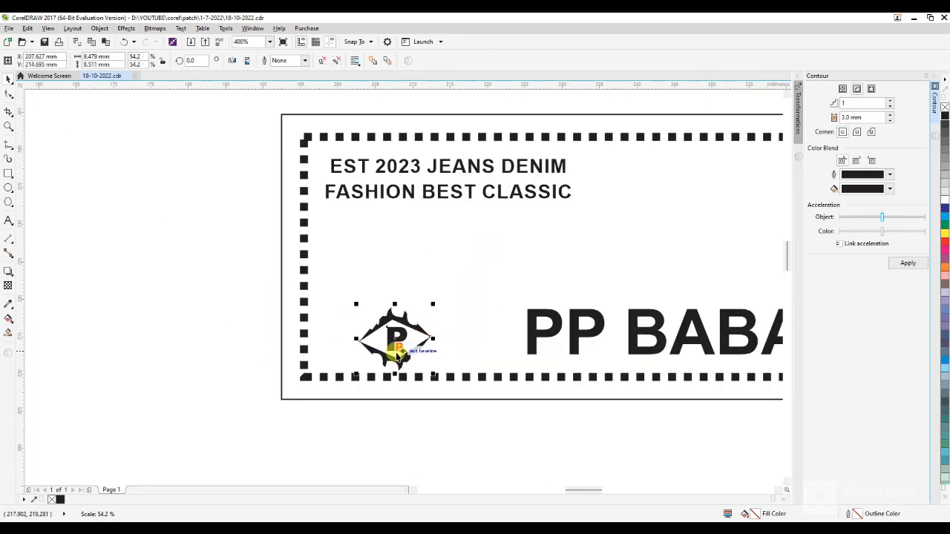
pyautogui.moveTo(433, 355); pyautogui.dragTo(434, 353)
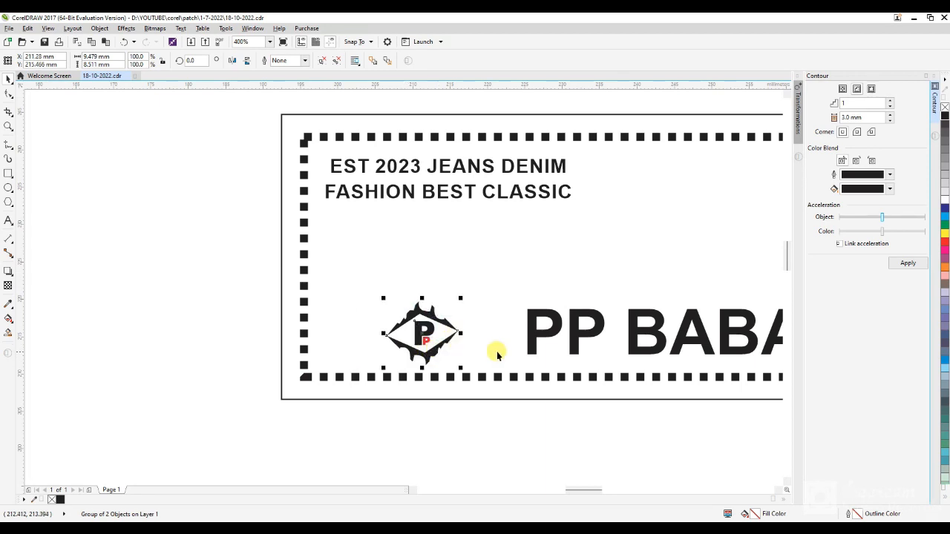
# - Try to centre the logo vertically on the second label
pyautogui.keyDown('shift'); pyautogui.click(534, 345); pyautogui.keyUp('shift')
pyautogui.press('e')
pyautogui.click(528, 412)
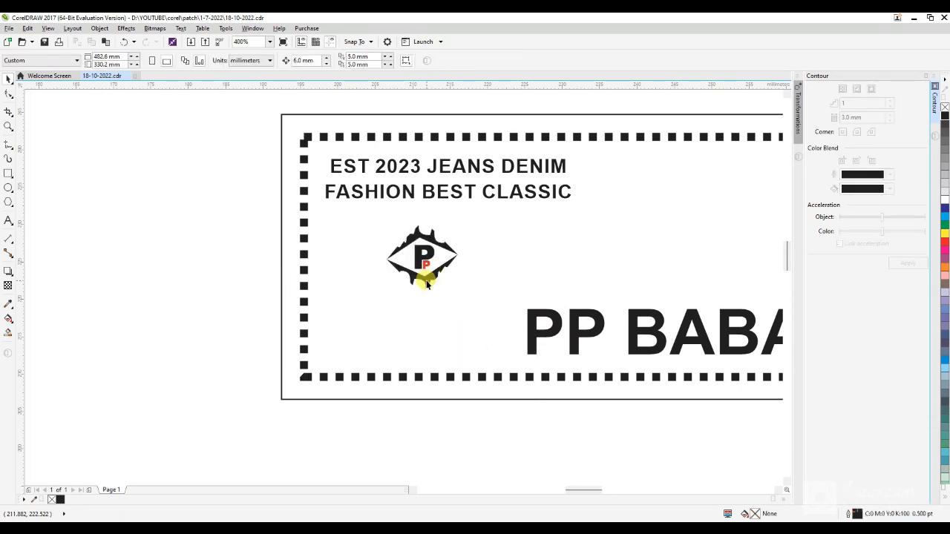
pyautogui.moveTo(426, 281); pyautogui.dragTo(682, 282)
pyautogui.press('Escape')
pyautogui.click(584, 394)
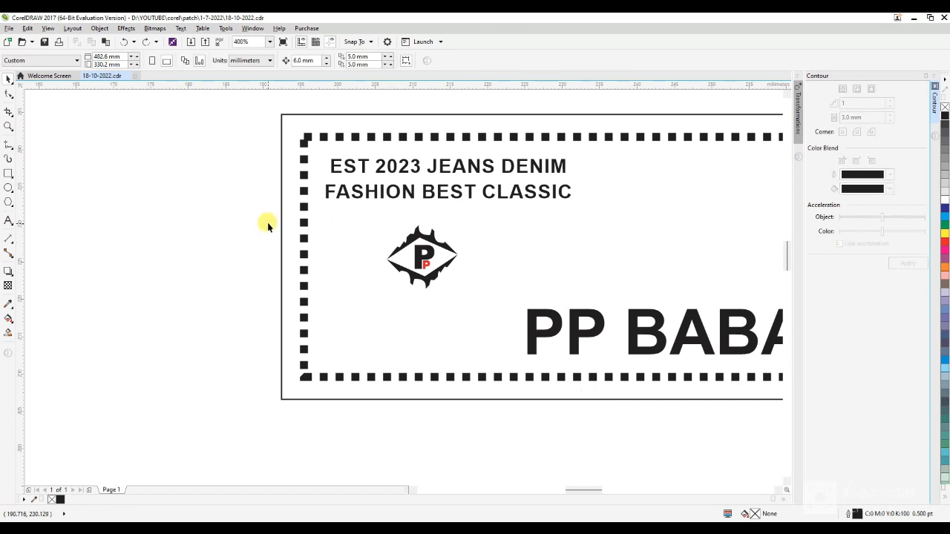
# - Move the logo above the PP BABA text and centre it horizontally on that text
pyautogui.moveTo(535, 296); pyautogui.dragTo(536, 298)
pyautogui.scroll(-2, 254, 254)
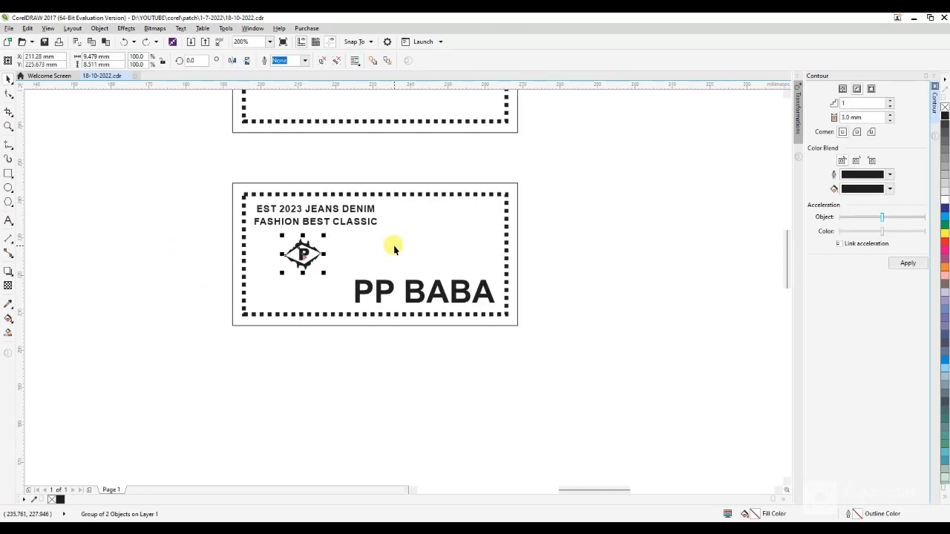
pyautogui.moveTo(310, 257); pyautogui.dragTo(420, 263)
pyautogui.keyDown('shift'); pyautogui.click(420, 290); pyautogui.keyUp('shift')
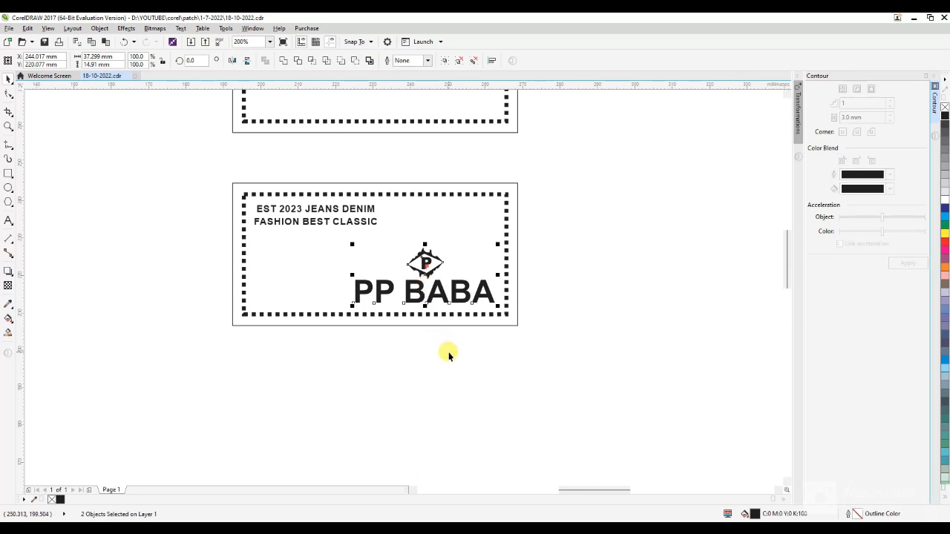
pyautogui.click(435, 269)
pyautogui.scroll(4, 435, 269)
pyautogui.moveTo(436, 266); pyautogui.dragTo(438, 227)
pyautogui.hotkey('ctrl', 'z')
pyautogui.scroll(-1, 439, 228)
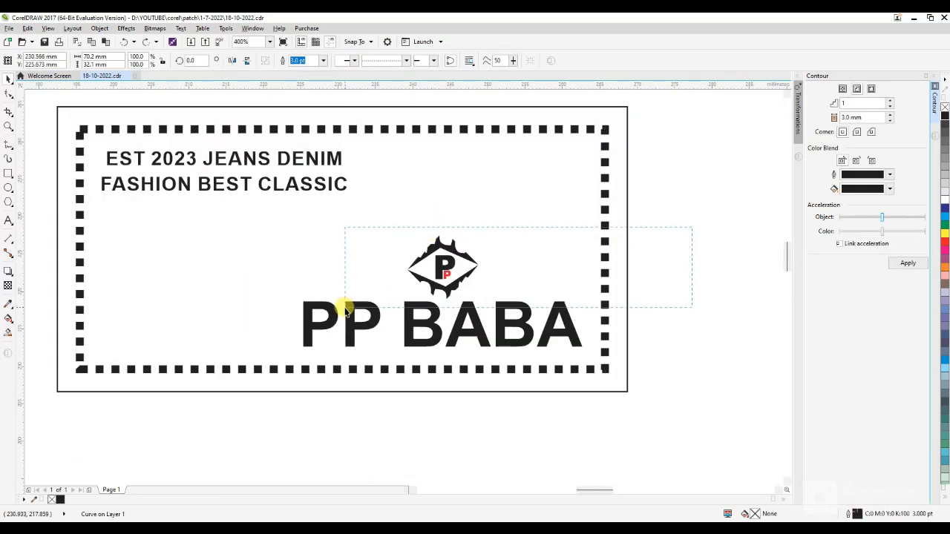
# - Enlarge the logo to about 10.5 mm wide and raise it slightly above the PP BABA text
pyautogui.click(428, 295)
pyautogui.moveTo(444, 288); pyautogui.dragTo(484, 291)
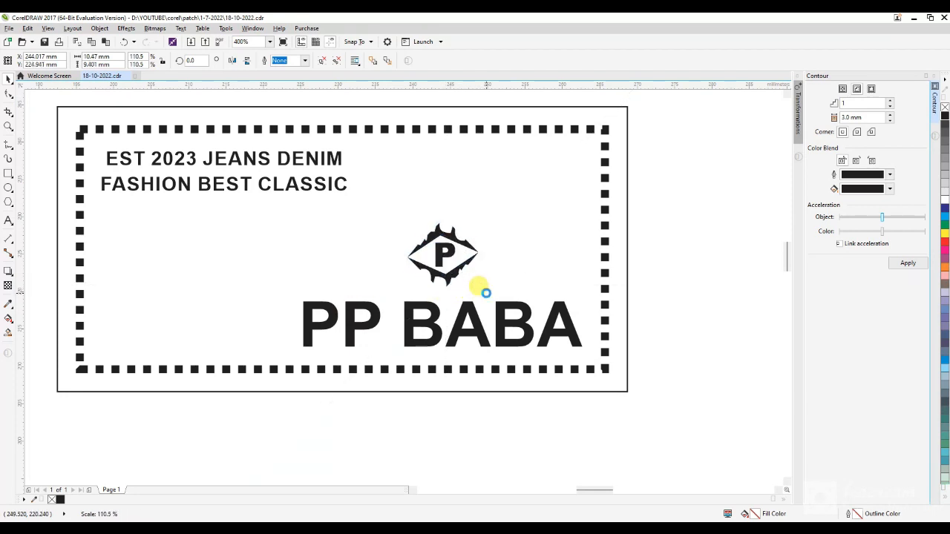
pyautogui.moveTo(444, 259); pyautogui.dragTo(444, 251)
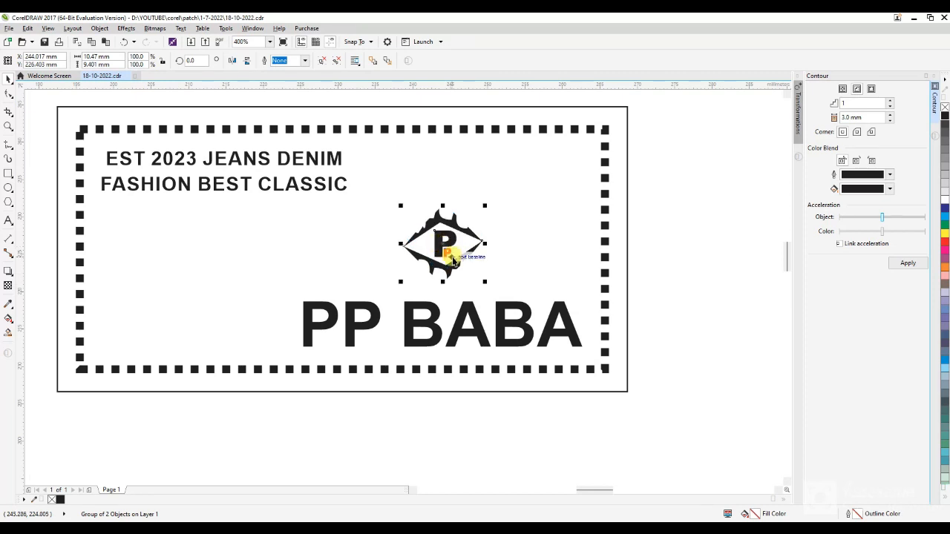
# - Recolour the letters inside the second label's logo black
pyautogui.keyDown('ctrl'); pyautogui.click(444, 243); pyautogui.keyUp('ctrl')
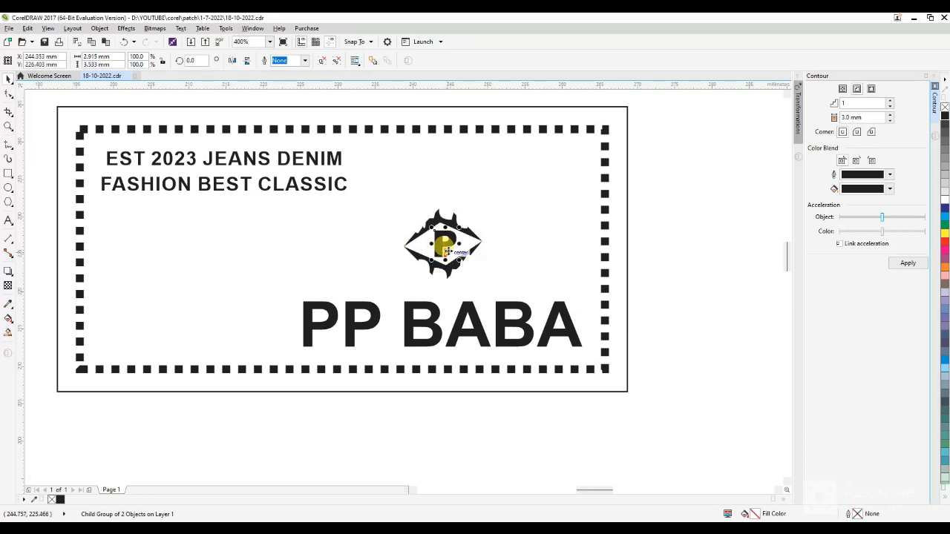
pyautogui.click(944, 115)
pyautogui.click(678, 321)
# - Move the logo to the left side of the PP BABA text and match their vertical centres
pyautogui.click(456, 245)
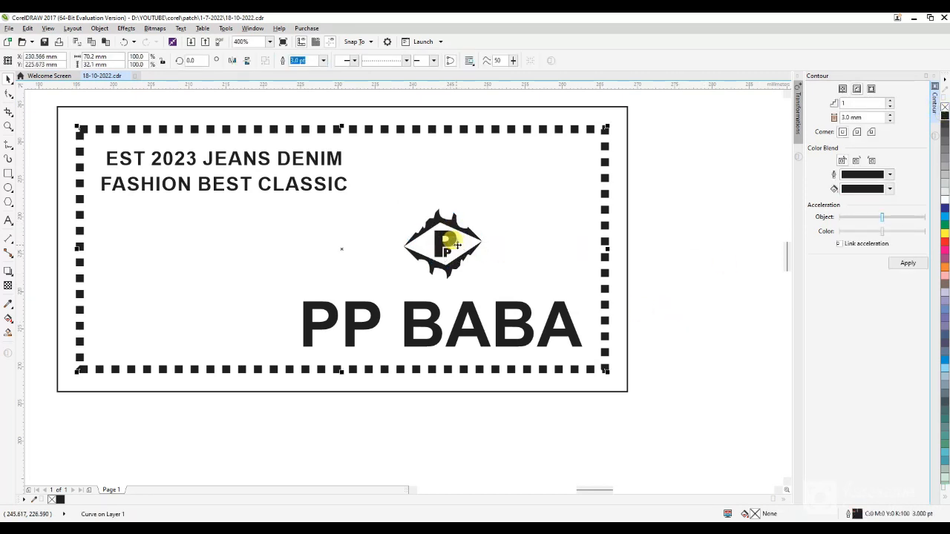
pyautogui.click(445, 241)
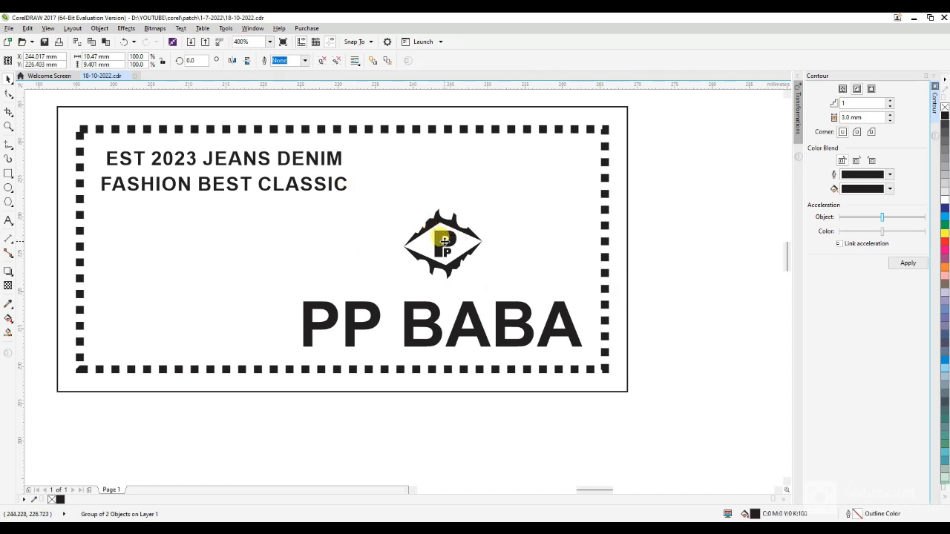
pyautogui.moveTo(444, 241); pyautogui.dragTo(226, 323)
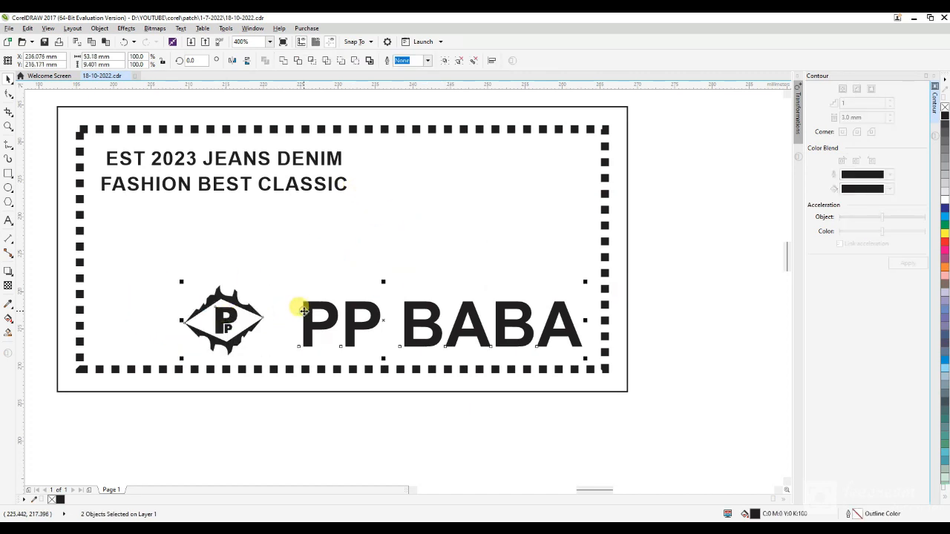
pyautogui.click(319, 423)
# - Shift the logo and PP BABA text together 3 mm up and 3 mm left
pyautogui.moveTo(701, 410); pyautogui.dragTo(147, 275)
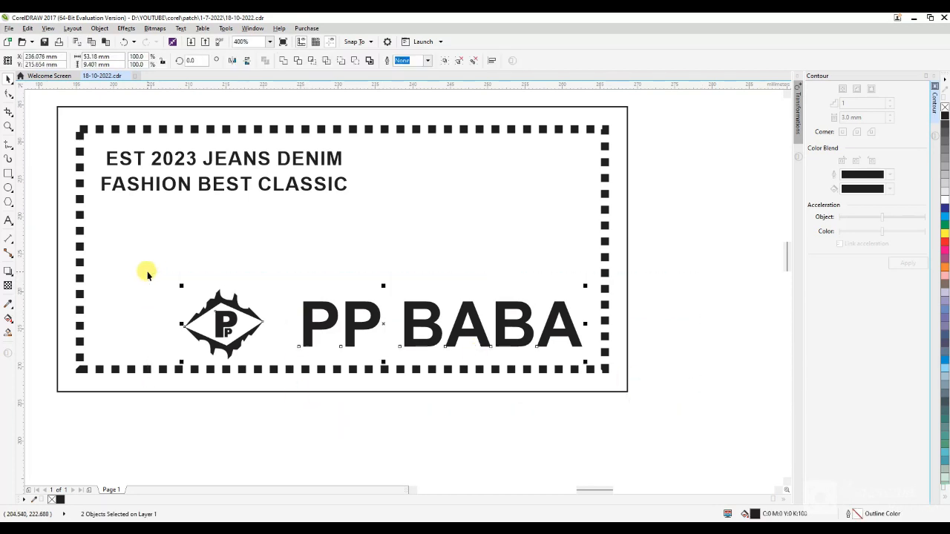
pyautogui.press('Up')
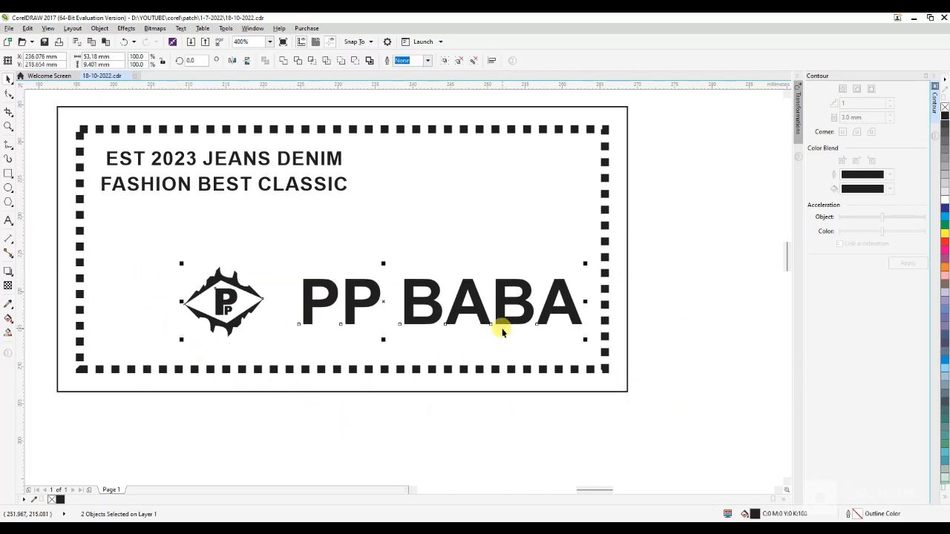
pyautogui.press('Left')
pyautogui.click(482, 421)
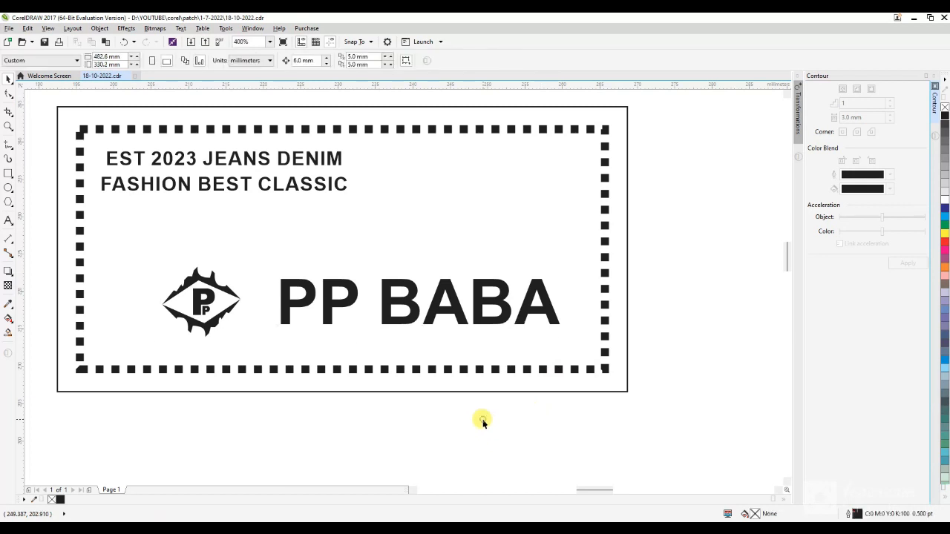
# - Move the remaining PP BABA text, logo and slogan lines beside the labels slightly higher on the page
pyautogui.press('F3')
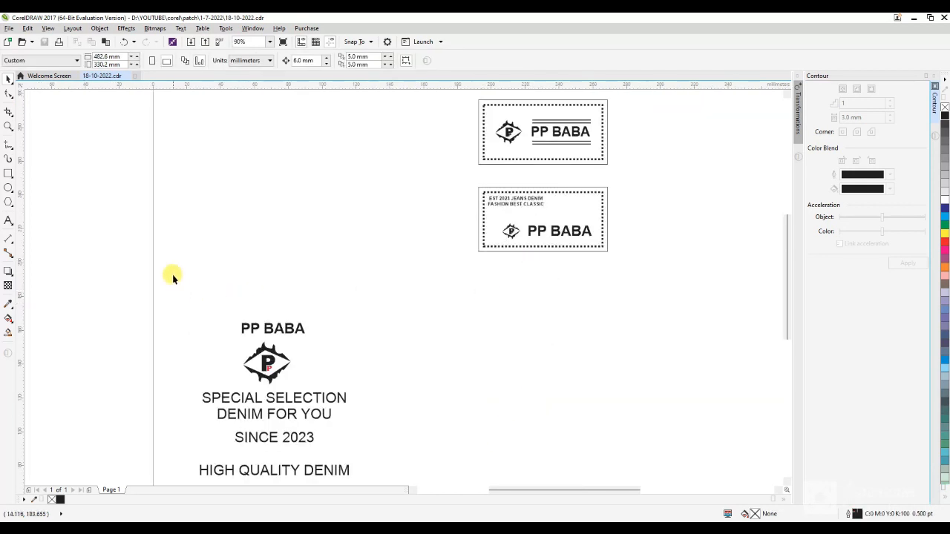
pyautogui.moveTo(169, 275); pyautogui.dragTo(360, 445)
pyautogui.moveTo(275, 377); pyautogui.dragTo(288, 351)
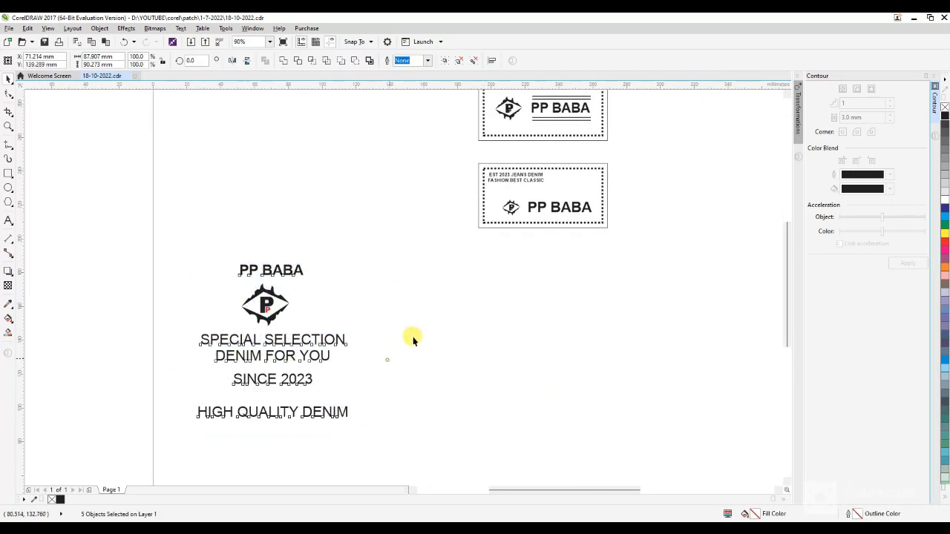
pyautogui.click(411, 339)
# - Duplicate the whole second label and place the copy about 68 mm straight below it
pyautogui.moveTo(628, 221); pyautogui.dragTo(429, 157)
pyautogui.moveTo(504, 192); pyautogui.dragTo(631, 255)
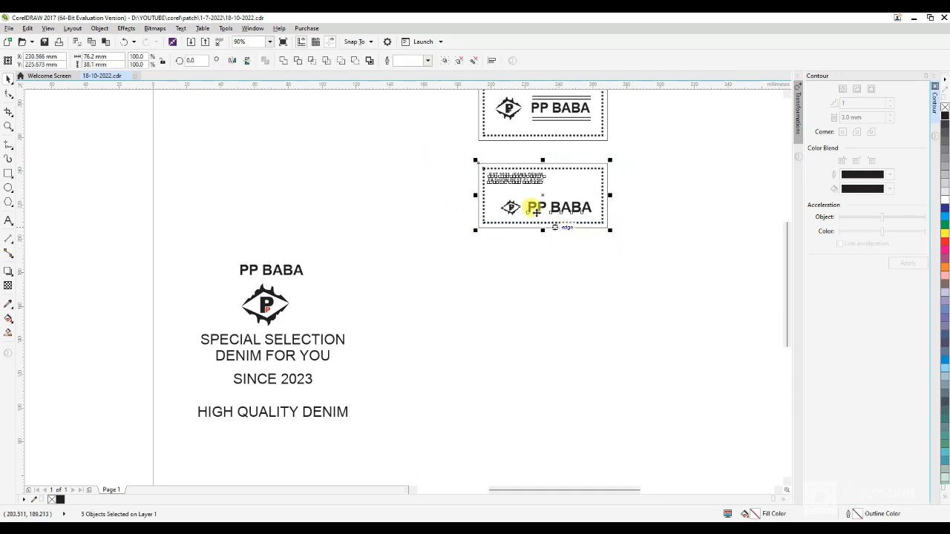
pyautogui.moveTo(538, 200); pyautogui.dragTo(545, 282)
pyautogui.click(465, 239)
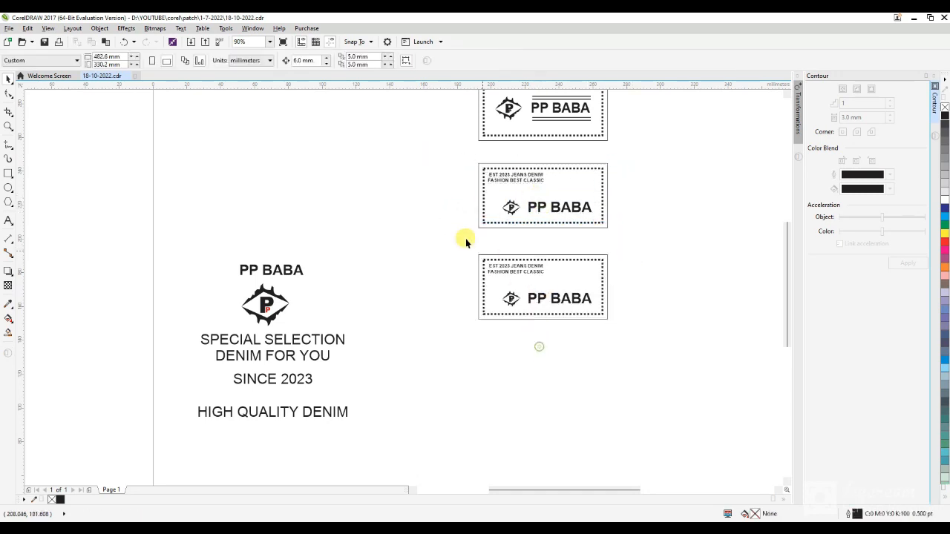
pyautogui.moveTo(455, 253); pyautogui.dragTo(619, 333)
pyautogui.moveTo(530, 289); pyautogui.dragTo(529, 314)
pyautogui.click(529, 368)
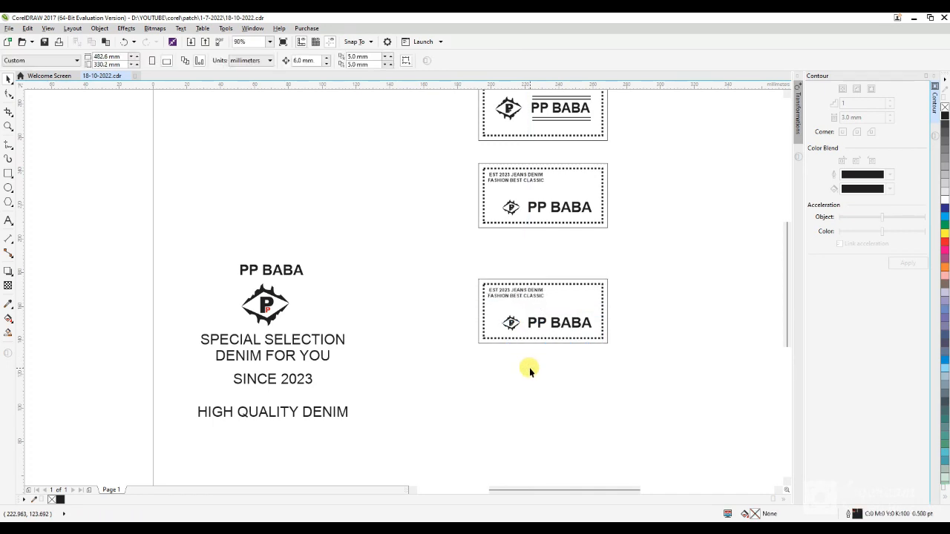
# - Change the document units from millimeters to inches
pyautogui.scroll(-3, 396, 270)
pyautogui.scroll(4, 463, 298)
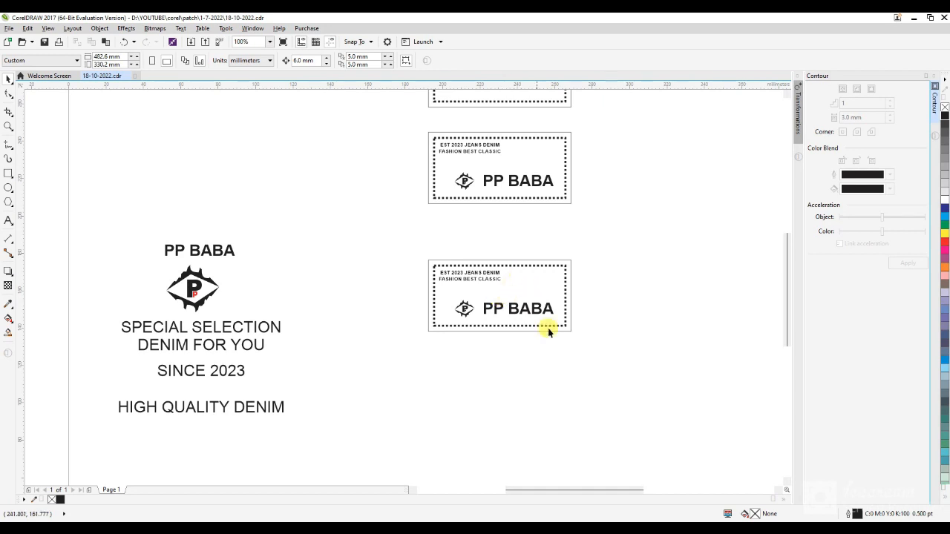
pyautogui.click(438, 328)
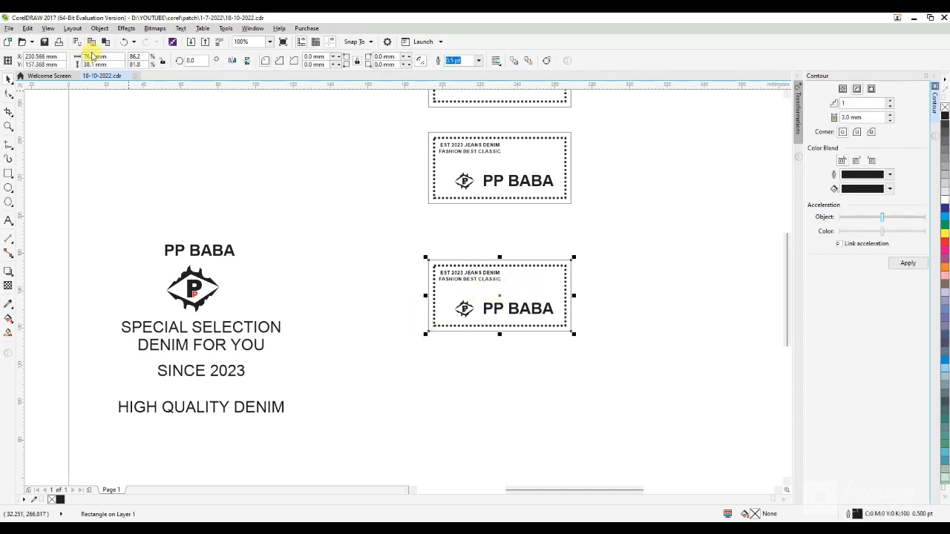
pyautogui.click(269, 166)
pyautogui.click(270, 60)
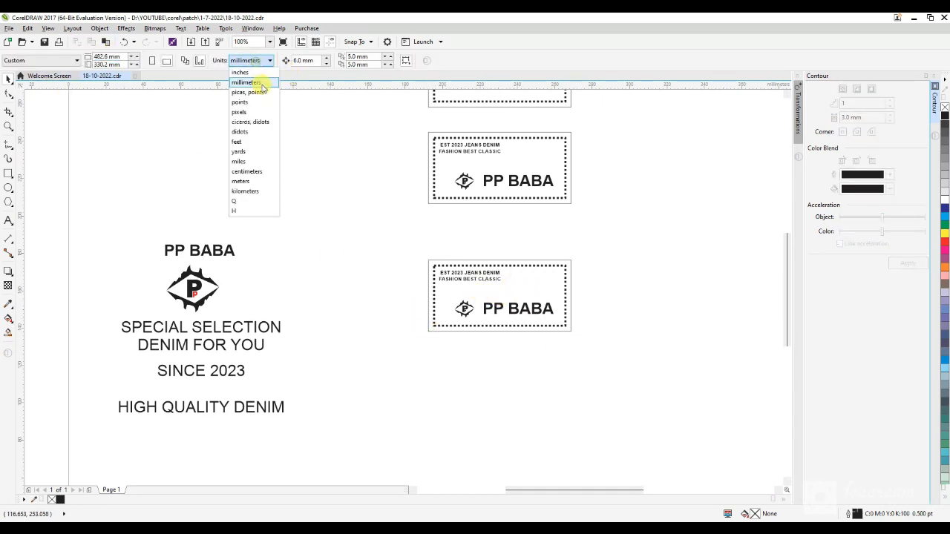
pyautogui.click(250, 61)
pyautogui.click(250, 62)
pyautogui.click(236, 72)
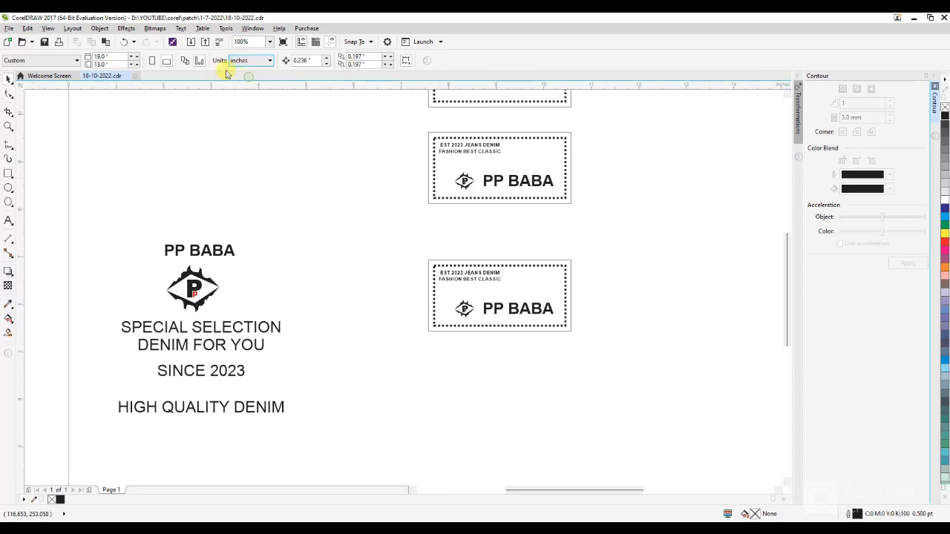
# - Set the height of the third label's outer rectangle to 2 inches
pyautogui.click(434, 265)
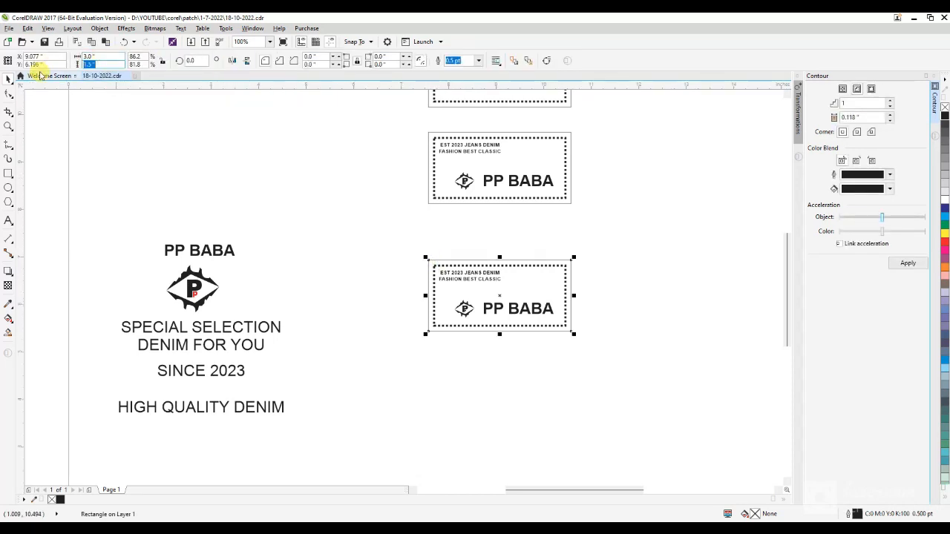
pyautogui.write('2')
pyautogui.press('Return')
pyautogui.press('Escape')
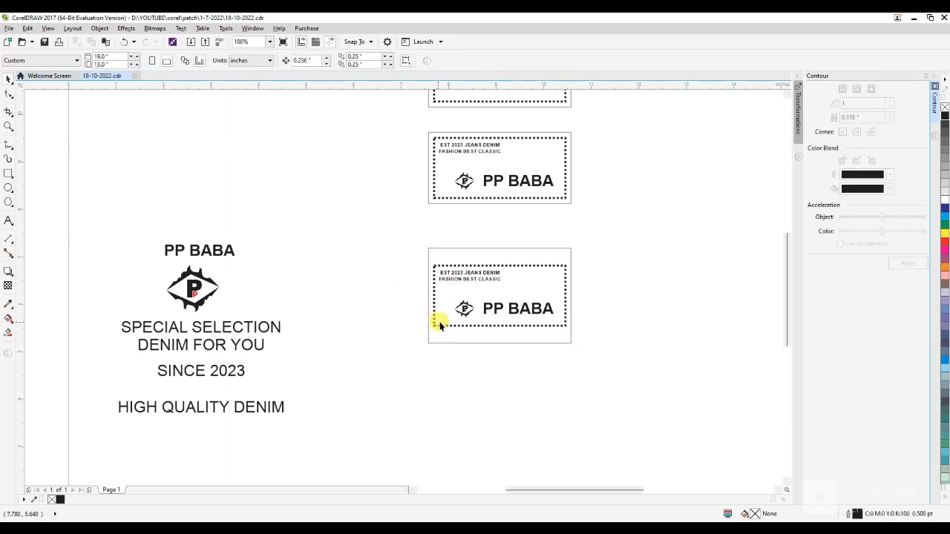
# - Replace the third label's dotted border with a one-step inside contour of the outer rectangle, offset 0.118 inches, and break it apart
pyautogui.click(441, 327)
pyautogui.press('Delete')
pyautogui.click(466, 332)
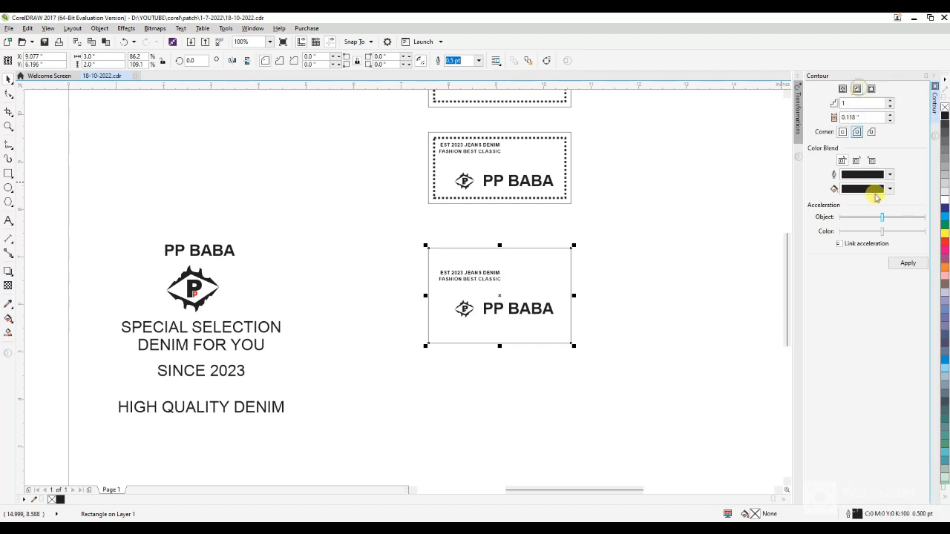
pyautogui.click(906, 264)
pyautogui.hotkey('ctrl', 'k')
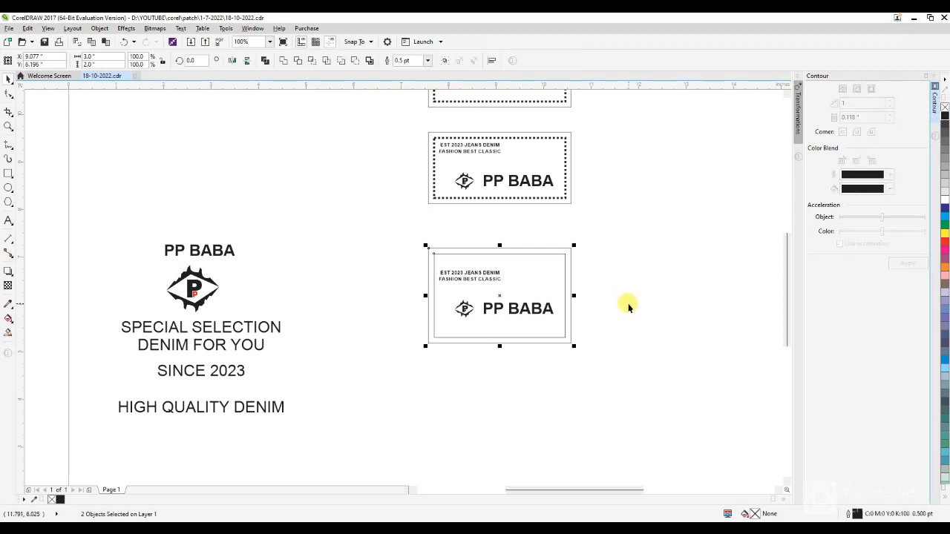
pyautogui.click(627, 304)
# - Set the outline width of the third label's inner rectangle to 3 pt
pyautogui.scroll(1, 537, 264)
pyautogui.click(532, 259)
pyautogui.click(479, 61)
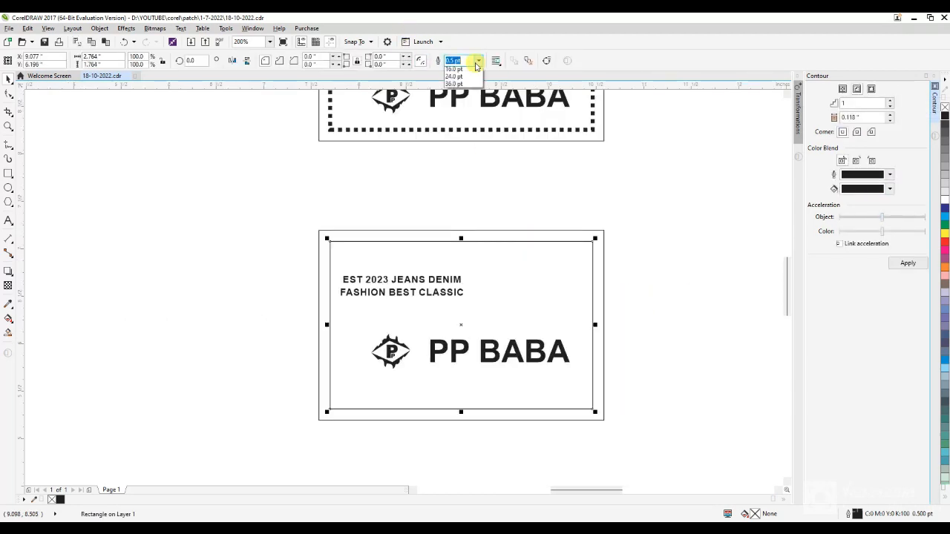
pyautogui.click(451, 126)
pyautogui.click(438, 184)
pyautogui.click(382, 242)
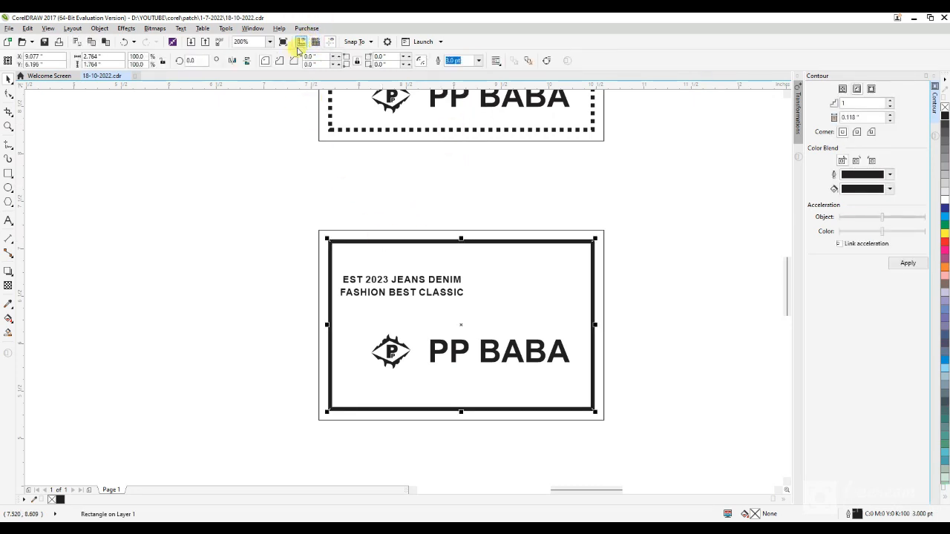
# - Convert the third label's inner rectangle to curves and give it a dashed line style
pyautogui.hotkey('ctrl', 'q')
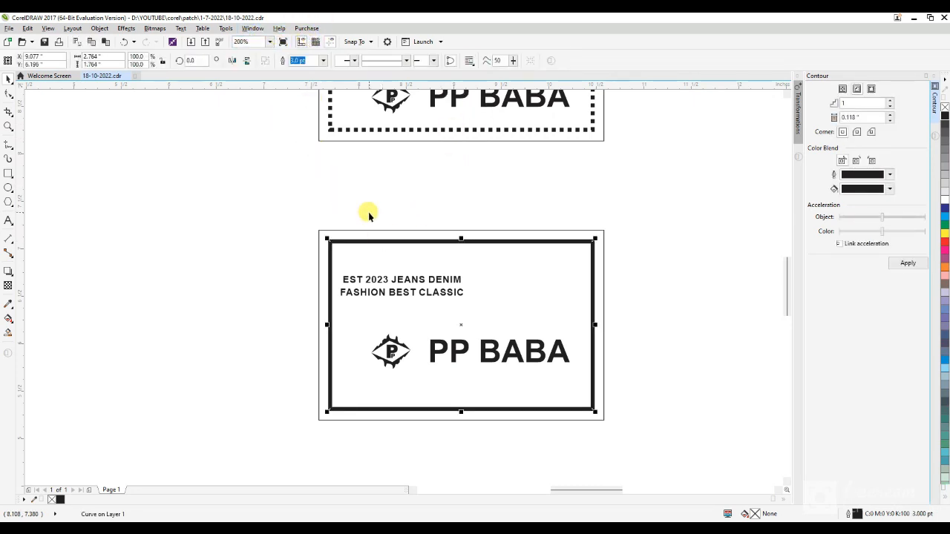
pyautogui.press('F10')
pyautogui.press('space')
pyautogui.click(397, 62)
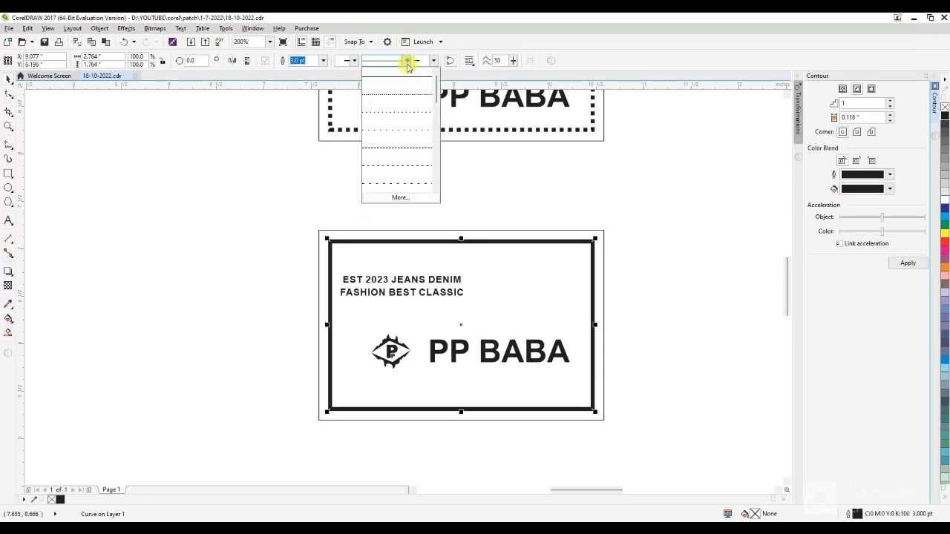
pyautogui.click(394, 150)
pyautogui.click(381, 190)
pyautogui.scroll(-1, 403, 206)
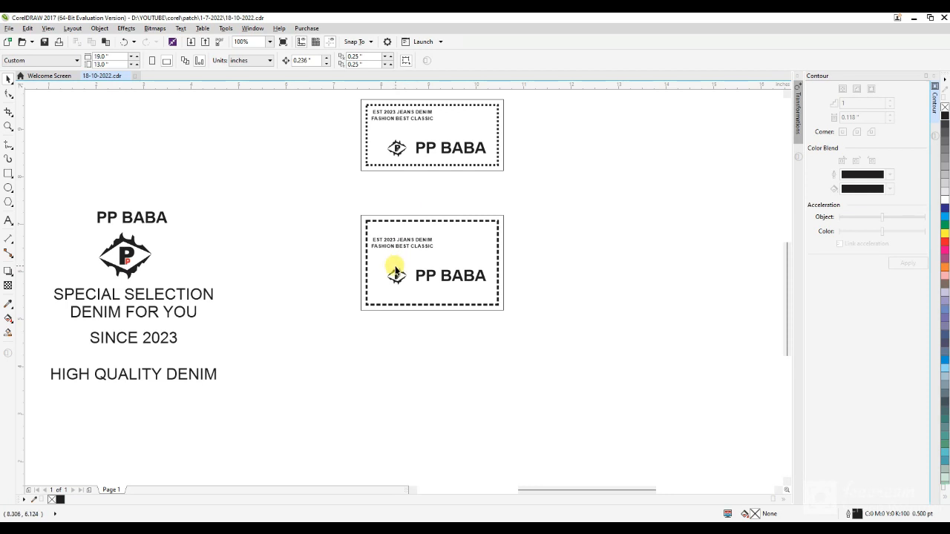
pyautogui.scroll(1, 586, 361)
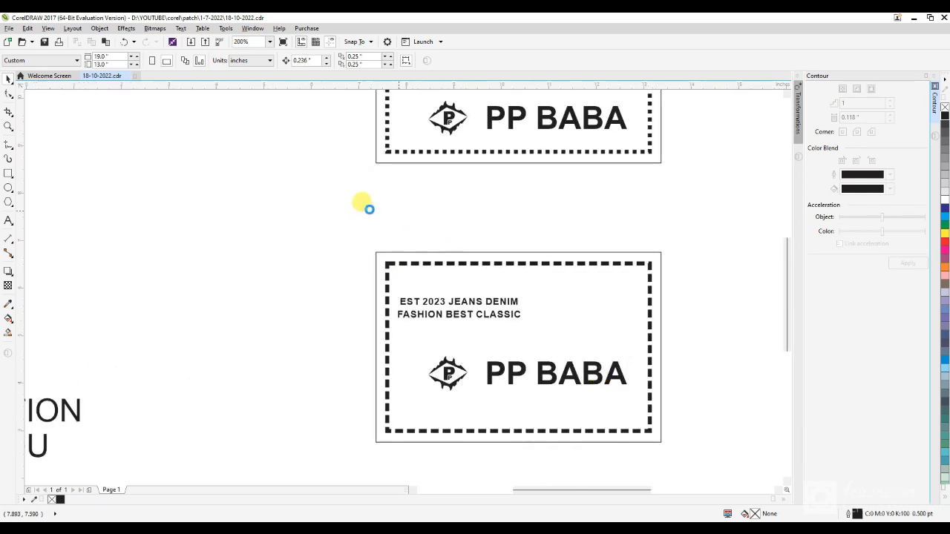
# - Move the loose PP BABA text, logo and slogan lines together closer to the third label
pyautogui.scroll(-1, 364, 204)
pyautogui.moveTo(58, 186); pyautogui.dragTo(259, 422)
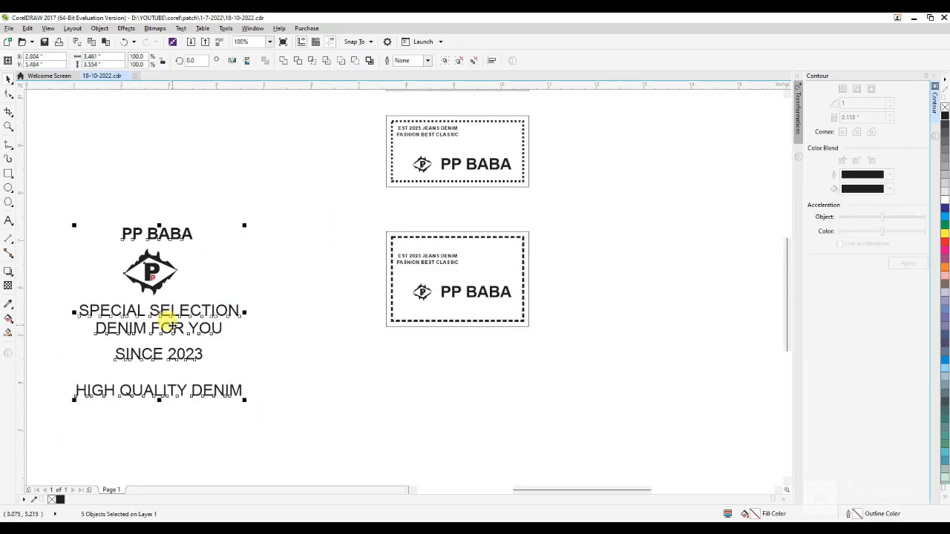
pyautogui.moveTo(166, 319); pyautogui.dragTo(302, 311)
pyautogui.click(445, 360)
# - Delete the small slogan, PP BABA text and logo copied inside the third label, and save the document
pyautogui.scroll(1, 423, 243)
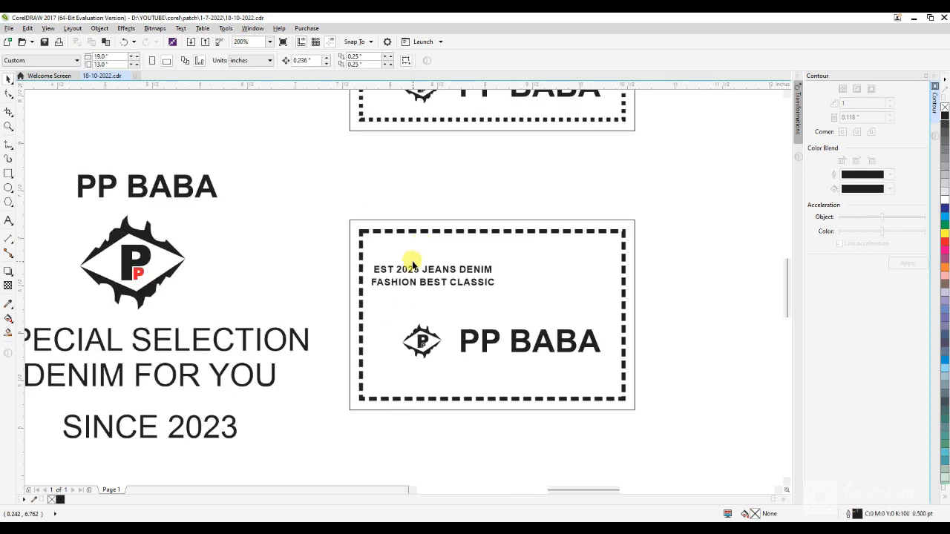
pyautogui.moveTo(338, 255); pyautogui.dragTo(544, 334)
pyautogui.press('Delete')
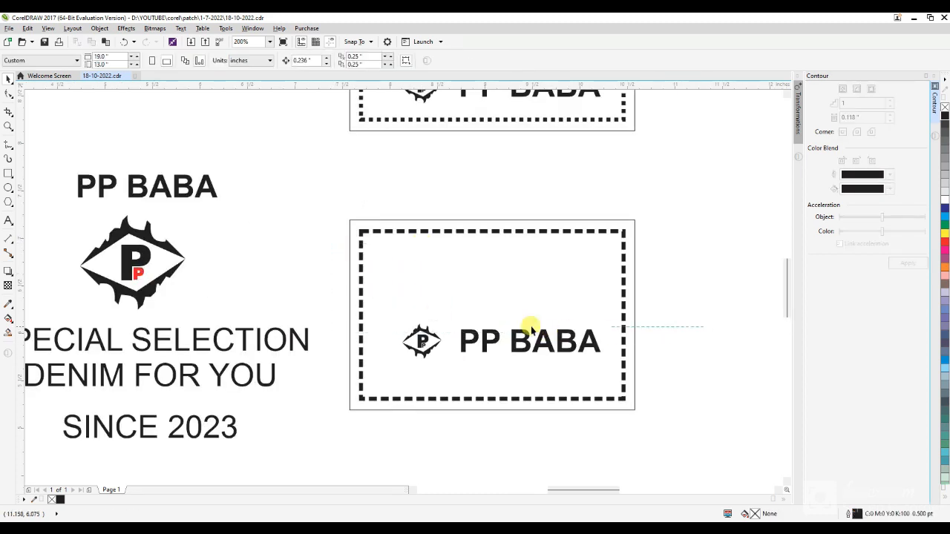
pyautogui.click(530, 334)
pyautogui.press('Delete')
pyautogui.moveTo(319, 297); pyautogui.dragTo(460, 380)
pyautogui.press('Delete')
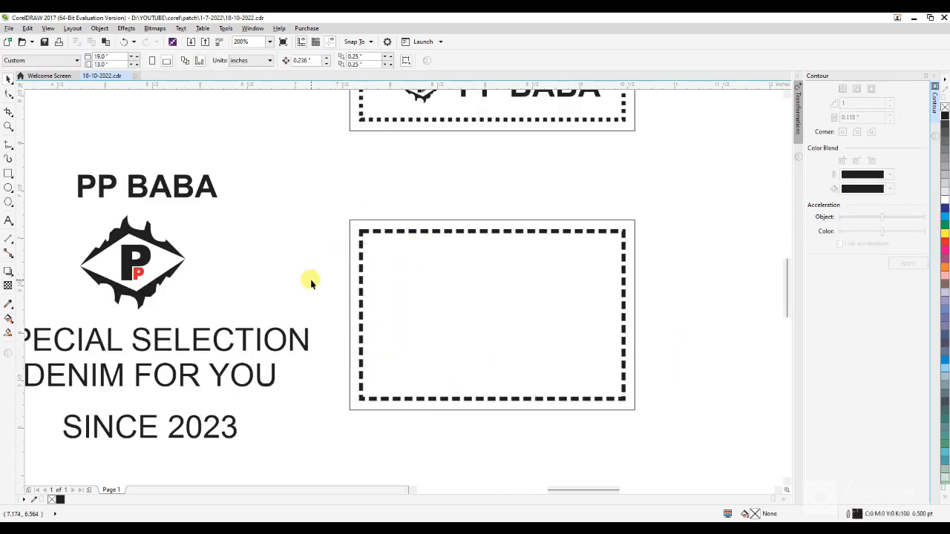
pyautogui.hotkey('ctrl', 's')
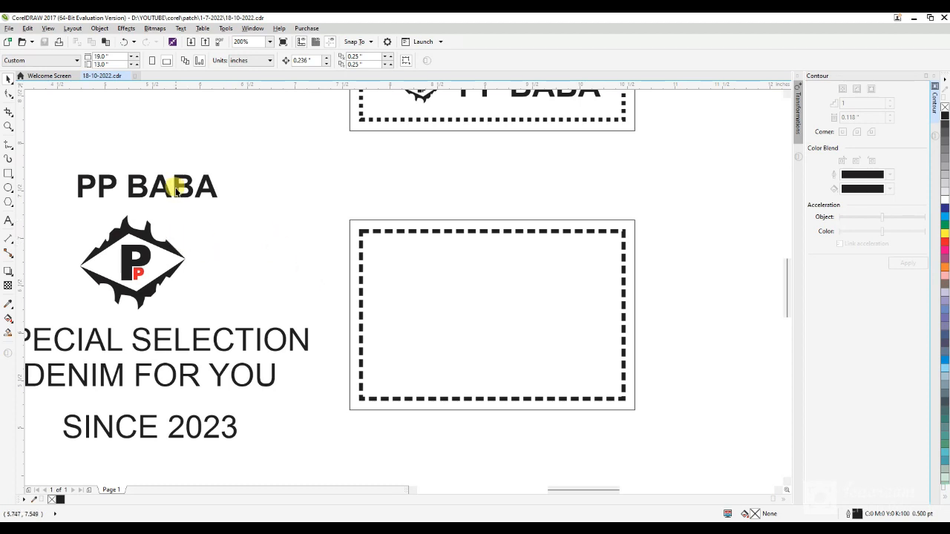
# - Centre the loose PP BABA text in the third label's upper part and place the logo, scaled to about 0.49 by 0.44 inches, beneath it
pyautogui.moveTo(176, 191); pyautogui.dragTo(513, 271)
pyautogui.click(700, 278)
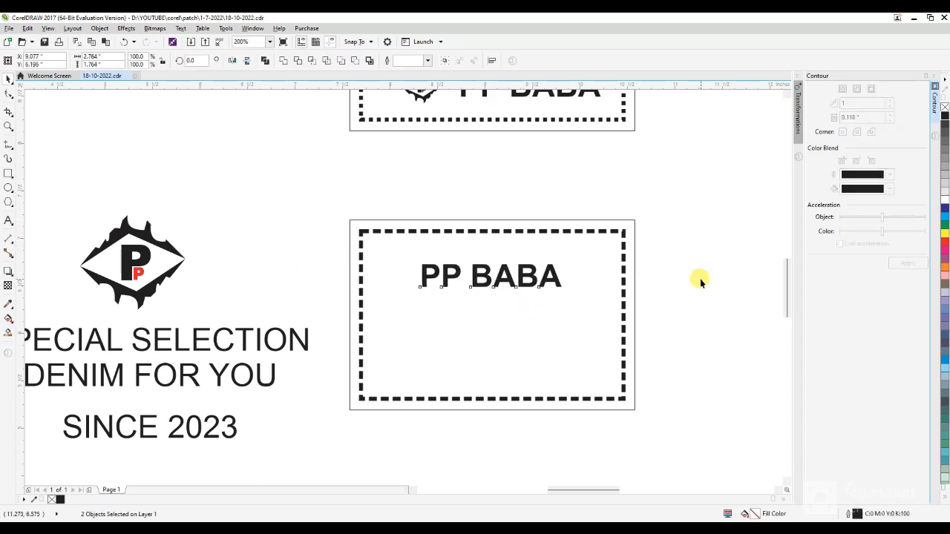
pyautogui.click(165, 279)
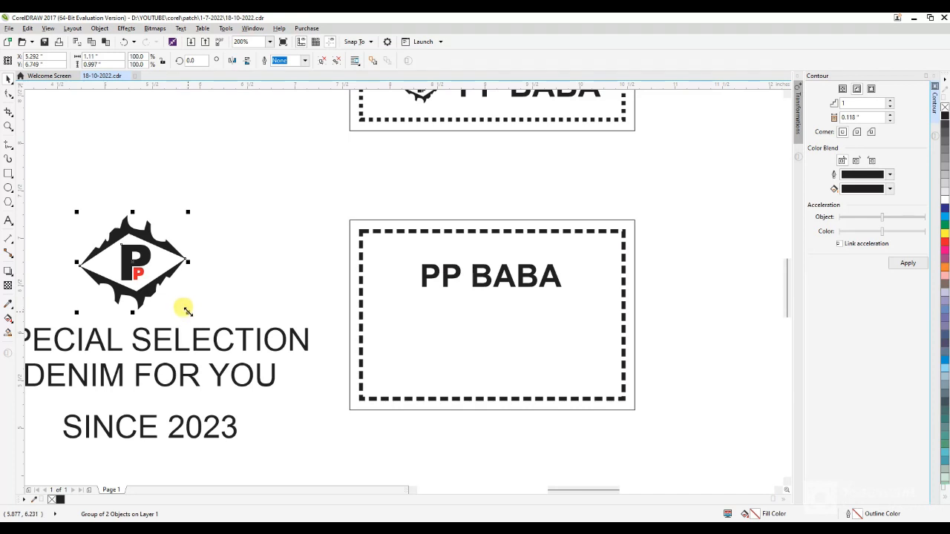
pyautogui.moveTo(188, 311); pyautogui.dragTo(499, 326)
pyautogui.click(254, 210)
# - Move the PP BABA text and logo together slightly higher inside the third label
pyautogui.moveTo(290, 259); pyautogui.dragTo(583, 365)
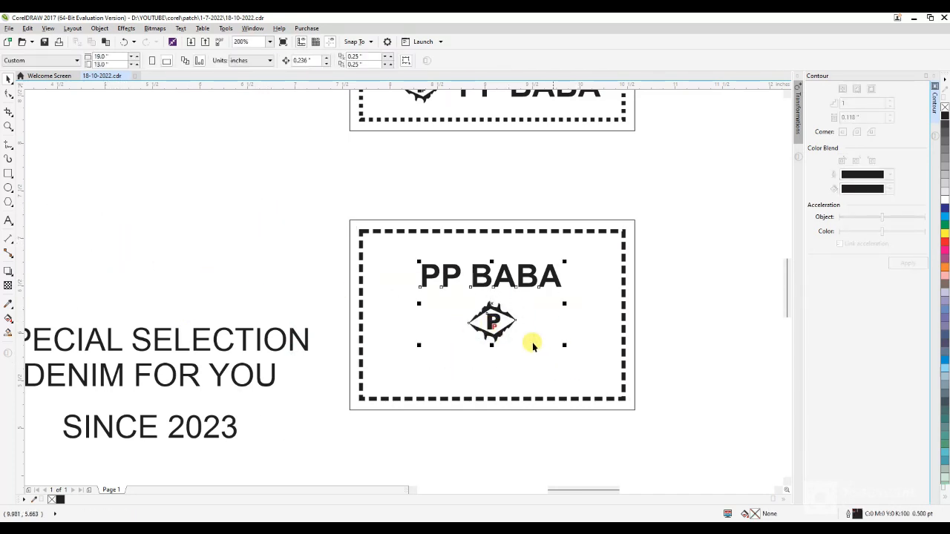
pyautogui.moveTo(491, 322); pyautogui.dragTo(492, 310)
pyautogui.click(655, 312)
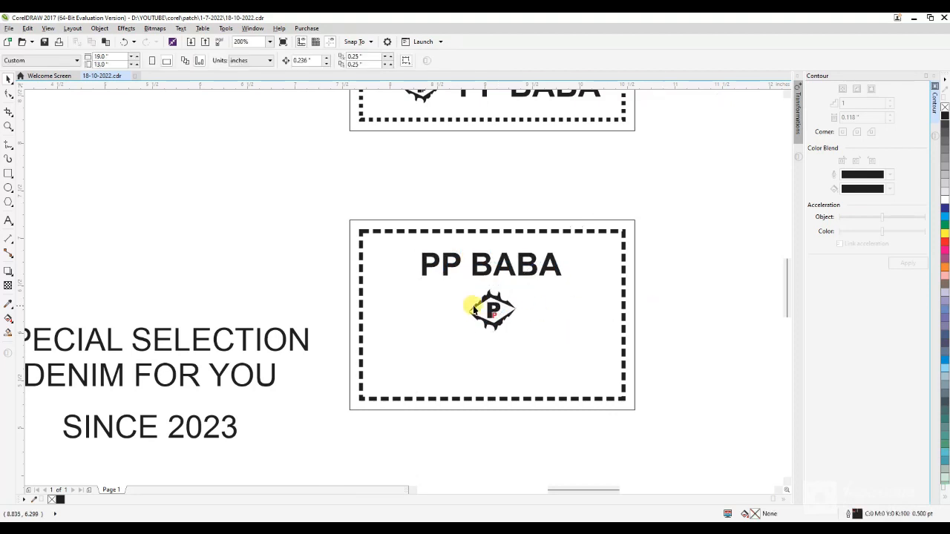
pyautogui.scroll(2, 473, 310)
pyautogui.click(492, 316)
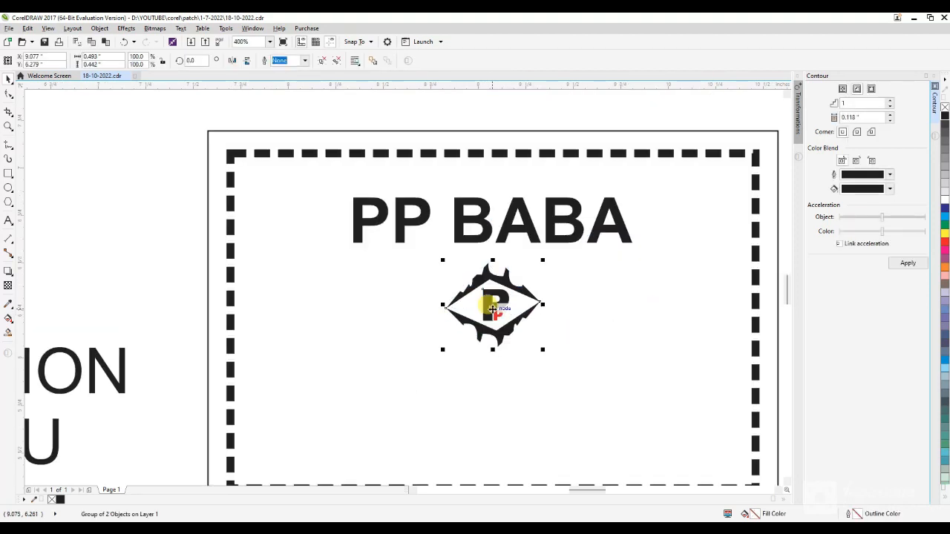
pyautogui.scroll(-2, 282, 271)
pyautogui.click(343, 342)
pyautogui.scroll(-2, 344, 341)
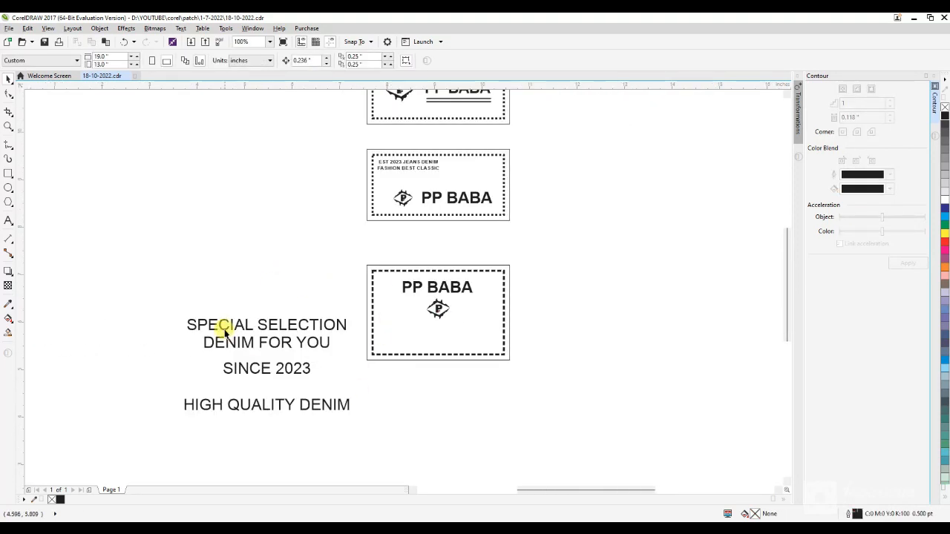
pyautogui.scroll(2, 363, 336)
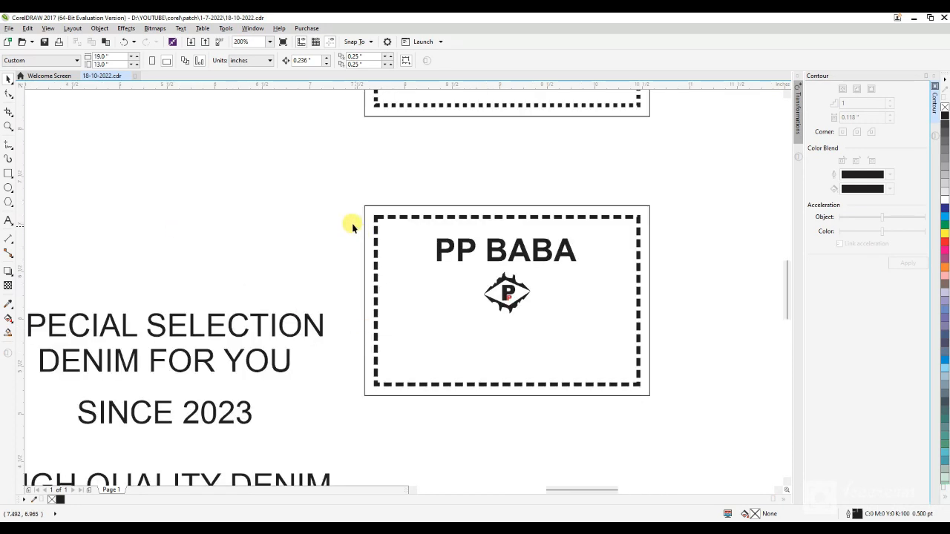
# - Draw a horizontal line about 1.88 inches long just below the logo and centre it horizontally on the third label
pyautogui.click(8, 154)
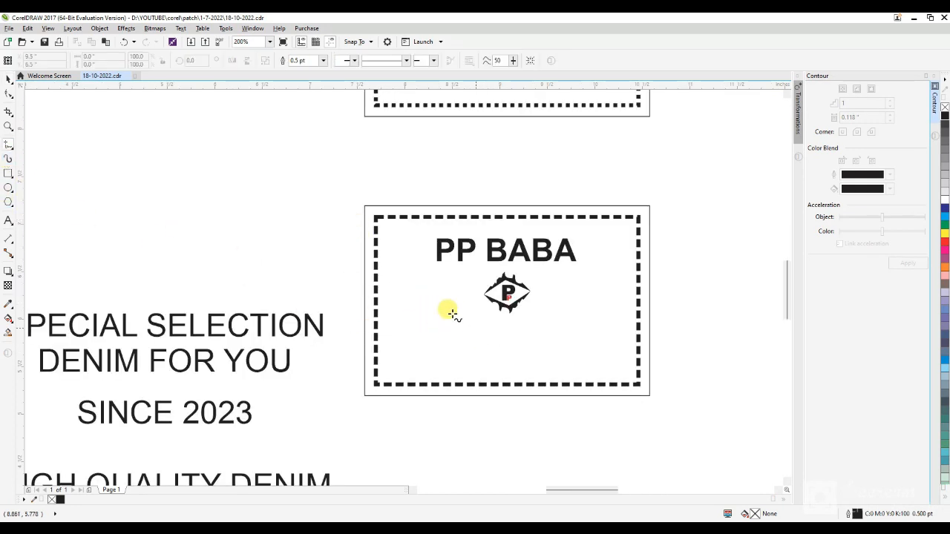
pyautogui.click(408, 316)
pyautogui.click(586, 317)
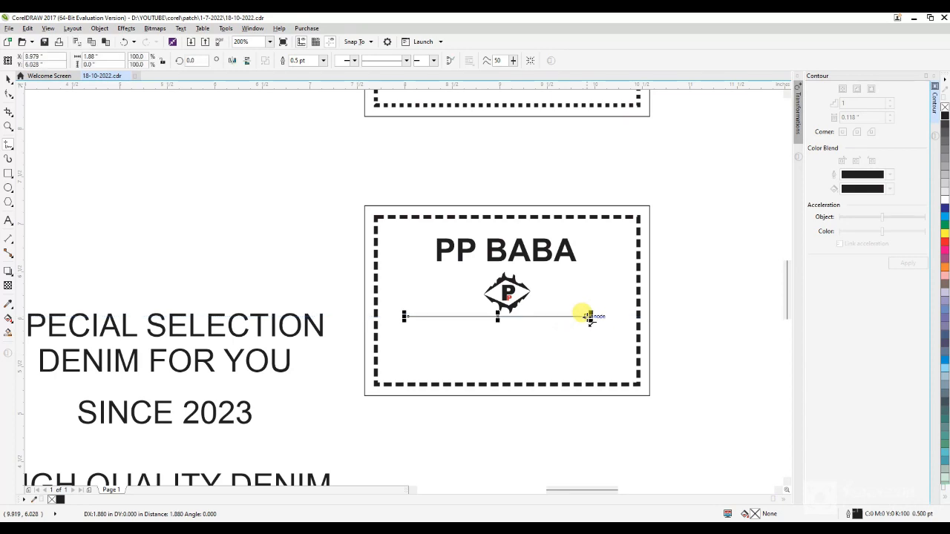
pyautogui.press('space')
pyautogui.keyDown('shift'); pyautogui.click(638, 337); pyautogui.keyUp('shift')
pyautogui.press('c')
pyautogui.click(720, 324)
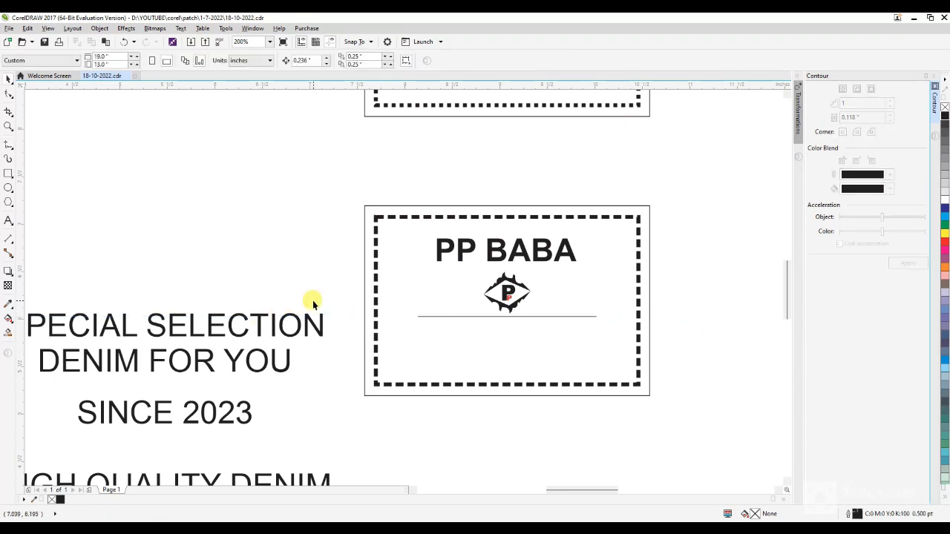
# - Set the horizontal line's outline width to 2 pt and lengthen it equally on both sides
pyautogui.moveTo(593, 347); pyautogui.dragTo(593, 347)
pyautogui.moveTo(684, 309); pyautogui.dragTo(284, 344)
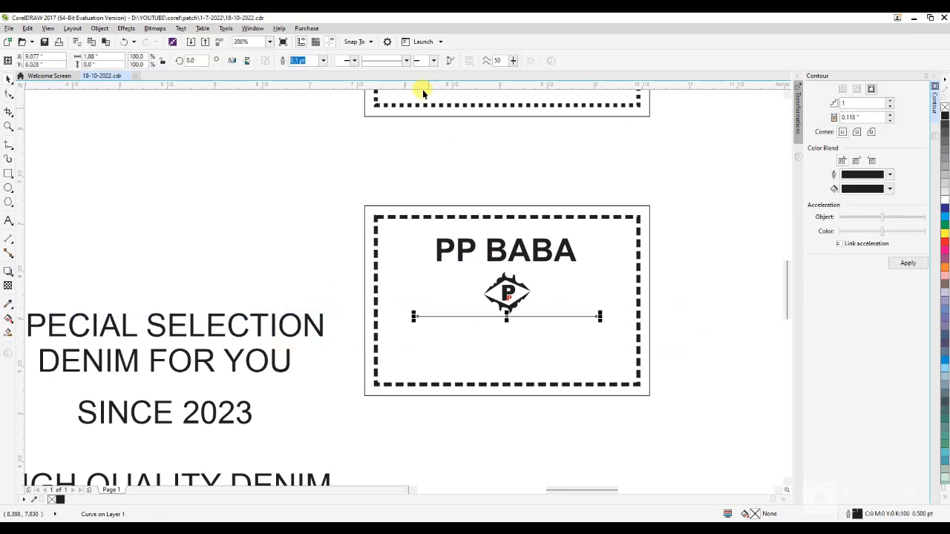
pyautogui.click(323, 60)
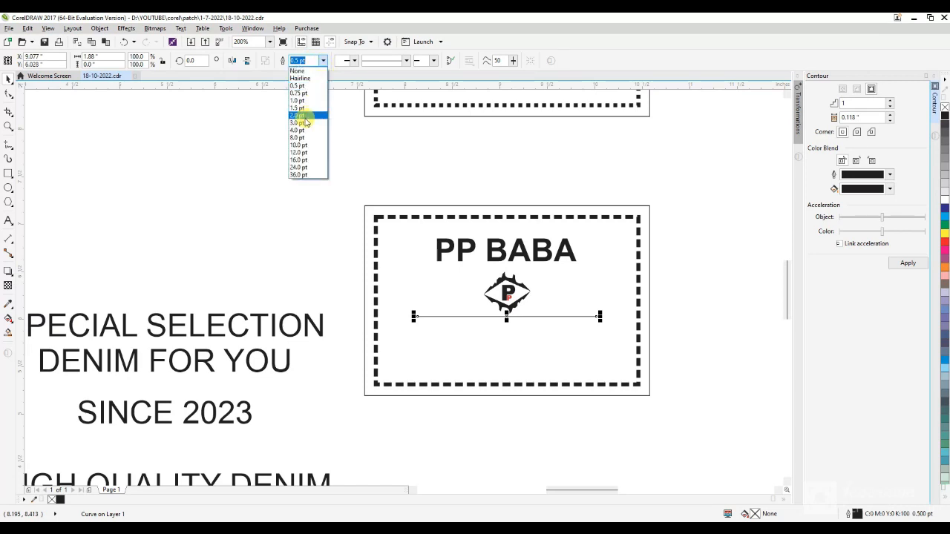
pyautogui.click(307, 122)
pyautogui.moveTo(598, 317); pyautogui.dragTo(615, 317)
# - Shrink the logo to about 0.42 by 0.38 inches, centre it horizontally in the third label and colour its small red P black
pyautogui.click(509, 295)
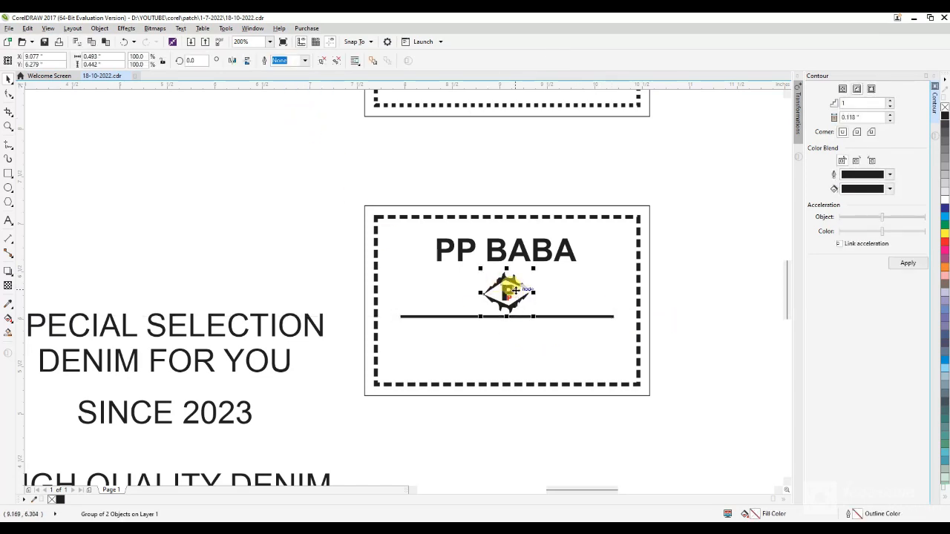
pyautogui.scroll(4, 512, 294)
pyautogui.moveTo(577, 387); pyautogui.dragTo(551, 363)
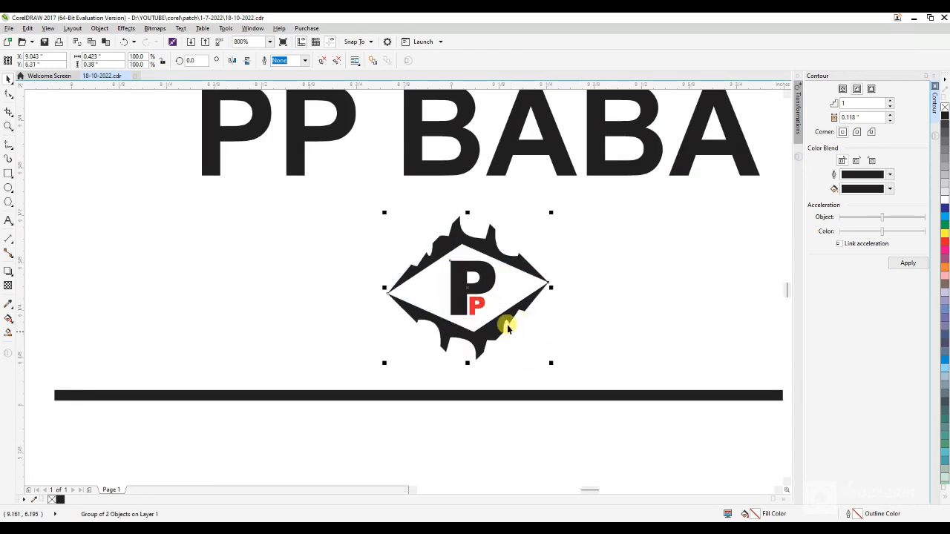
pyautogui.scroll(-4, 392, 257)
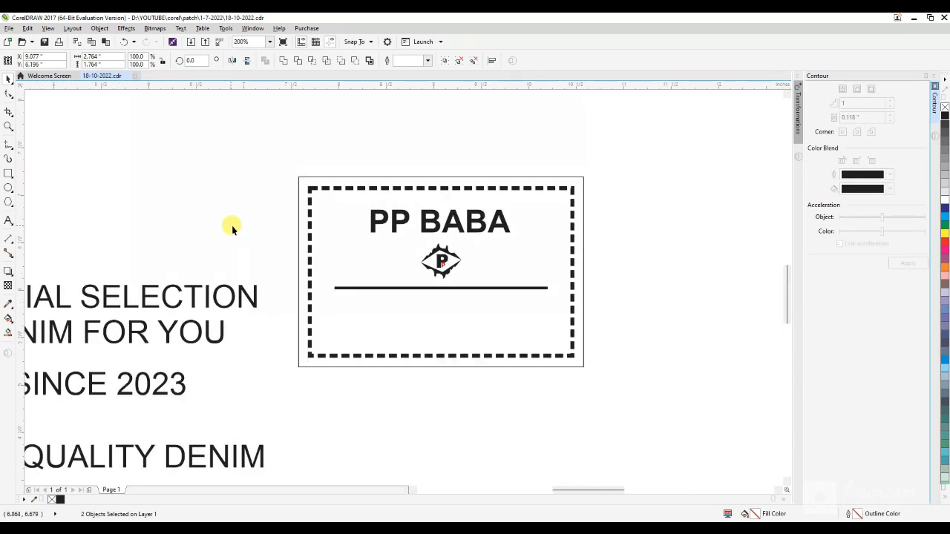
pyautogui.moveTo(261, 226); pyautogui.dragTo(545, 295)
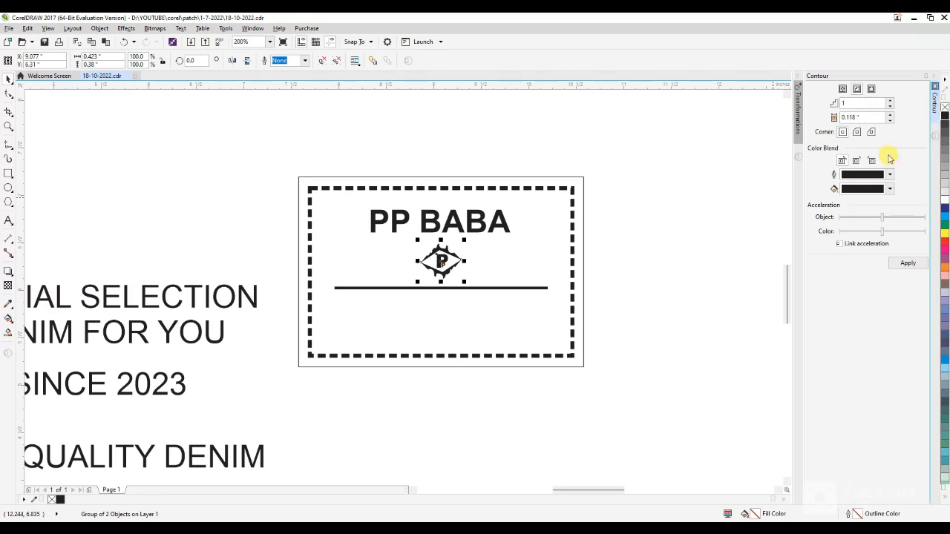
pyautogui.click(368, 299)
# - Make the SPECIAL SELECTION DENIM FOR YOU text bold, scale it to about 13.8 pt and place it under the horizontal line
pyautogui.scroll(1, 442, 271)
pyautogui.scroll(-1, 435, 265)
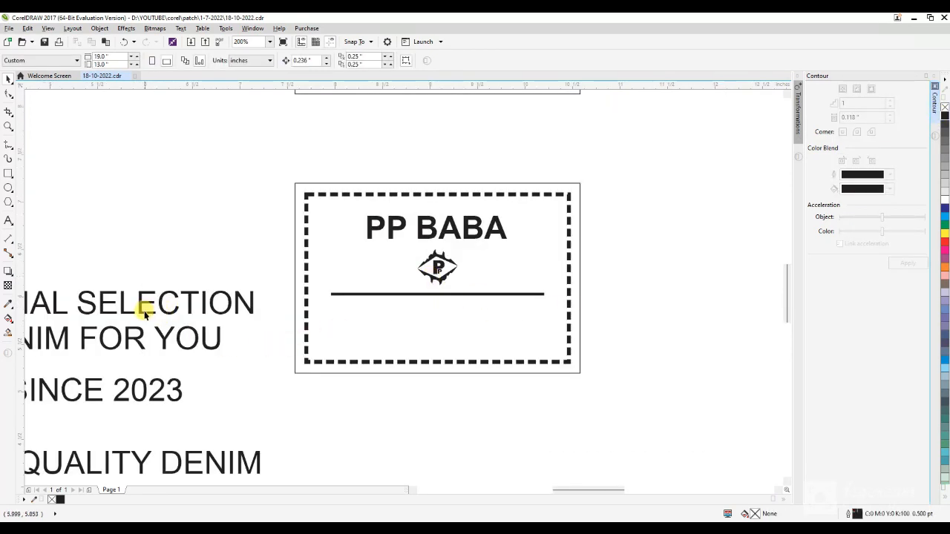
pyautogui.click(146, 313)
pyautogui.click(370, 61)
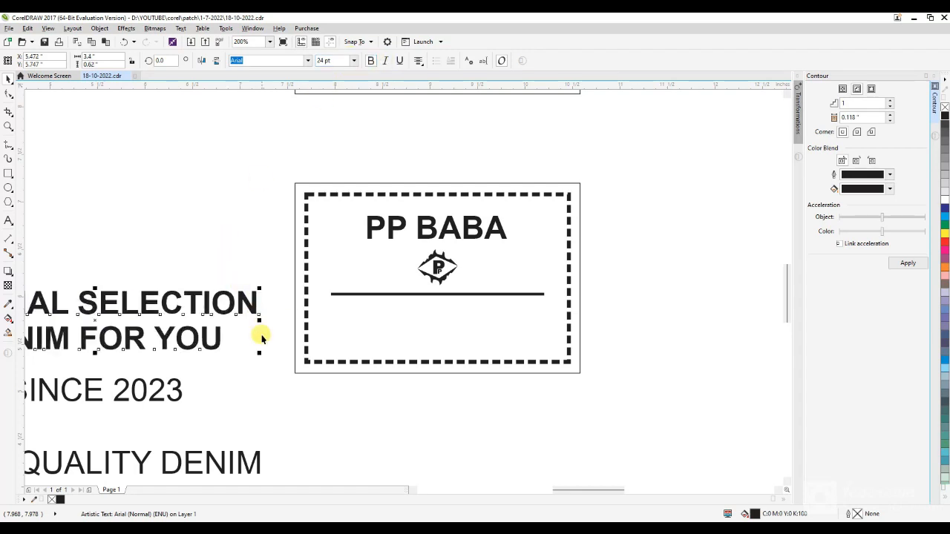
pyautogui.moveTo(256, 353); pyautogui.dragTo(124, 329)
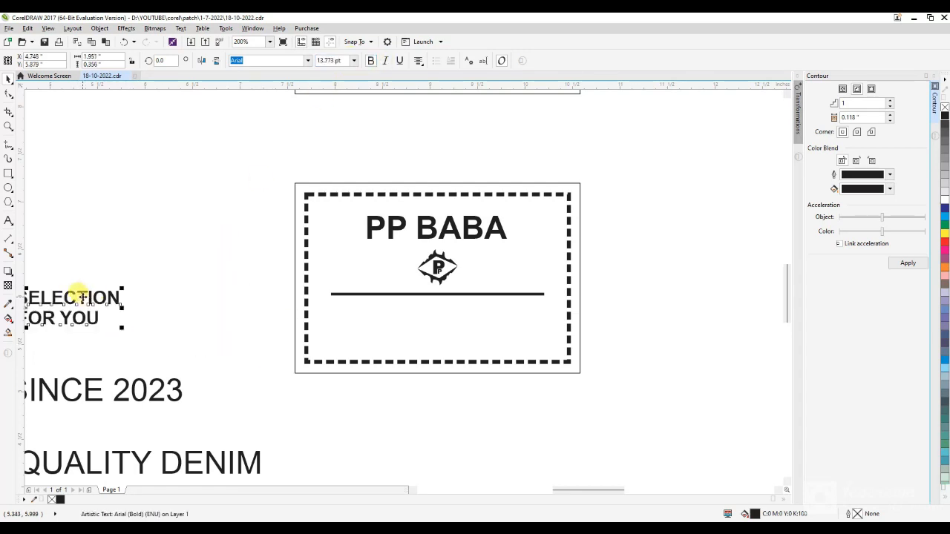
pyautogui.moveTo(81, 297); pyautogui.dragTo(483, 306)
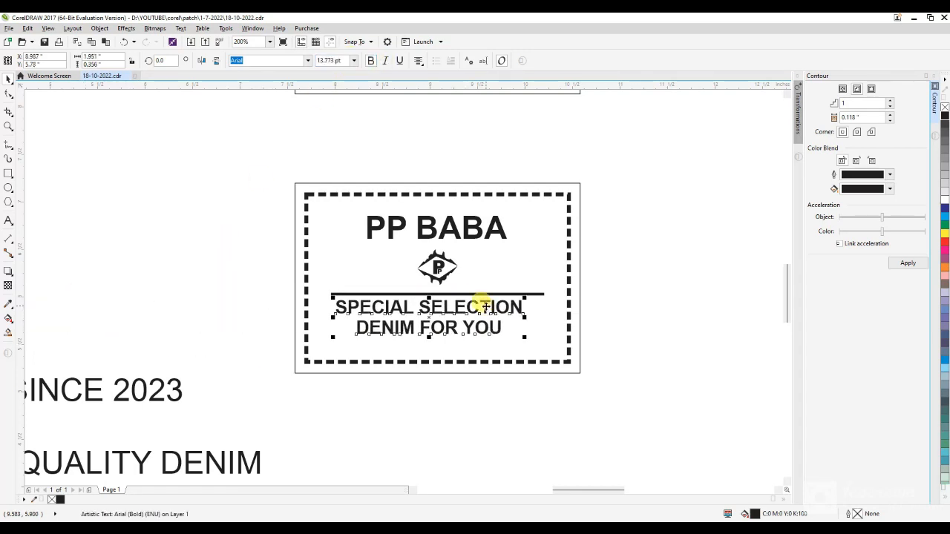
# - Widen the character spacing of the SPECIAL SELECTION DENIM FOR YOU text slightly
pyautogui.press('F10')
pyautogui.moveTo(519, 335); pyautogui.dragTo(538, 338)
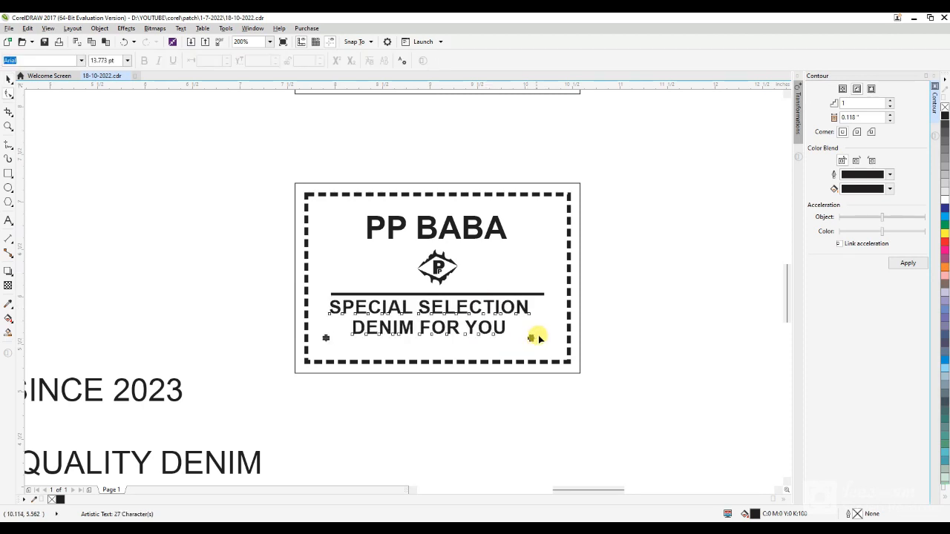
pyautogui.press('space')
pyautogui.click(635, 321)
pyautogui.scroll(1, 501, 326)
pyautogui.click(486, 326)
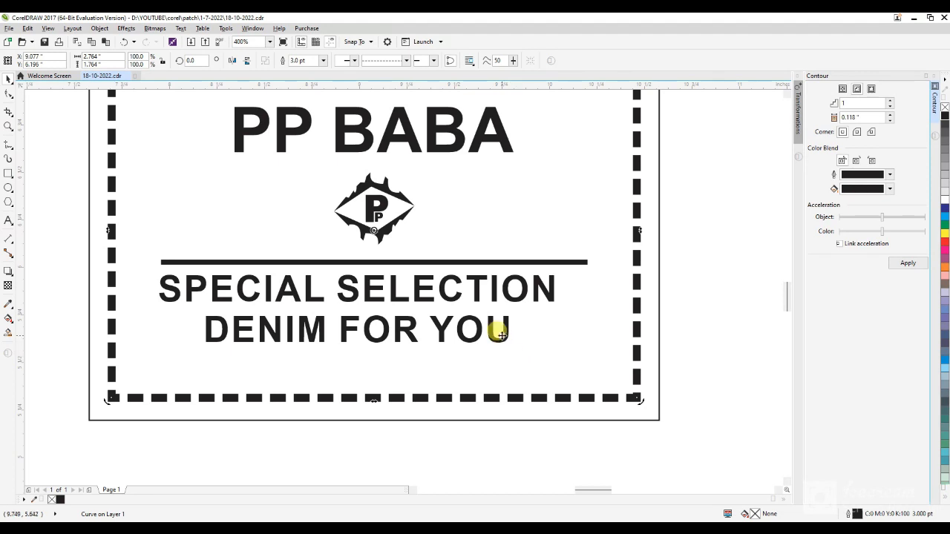
# - Scale the SPECIAL SELECTION DENIM FOR YOU text down to about 12.1 pt and centre it horizontally within the dashed border
pyautogui.click(503, 337)
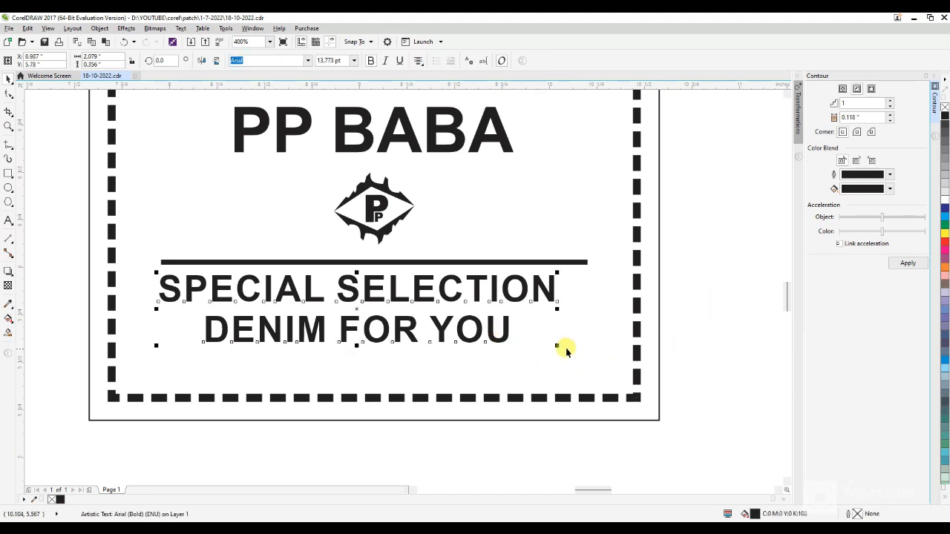
pyautogui.moveTo(557, 346); pyautogui.dragTo(533, 342)
pyautogui.keyDown('shift'); pyautogui.click(637, 340); pyautogui.keyUp('shift')
pyautogui.press('c')
pyautogui.click(667, 338)
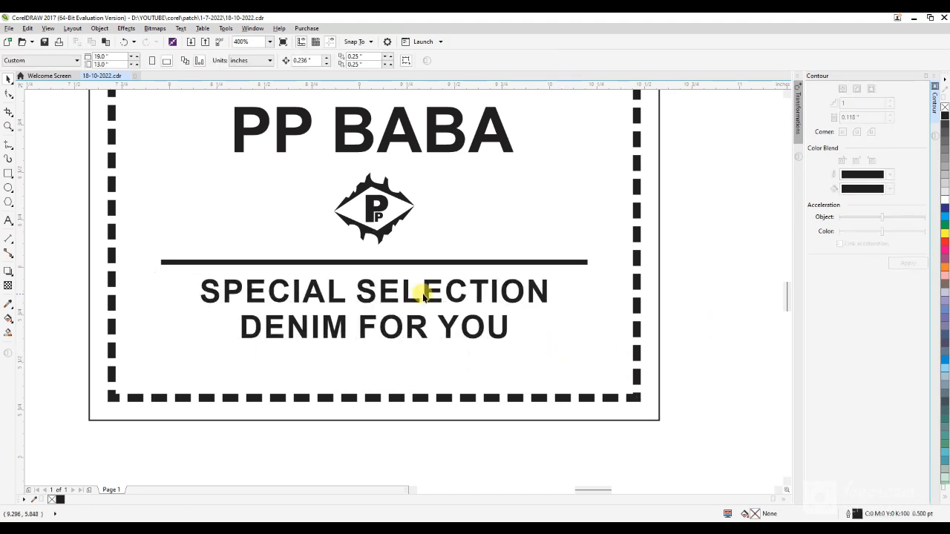
# - Move the SPECIAL SELECTION DENIM FOR YOU text slightly up, closer to the horizontal line
pyautogui.moveTo(449, 296); pyautogui.dragTo(445, 283)
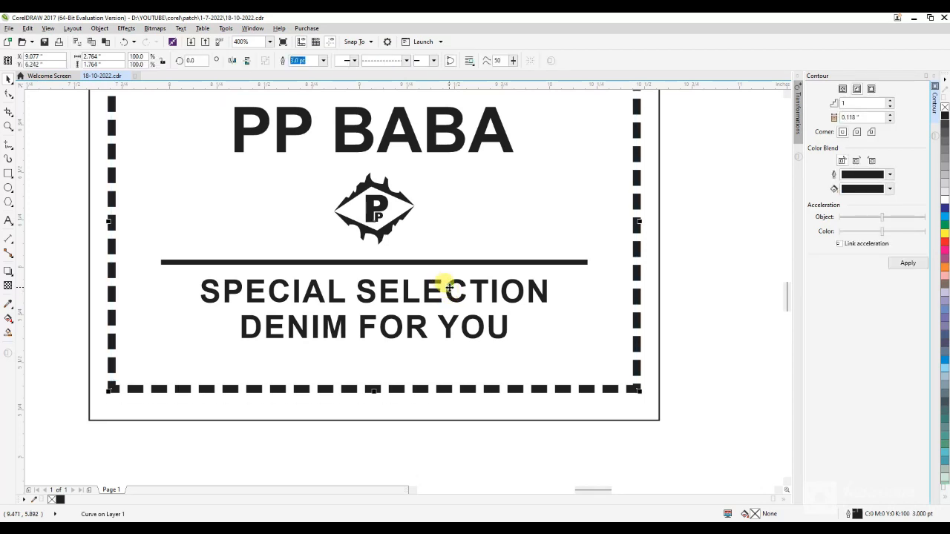
pyautogui.hotkey('ctrl', 'z')
pyautogui.click(621, 437)
pyautogui.moveTo(621, 437); pyautogui.dragTo(166, 264)
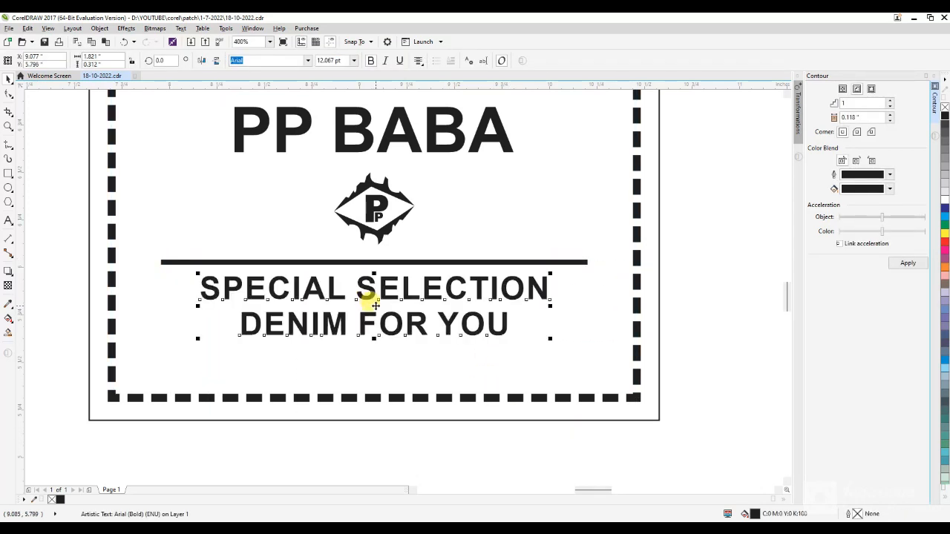
# - Move the horizontal line and the slogan beneath it together slightly up towards the logo
pyautogui.scroll(-2, 371, 308)
pyautogui.moveTo(572, 271); pyautogui.dragTo(159, 336)
pyautogui.scroll(1, 367, 296)
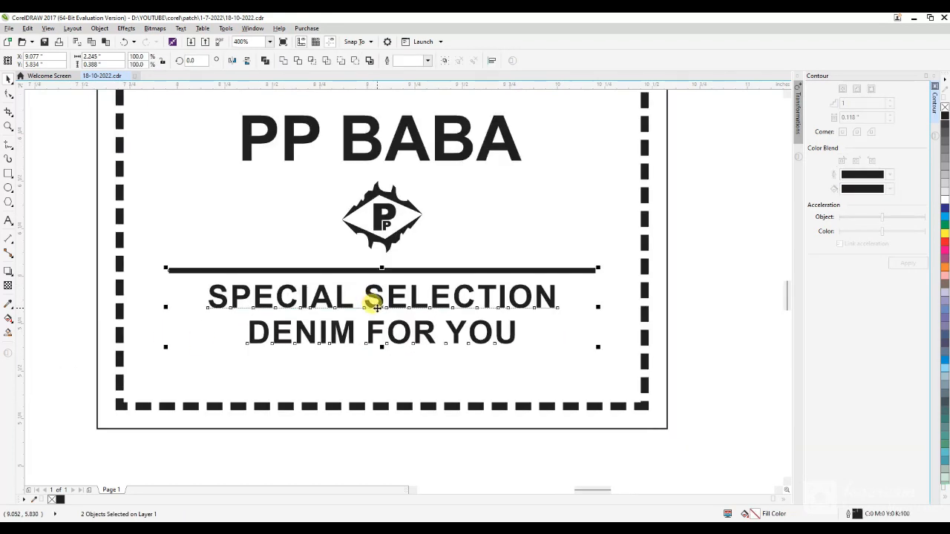
pyautogui.moveTo(375, 308); pyautogui.dragTo(377, 303)
pyautogui.scroll(-4, 364, 289)
pyautogui.click(537, 293)
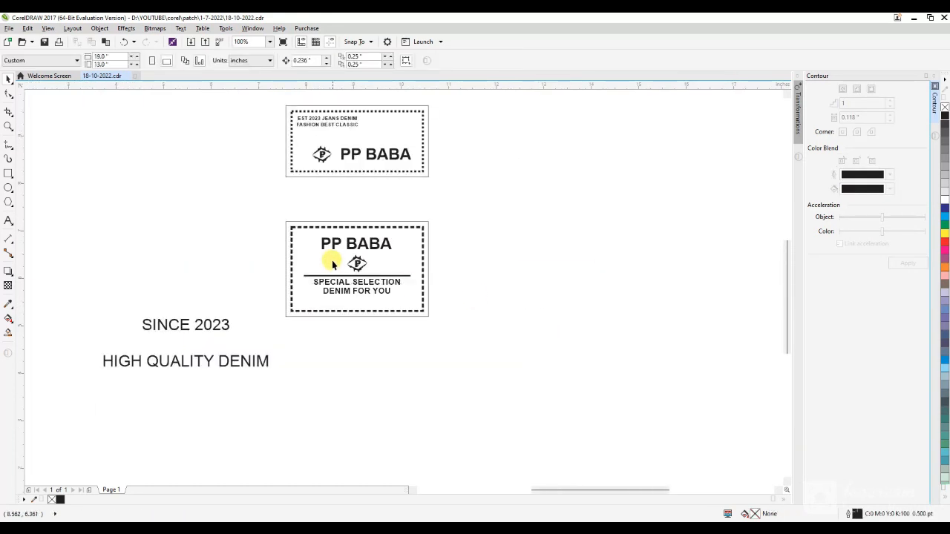
# - Move the PP BABA name, logo, line and slogan together slightly up inside the dashed border
pyautogui.scroll(2, 331, 256)
pyautogui.moveTo(173, 205); pyautogui.dragTo(563, 343)
pyautogui.scroll(1, 380, 275)
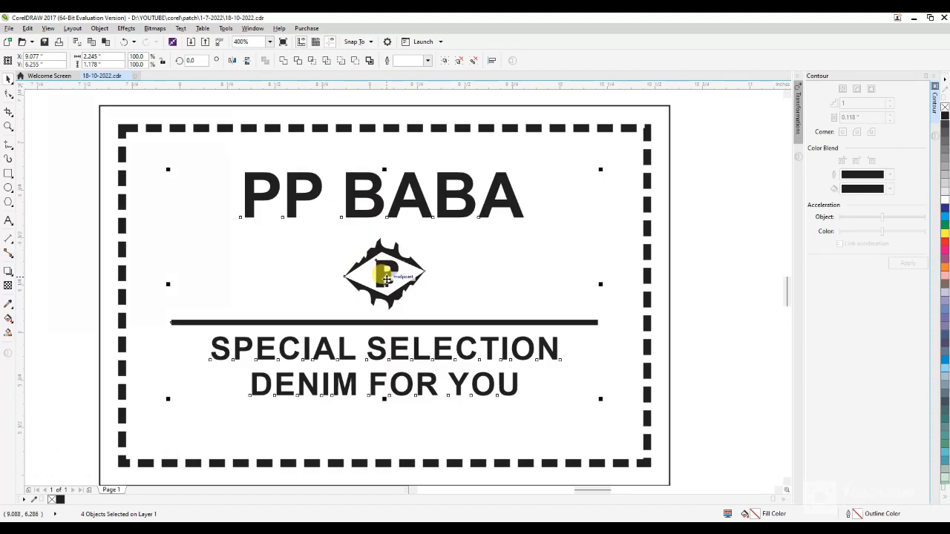
pyautogui.moveTo(386, 282); pyautogui.dragTo(387, 266)
pyautogui.scroll(-2, 383, 264)
pyautogui.click(542, 284)
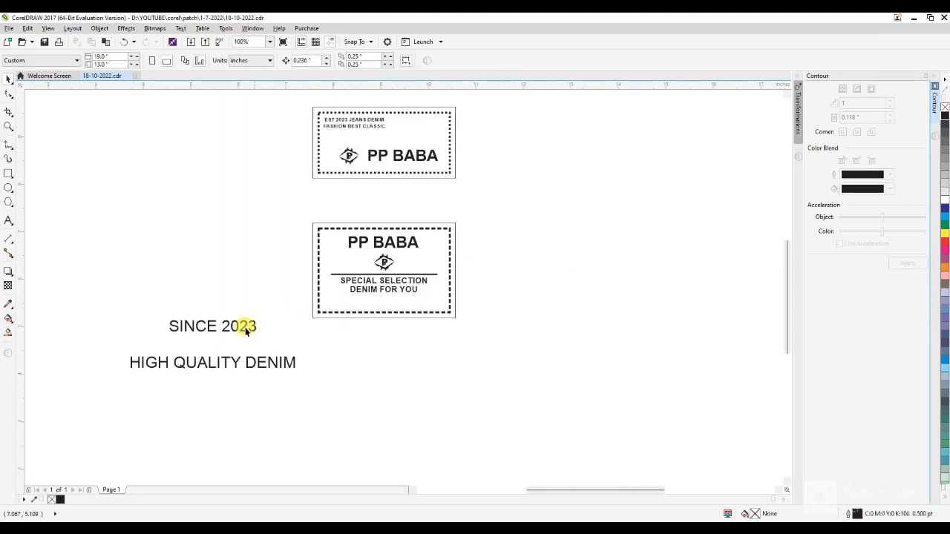
# - Make the SINCE 2023 and HIGH QUALITY DENIM texts bold and place SINCE 2023 at about 9.7 pt under the third label's slogan
pyautogui.scroll(1, 208, 336)
pyautogui.click(210, 331)
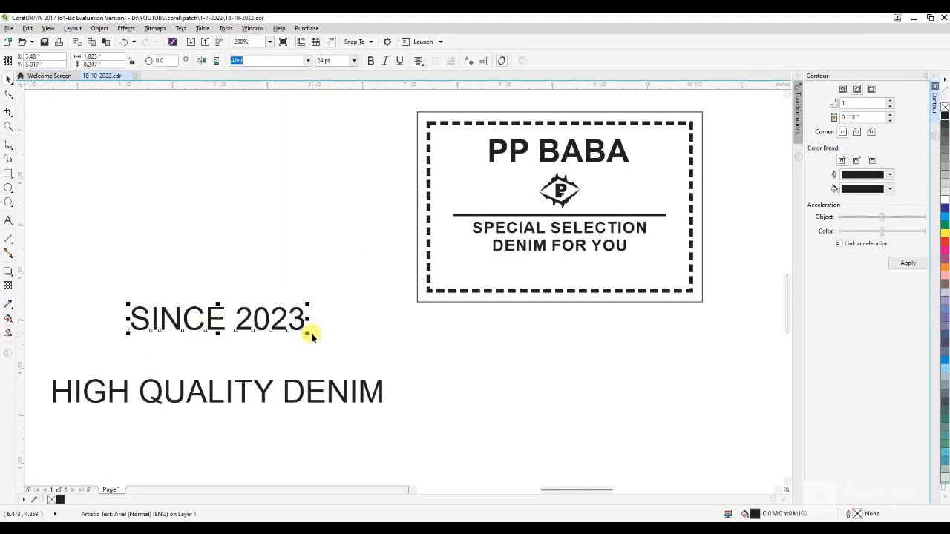
pyautogui.moveTo(312, 335); pyautogui.dragTo(251, 331)
pyautogui.moveTo(431, 443); pyautogui.dragTo(38, 271)
pyautogui.click(370, 60)
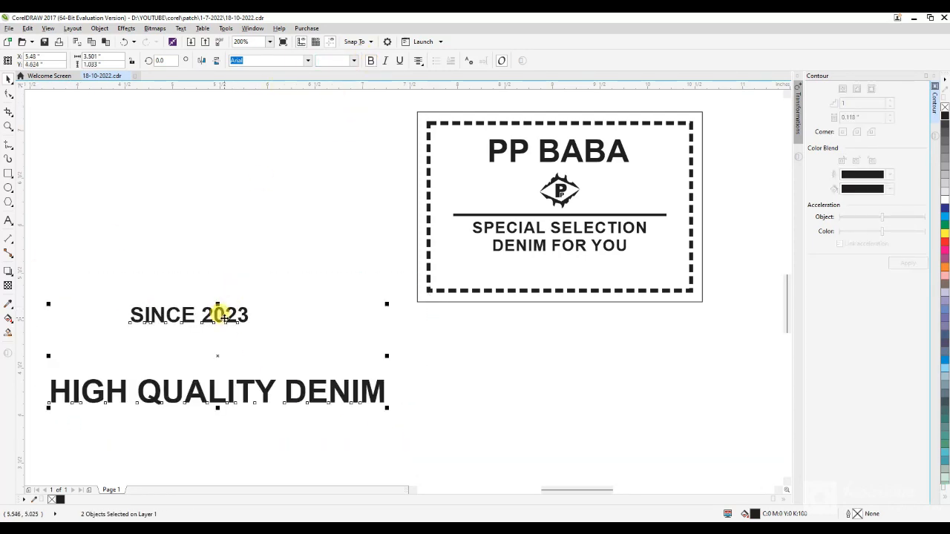
pyautogui.moveTo(219, 312); pyautogui.dragTo(562, 269)
pyautogui.click(519, 316)
# - Stretch the third label's outer rectangle and dashed border downward together to about 2.19 inches overall height
pyautogui.click(557, 295)
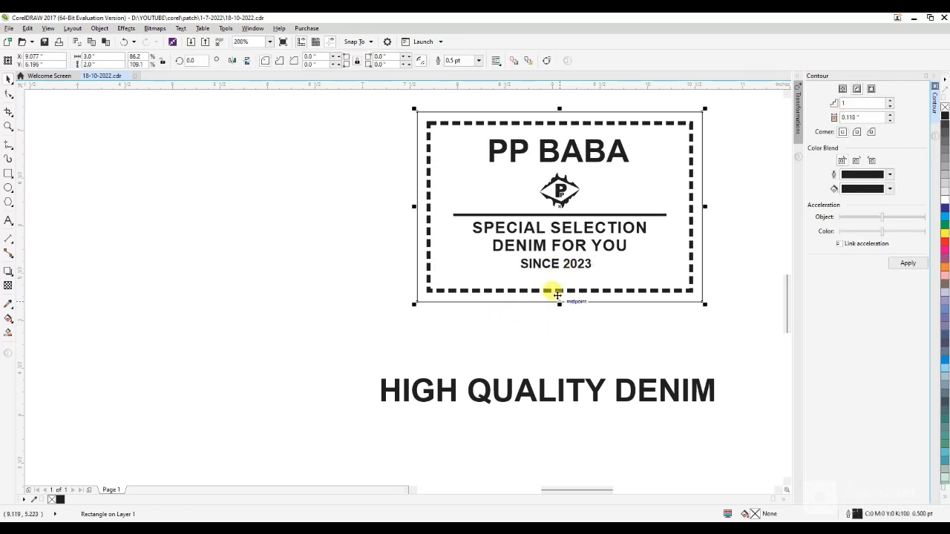
pyautogui.moveTo(554, 305); pyautogui.dragTo(545, 327)
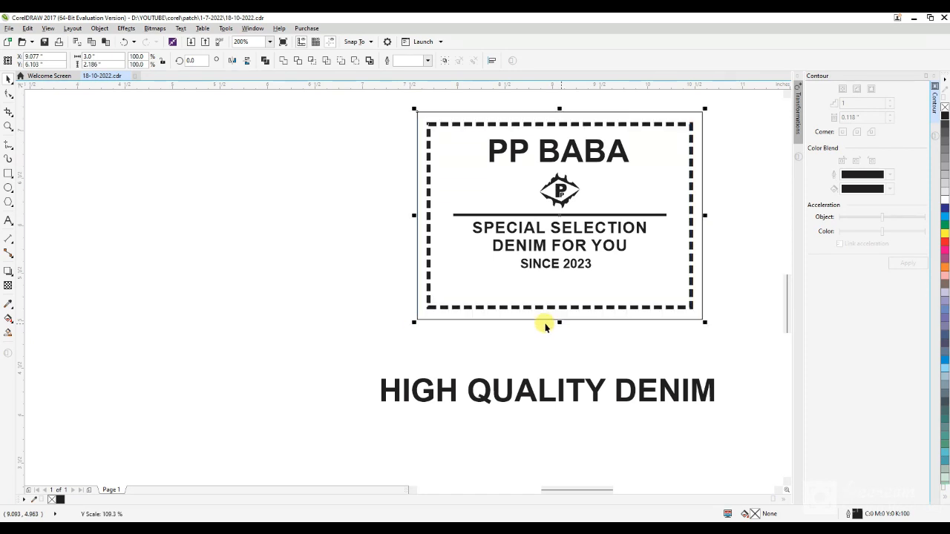
pyautogui.click(336, 298)
# - Move the SINCE 2023 text slightly down to widen the gap below the slogan
pyautogui.scroll(2, 558, 254)
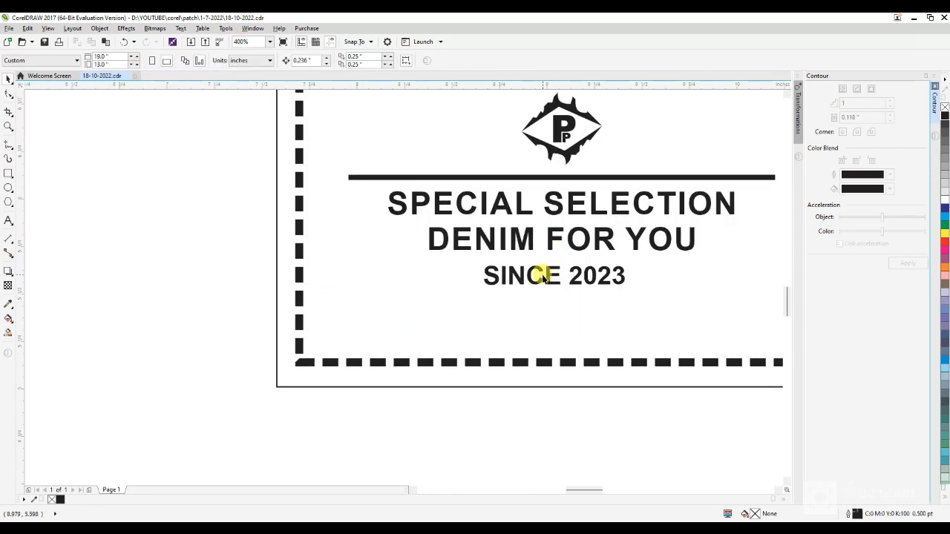
pyautogui.moveTo(544, 277); pyautogui.dragTo(549, 285)
pyautogui.hotkey('ctrl', 'z')
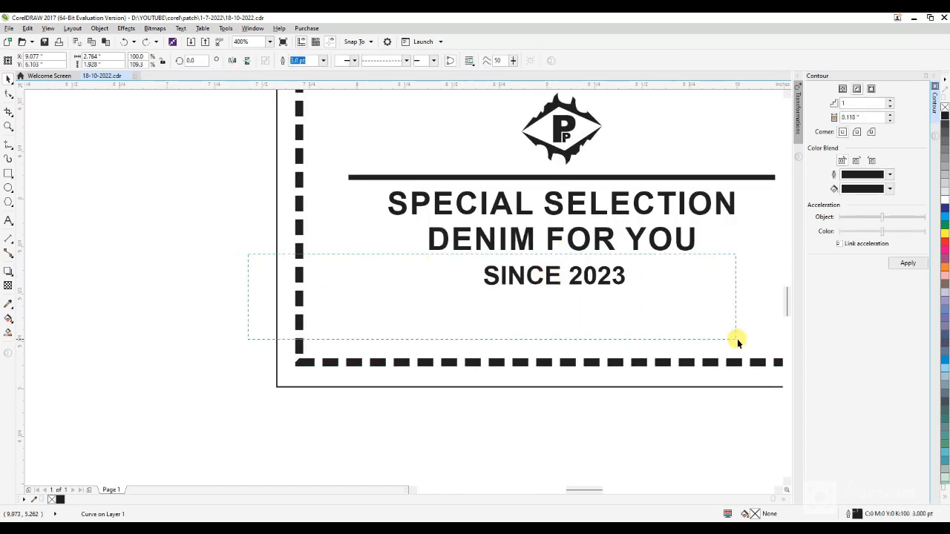
pyautogui.moveTo(736, 338); pyautogui.dragTo(736, 339)
pyautogui.moveTo(551, 272); pyautogui.dragTo(556, 279)
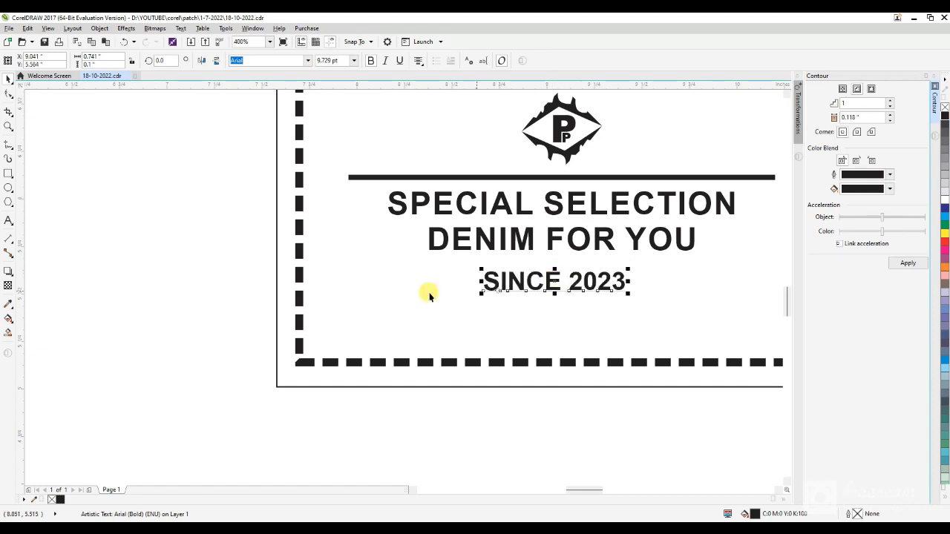
# - Place a copy of the horizontal line straight below the original, at the height of DENIM FOR YOU
pyautogui.click(237, 286)
pyautogui.moveTo(373, 180); pyautogui.dragTo(388, 244)
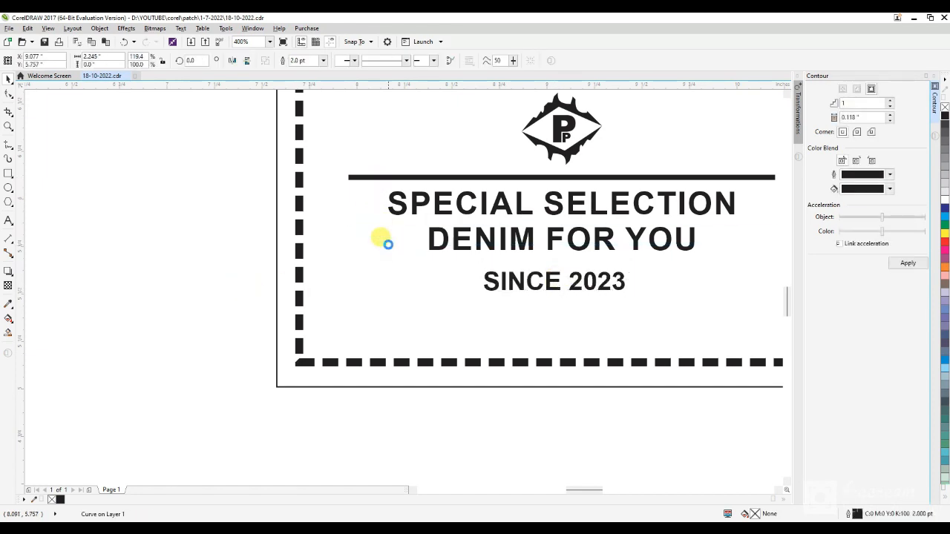
pyautogui.keyDown('shift'); pyautogui.click(501, 282); pyautogui.keyUp('shift')
pyautogui.press('e')
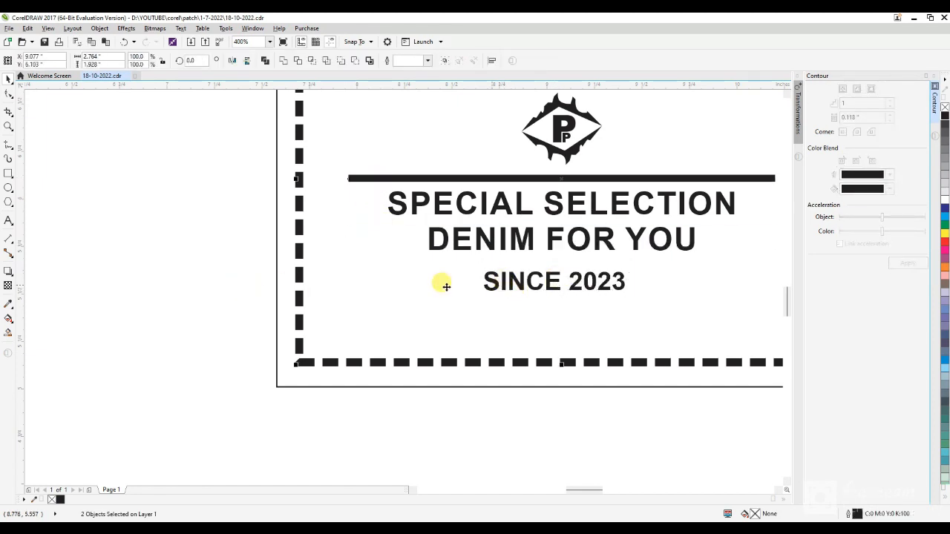
pyautogui.hotkey('ctrl', 'z')
# - Align the copied horizontal line with the vertical middle of the SINCE 2023 text
pyautogui.click(352, 245)
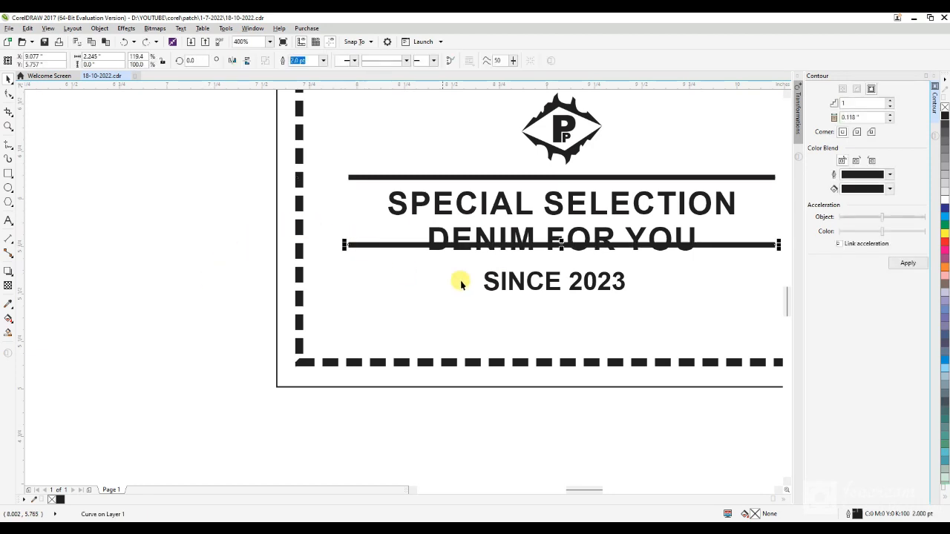
pyautogui.keyDown('shift'); pyautogui.click(491, 281); pyautogui.keyUp('shift')
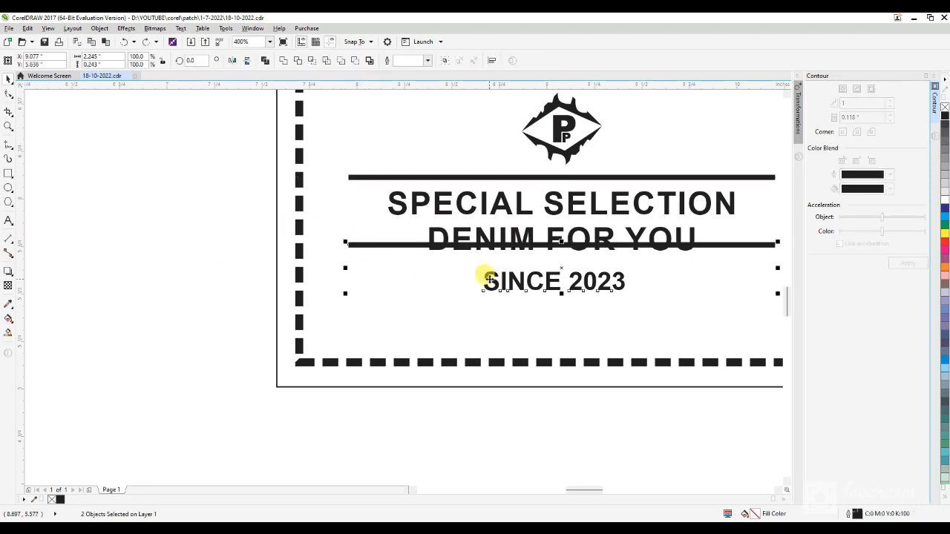
pyautogui.press('e')
pyautogui.press('Escape')
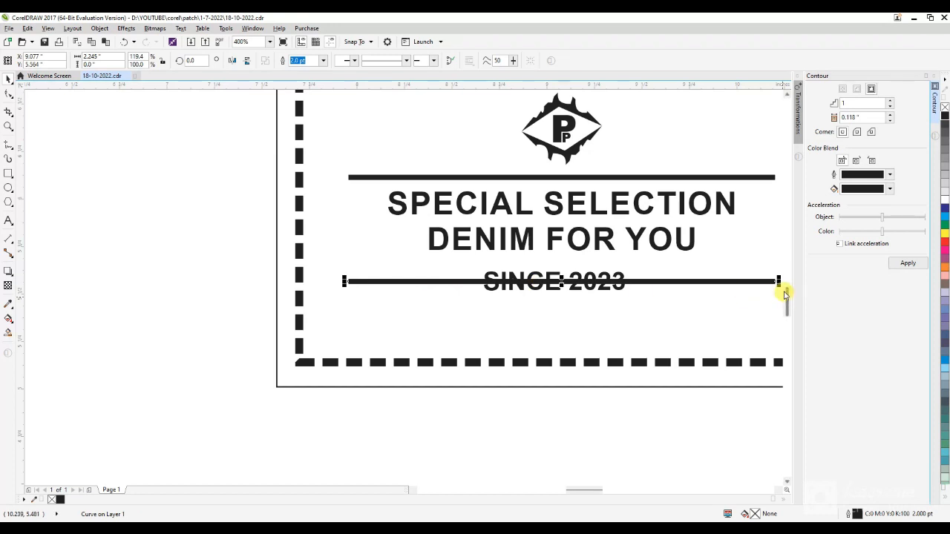
# - Shorten the copied line to about 0.675 inches beside SINCE 2023 and duplicate it on the opposite side, right-aligned with the upper line
pyautogui.moveTo(777, 280); pyautogui.dragTo(482, 292)
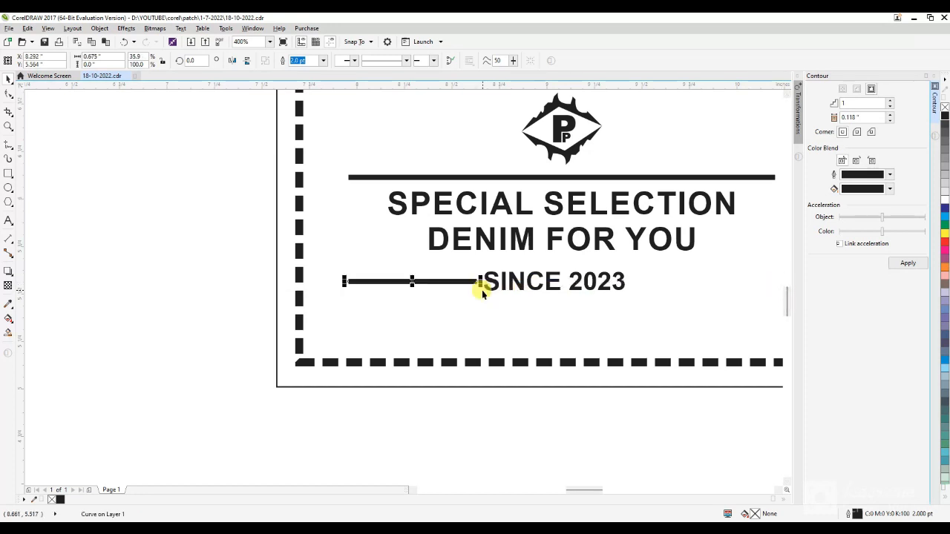
pyautogui.keyDown('shift'); pyautogui.click(465, 178); pyautogui.keyUp('shift')
pyautogui.press('r')
pyautogui.click(165, 256)
# - Centre the SINCE 2023 text horizontally on the long line above the slogan
pyautogui.click(496, 283)
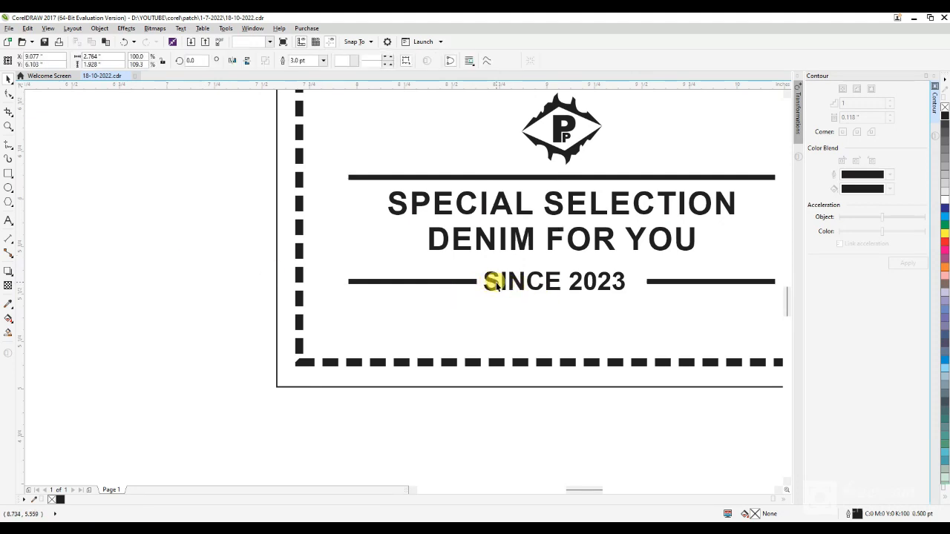
pyautogui.click(492, 279)
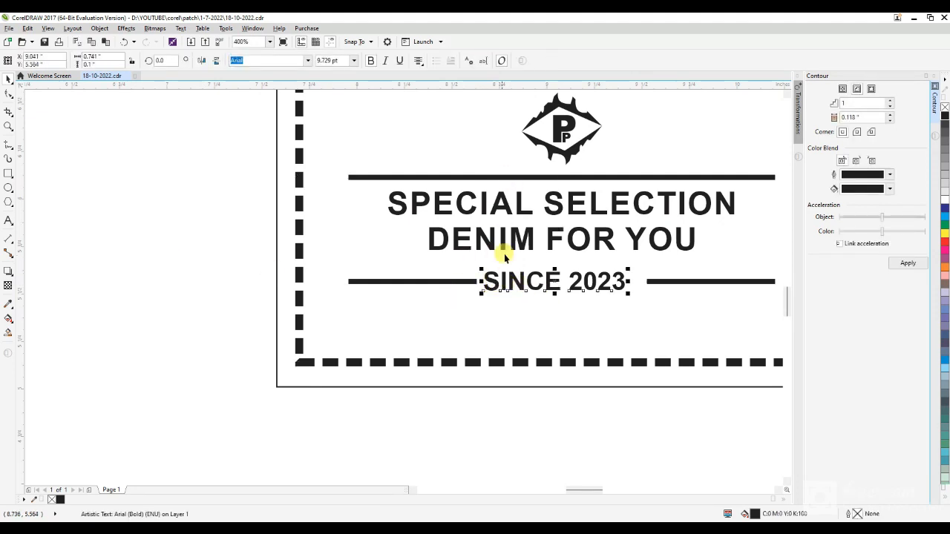
pyautogui.keyDown('shift'); pyautogui.click(513, 177); pyautogui.keyUp('shift')
pyautogui.press('c')
pyautogui.click(220, 250)
pyautogui.scroll(-1, 474, 250)
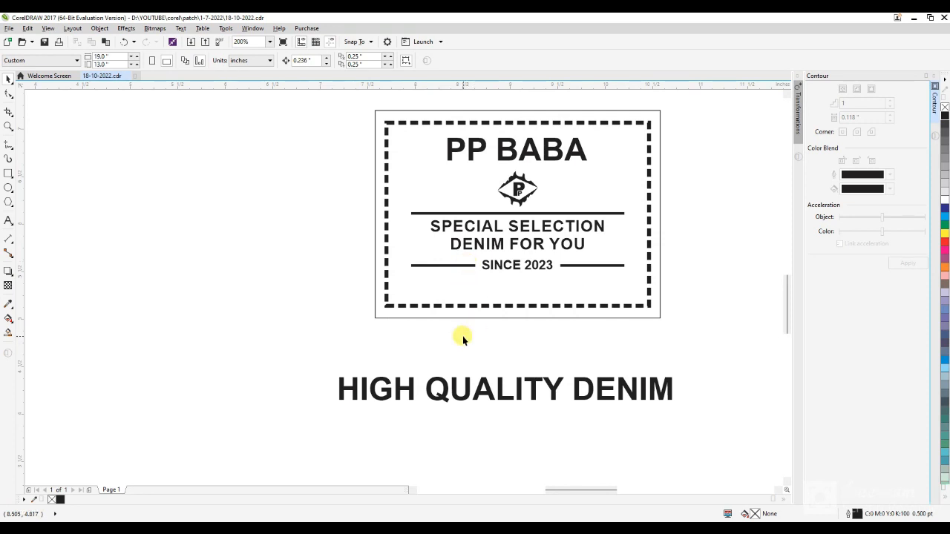
# - Shift the two short lines slightly inward, closer to the SINCE 2023 text
pyautogui.scroll(1, 474, 268)
pyautogui.click(469, 262)
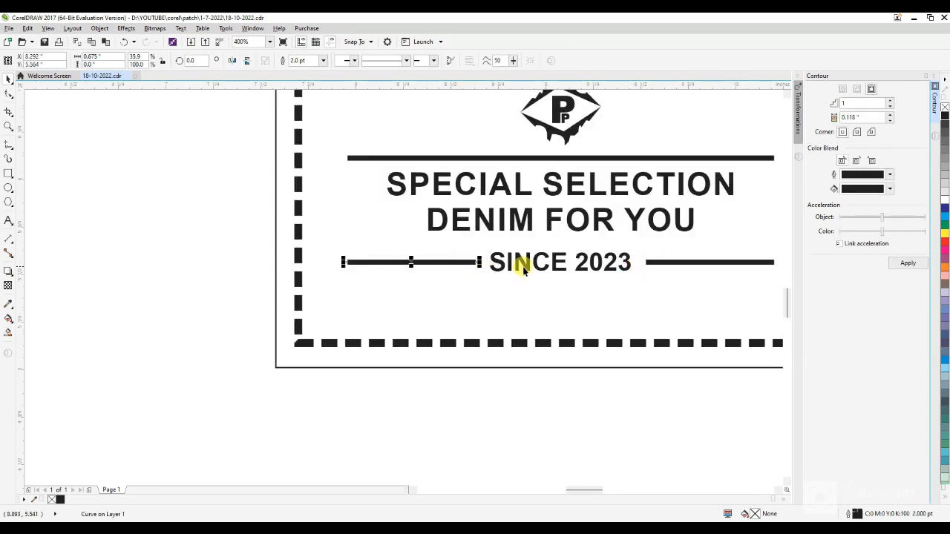
pyautogui.scroll(1, 485, 265)
pyautogui.moveTo(443, 258); pyautogui.dragTo(452, 258)
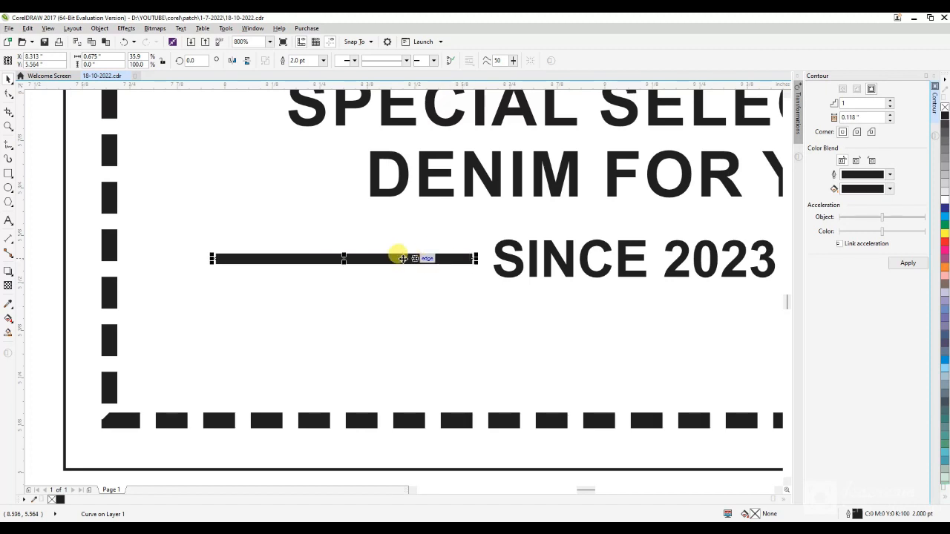
pyautogui.scroll(-1, 597, 259)
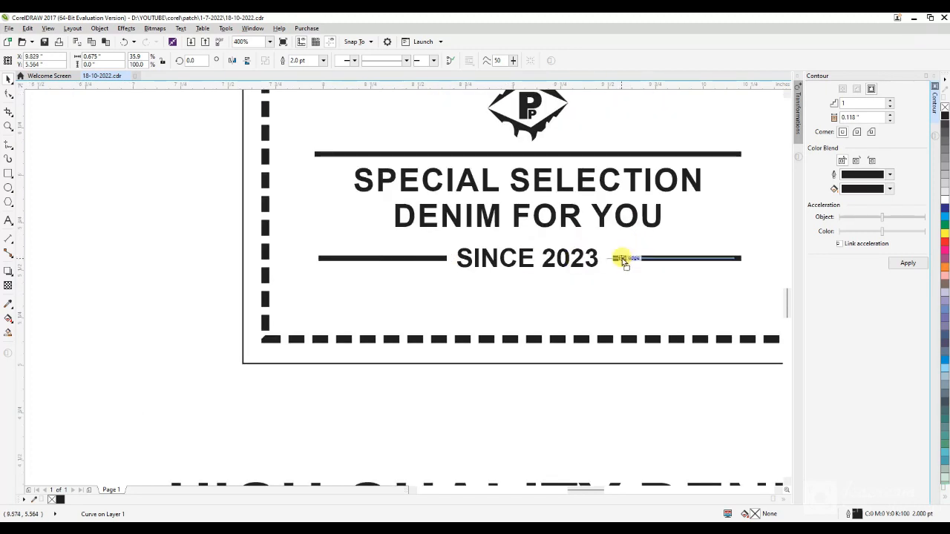
# - Set the outline width of both short lines beside SINCE 2023 to 1.5 pt
pyautogui.keyDown('shift'); pyautogui.click(623, 258); pyautogui.keyUp('shift')
pyautogui.press('F12')
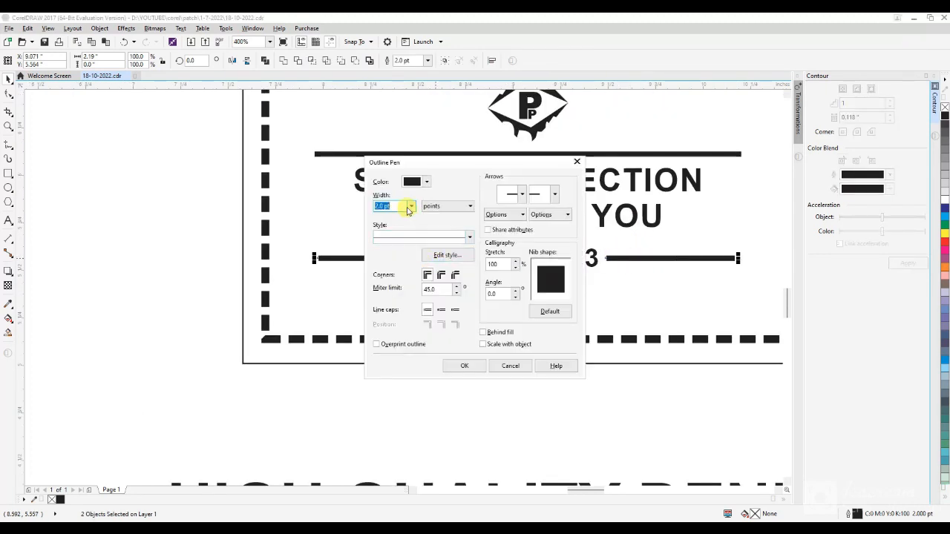
pyautogui.write('1.')
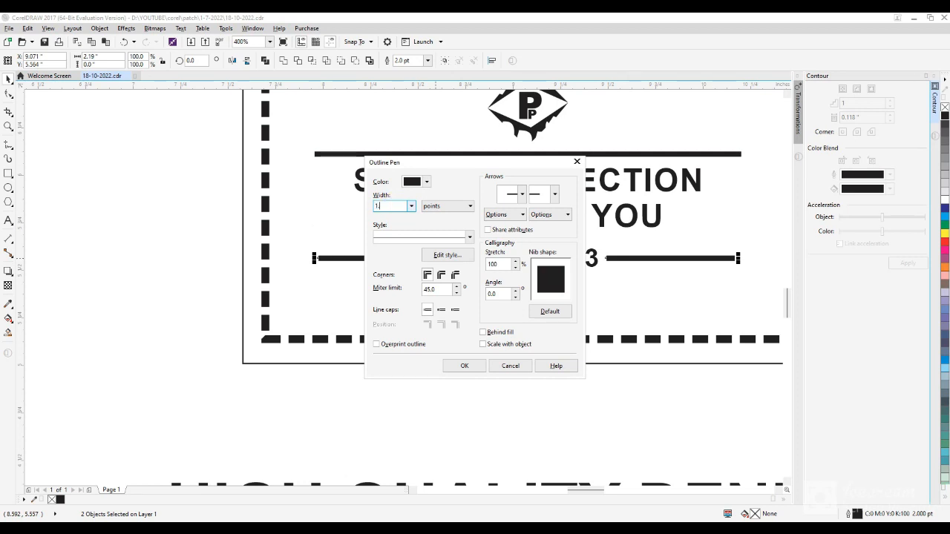
pyautogui.write('5')
pyautogui.press('Return')
pyautogui.click(151, 300)
# - Scale the HIGH QUALITY DENIM text to about 12.9 pt and place it under SINCE 2023, centred horizontally in the label
pyautogui.scroll(-1, 518, 189)
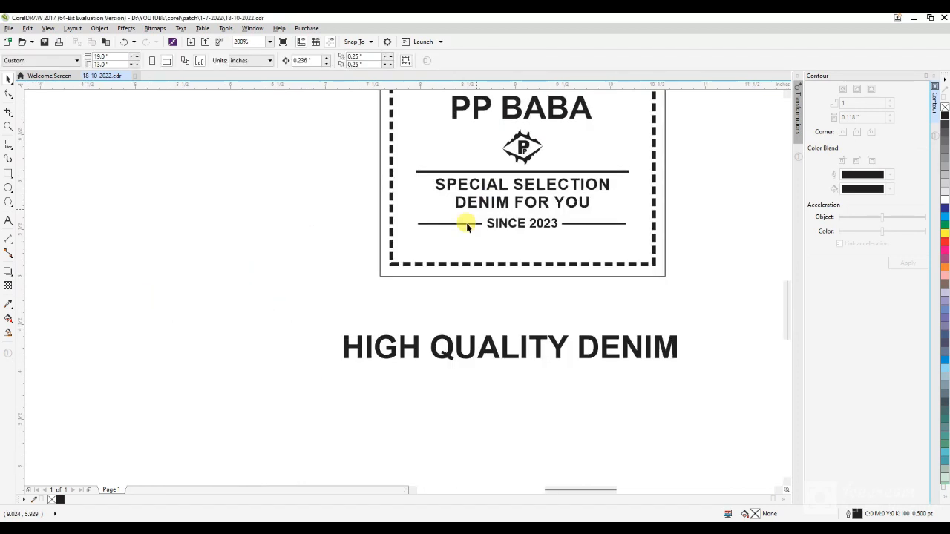
pyautogui.click(509, 361)
pyautogui.moveTo(676, 362); pyautogui.dragTo(577, 354)
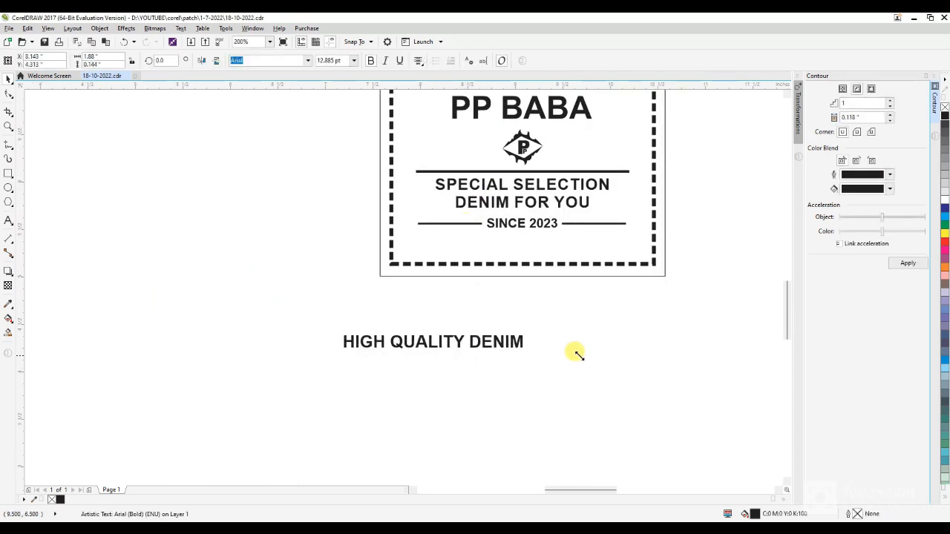
pyautogui.moveTo(484, 344); pyautogui.dragTo(564, 242)
pyautogui.keyDown('shift'); pyautogui.click(557, 263); pyautogui.keyUp('shift')
pyautogui.press('c')
pyautogui.click(592, 320)
# - Move the HIGH QUALITY DENIM text slightly down, away from SINCE 2023
pyautogui.scroll(1, 537, 241)
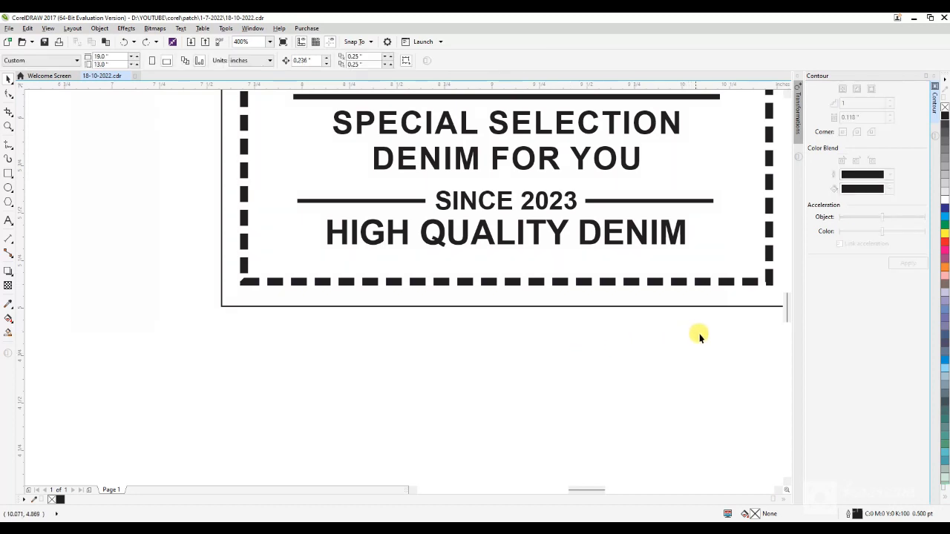
pyautogui.moveTo(735, 338); pyautogui.dragTo(272, 204)
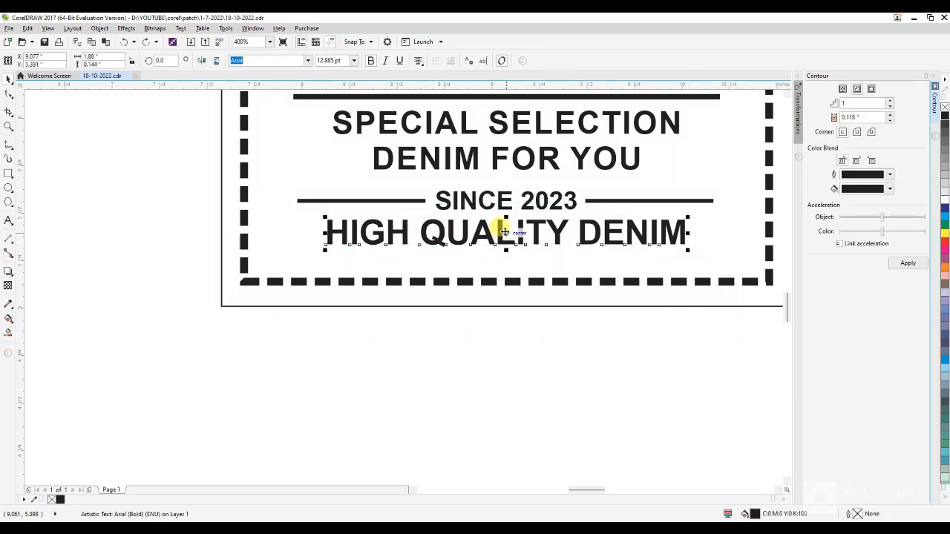
pyautogui.moveTo(505, 232); pyautogui.dragTo(507, 239)
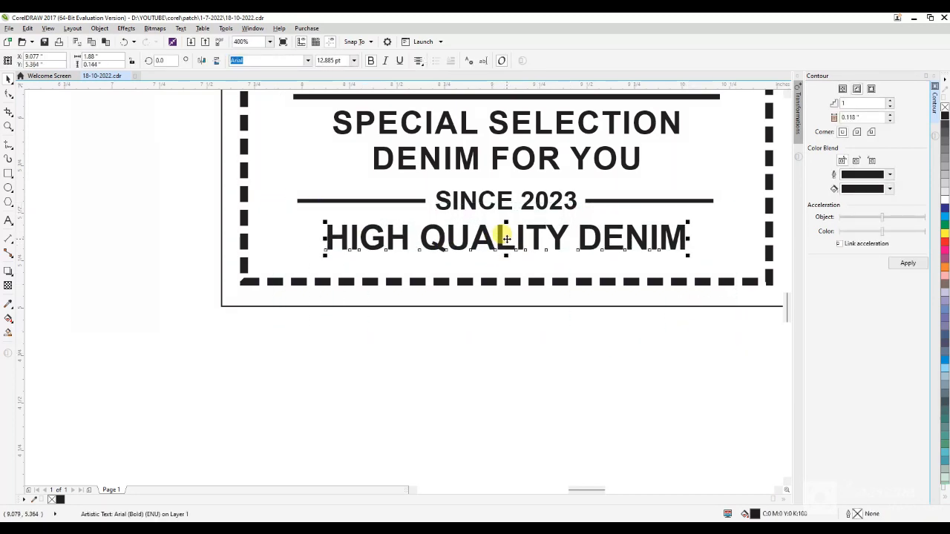
pyautogui.scroll(-2, 502, 269)
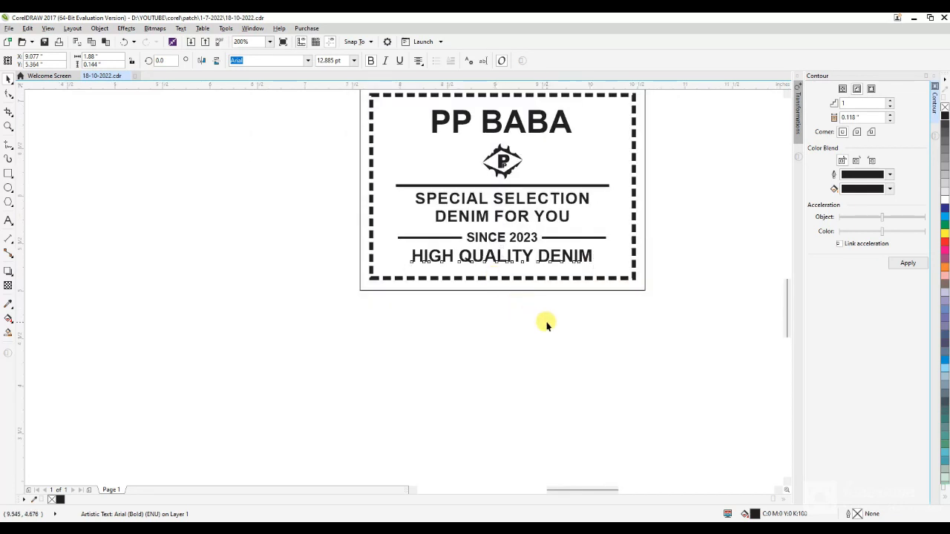
# - Fill the third label's outer rectangle with orange C0 M60 Y80 K0 and bring its texts, logo and lines to the front
pyautogui.click(546, 324)
pyautogui.scroll(-2, 488, 269)
pyautogui.scroll(2, 494, 282)
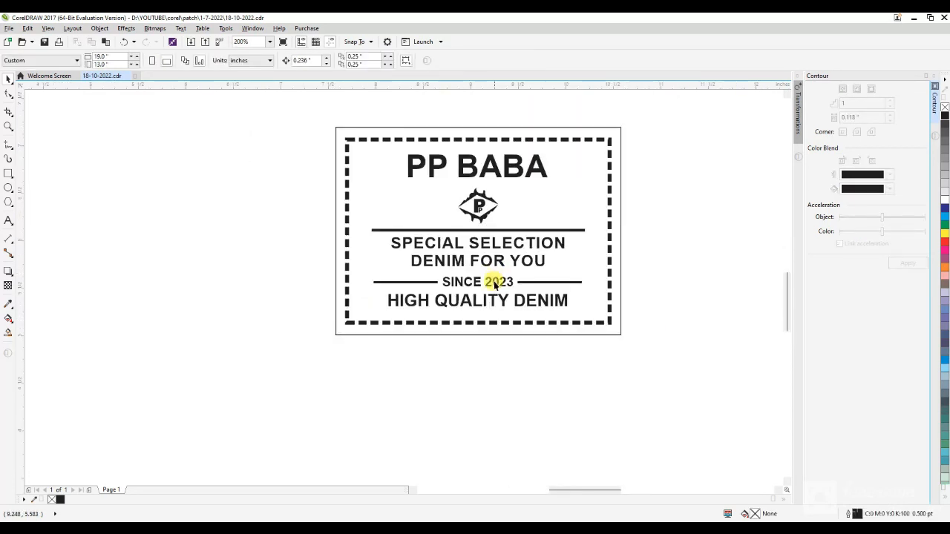
pyautogui.click(619, 326)
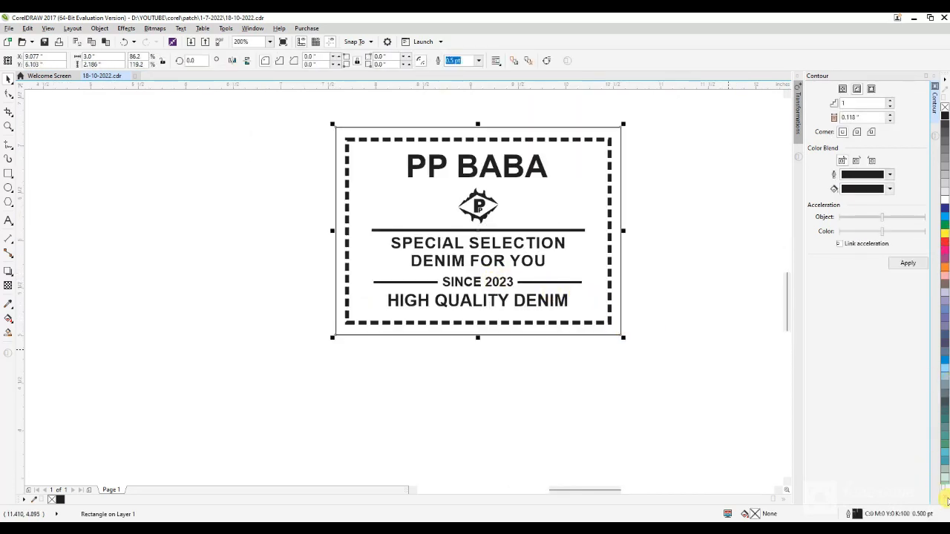
pyautogui.click(945, 499)
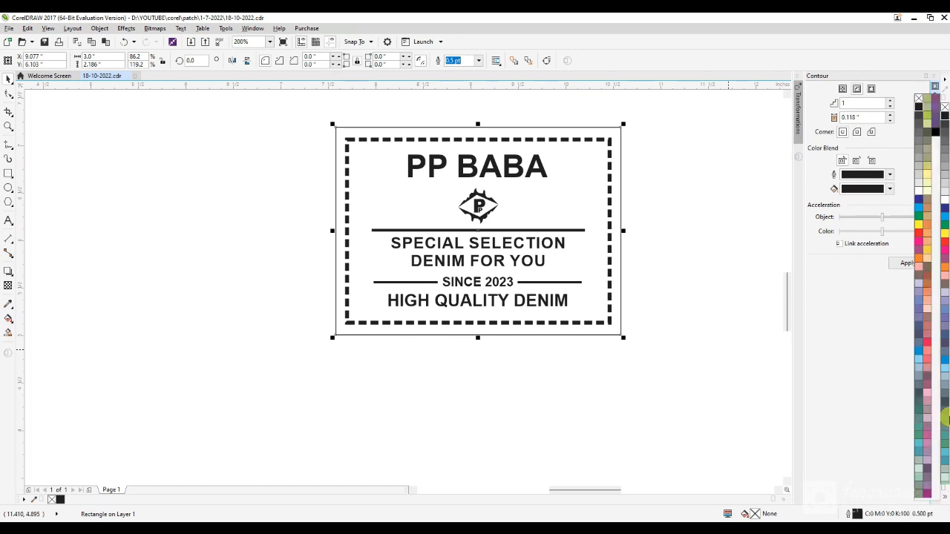
pyautogui.click(924, 222)
pyautogui.moveTo(709, 340); pyautogui.dragTo(354, 130)
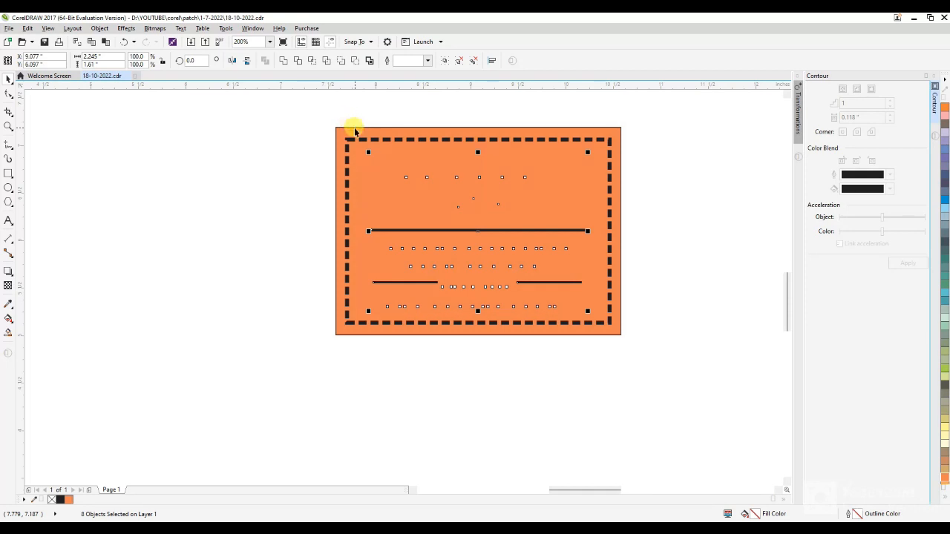
pyautogui.hotkey('shift', 'pageup')
# - Fill the third label's outer rectangle with dark brown C0 M20 Y40 K60
pyautogui.click(343, 135)
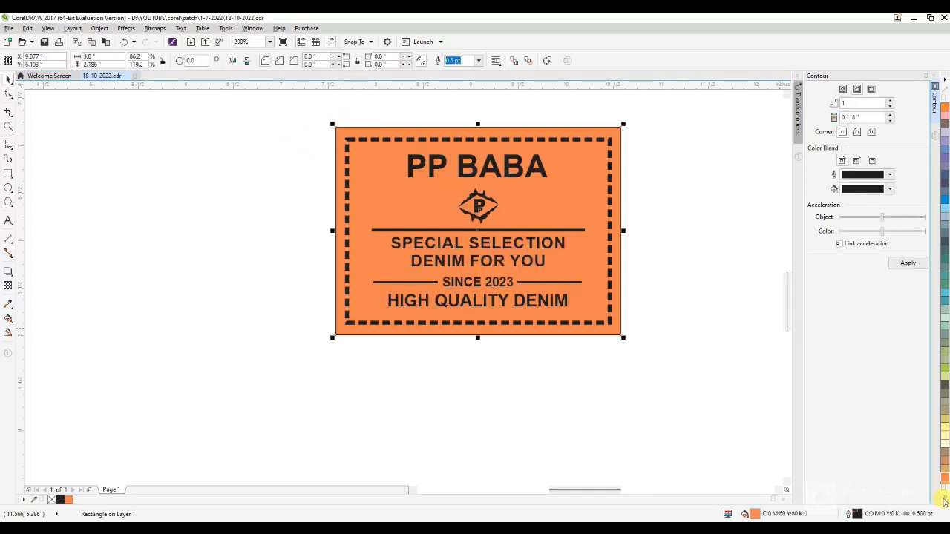
pyautogui.click(944, 501)
pyautogui.click(926, 276)
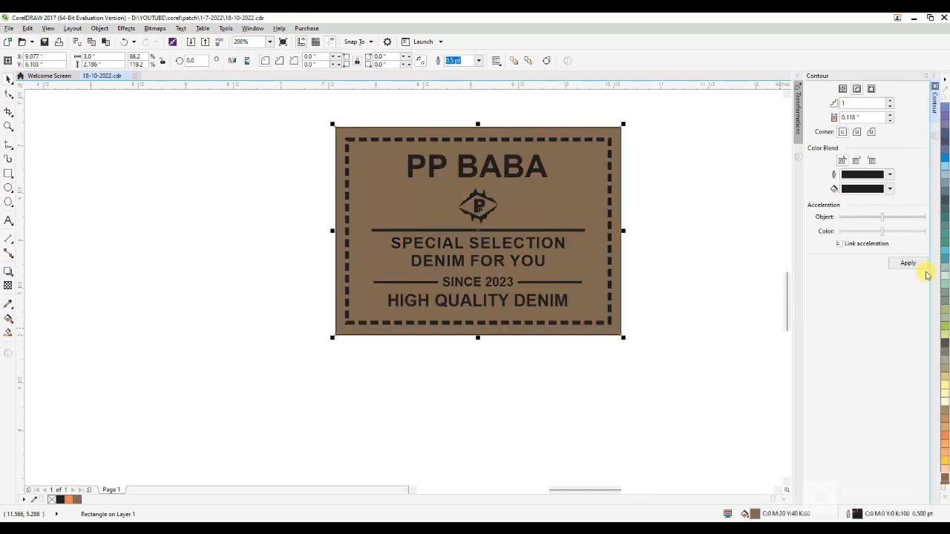
pyautogui.click(672, 354)
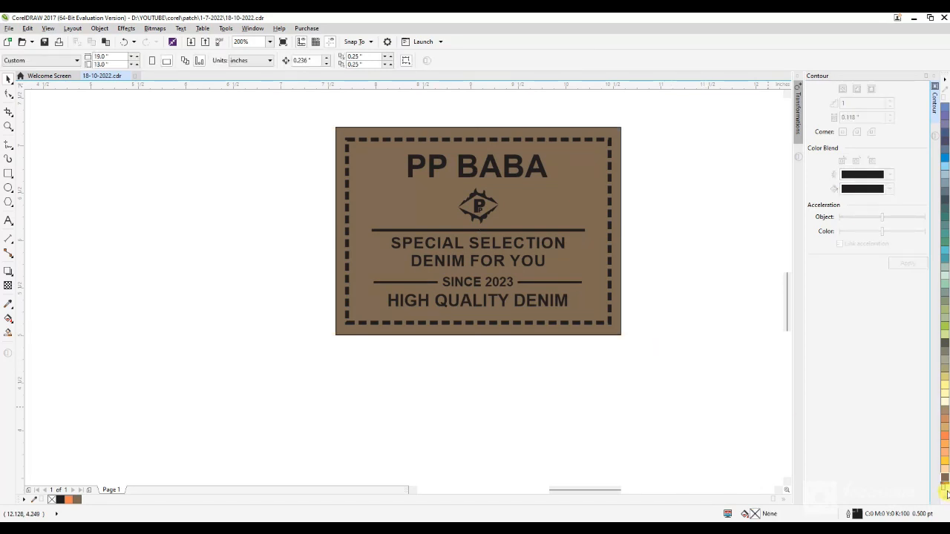
# - Fill the third label's outer rectangle with reddish brown C0 M60 Y60 K40
pyautogui.click(619, 334)
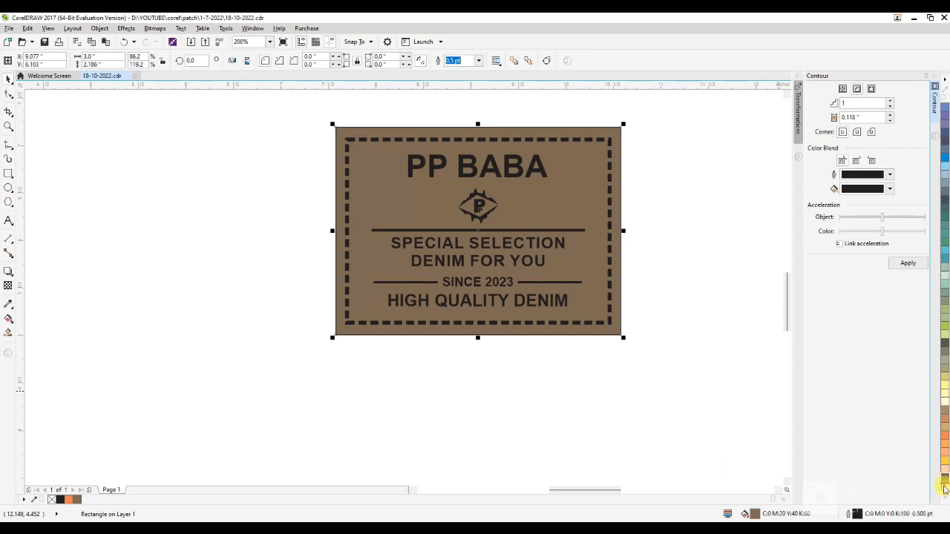
pyautogui.click(943, 478)
pyautogui.click(625, 339)
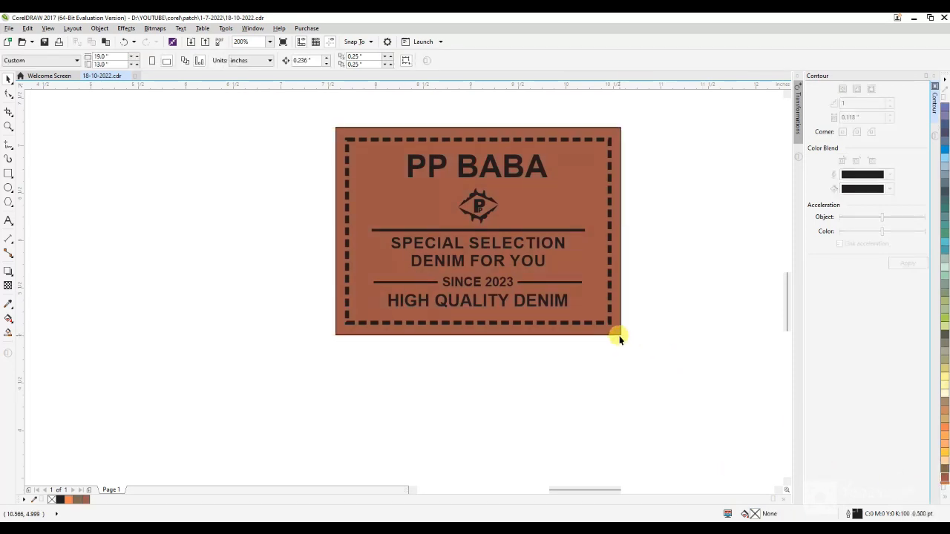
# - Try a darker red-brown fill of C29 M91 Y100 K36 on the third label's outer rectangle and undo it
pyautogui.click(619, 335)
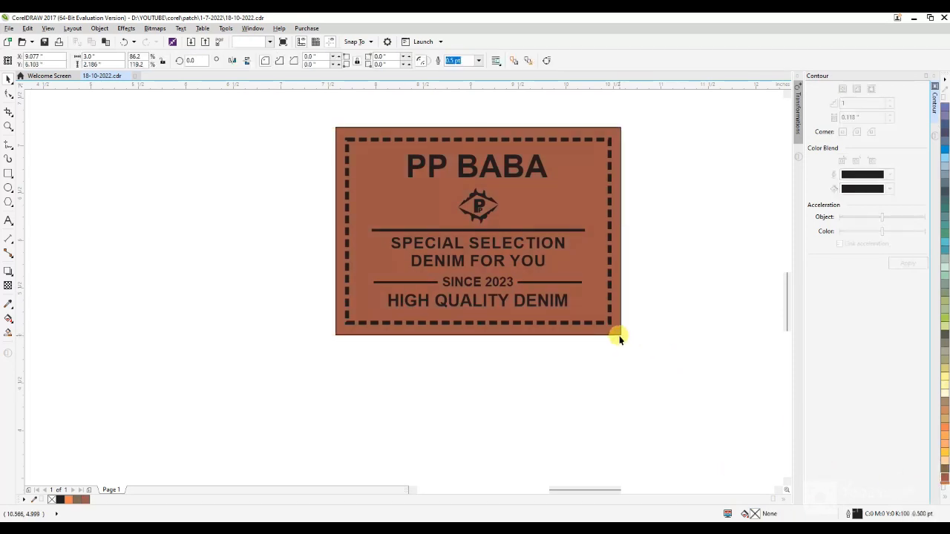
pyautogui.doubleClick(754, 512)
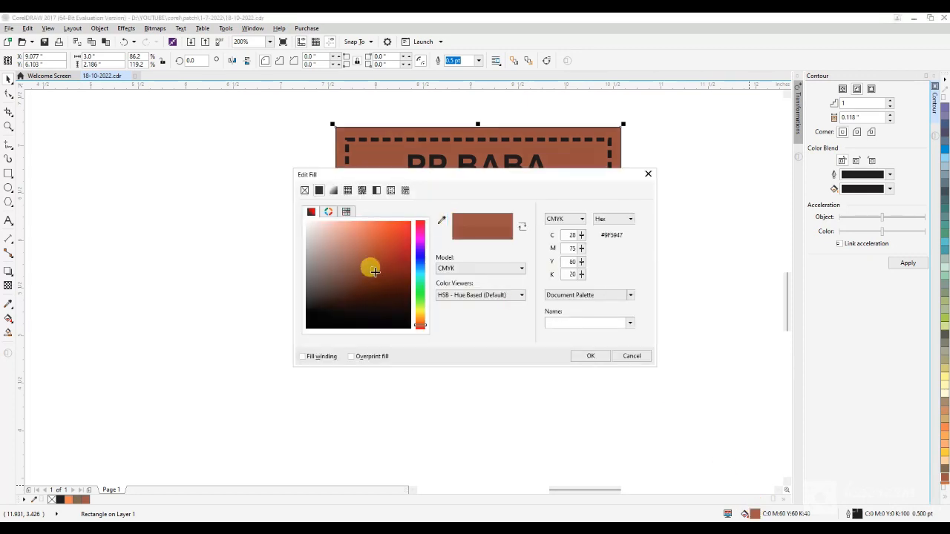
pyautogui.moveTo(374, 271); pyautogui.dragTo(381, 273)
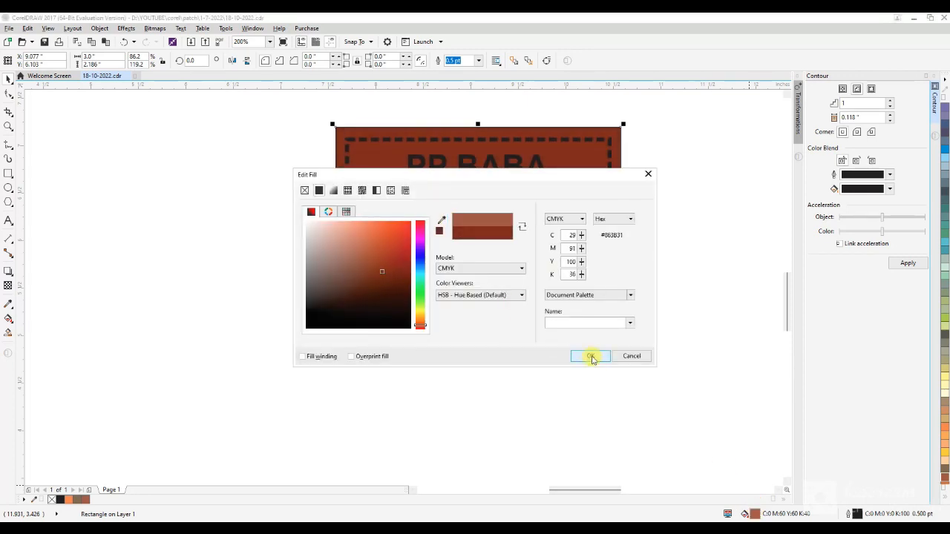
pyautogui.click(591, 357)
pyautogui.click(589, 384)
pyautogui.scroll(-2, 455, 361)
pyautogui.scroll(2, 502, 286)
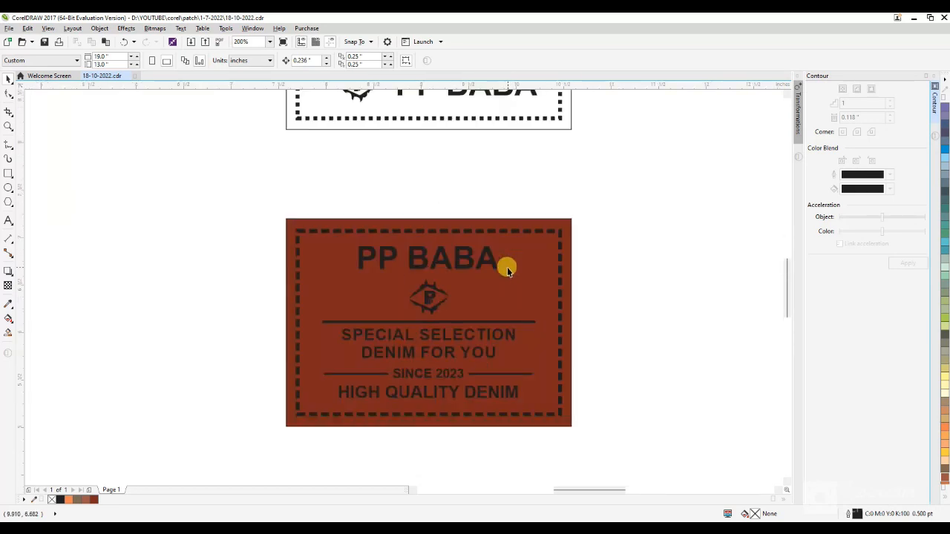
pyautogui.hotkey('ctrl', 'z')
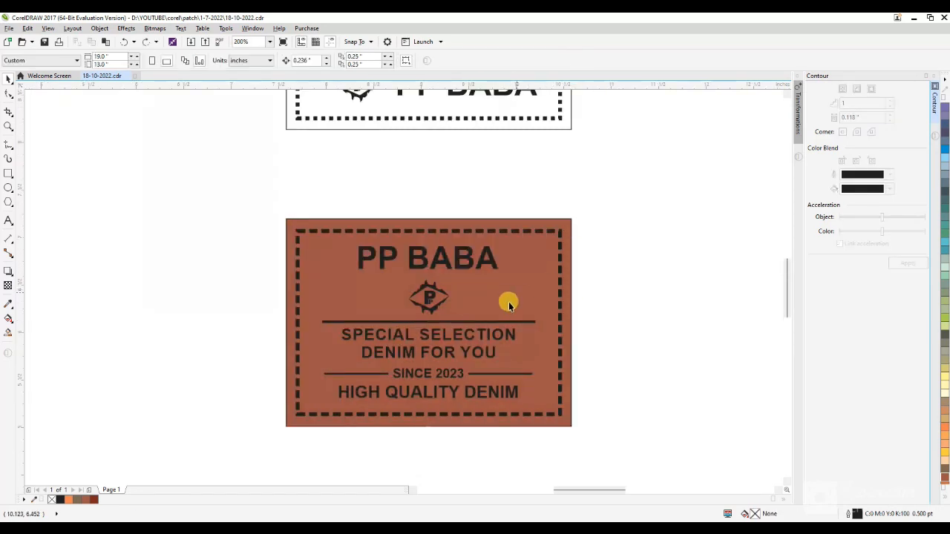
# - Fill the outer rectangle of the second label, the one with EST 2023 JEANS DENIM, with dark brown
pyautogui.scroll(-1, 509, 306)
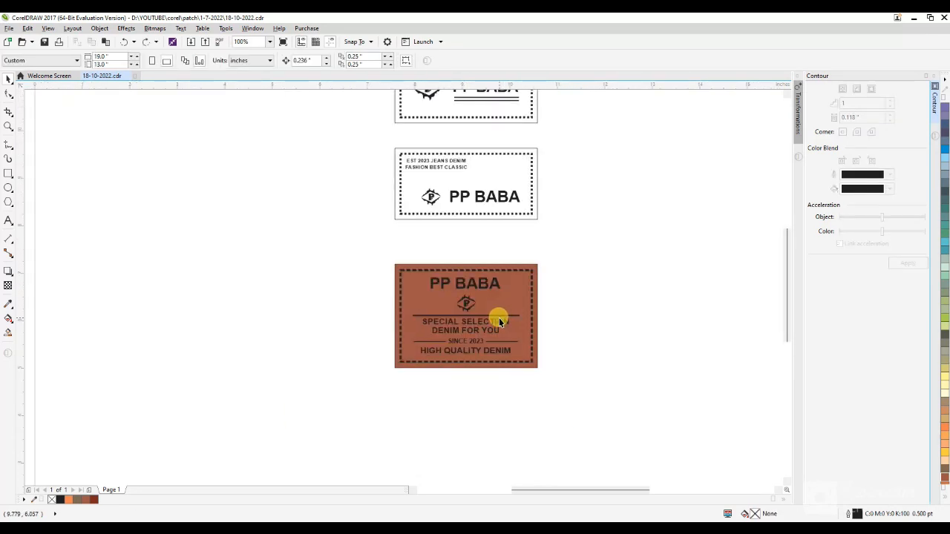
pyautogui.scroll(-1, 496, 301)
pyautogui.scroll(1, 488, 309)
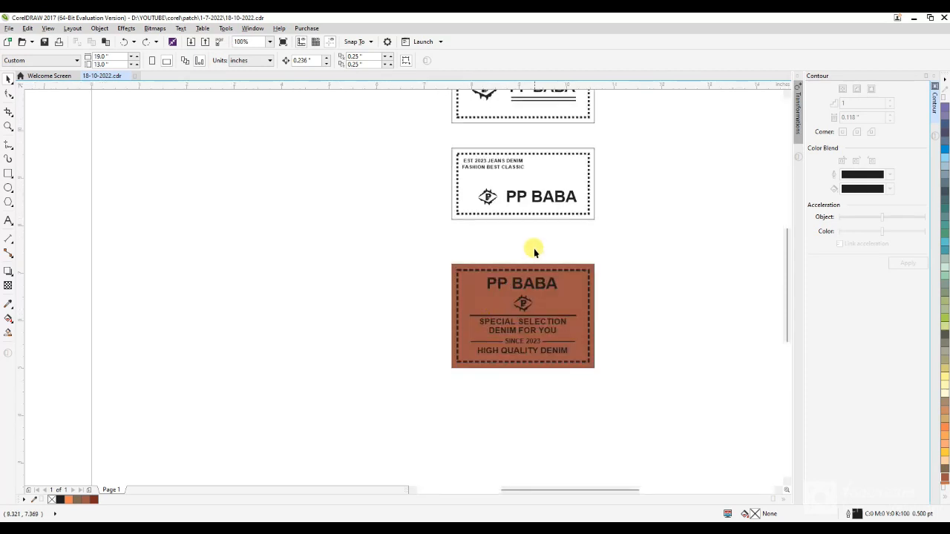
pyautogui.scroll(1, 539, 223)
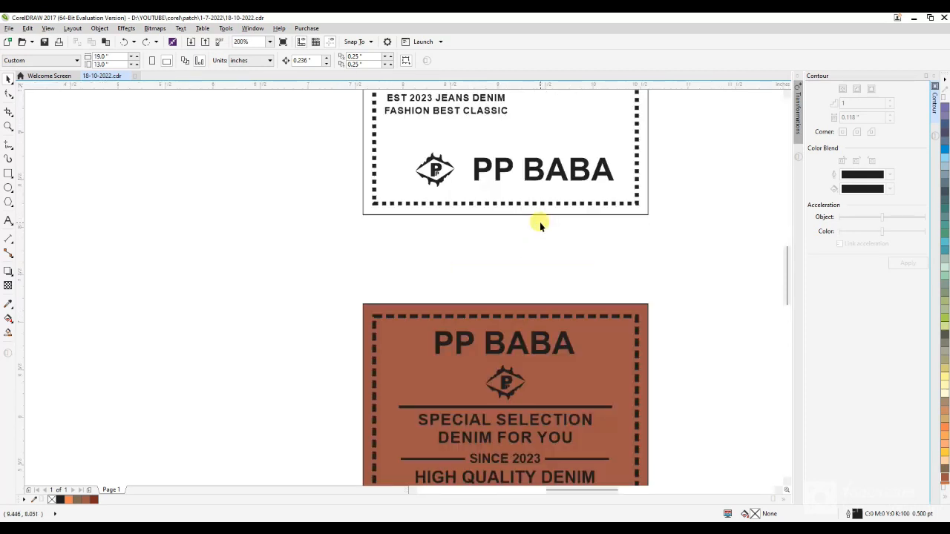
pyautogui.click(649, 214)
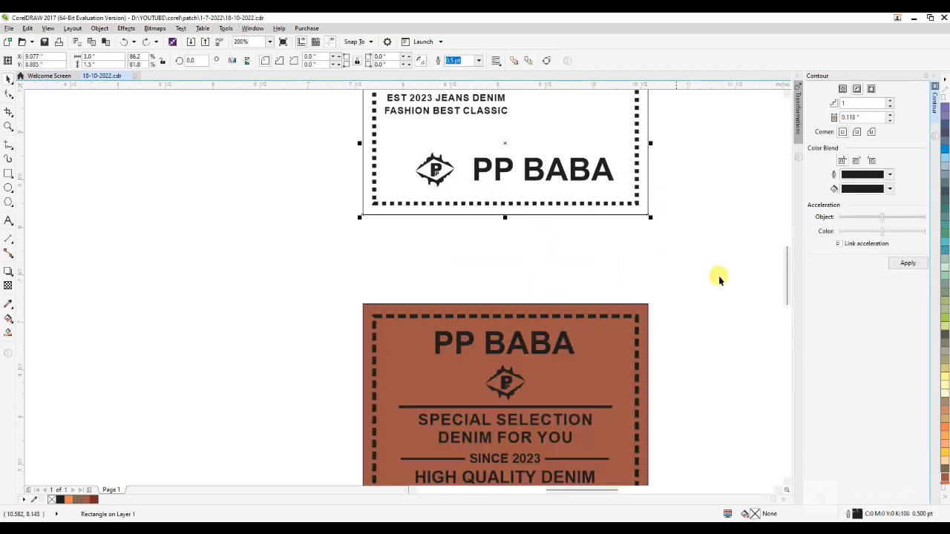
pyautogui.click(945, 472)
pyautogui.scroll(-1, 638, 278)
pyautogui.moveTo(618, 260); pyautogui.dragTo(455, 161)
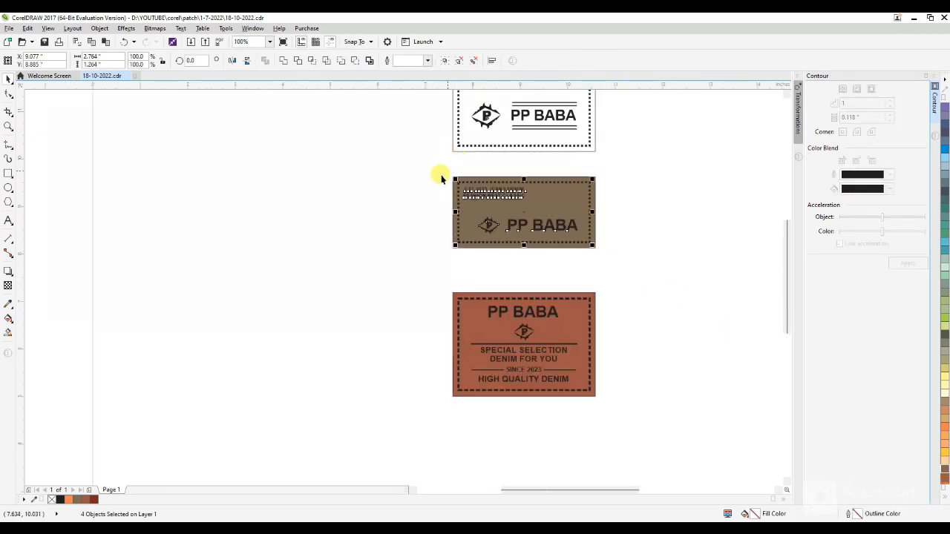
pyautogui.click(442, 177)
# - Try a peach C0 M20 Y40 K0 fill and a light orange C0 M40 Y80 K0 fill on the first label's outer rectangle
pyautogui.scroll(1, 521, 123)
pyautogui.click(520, 172)
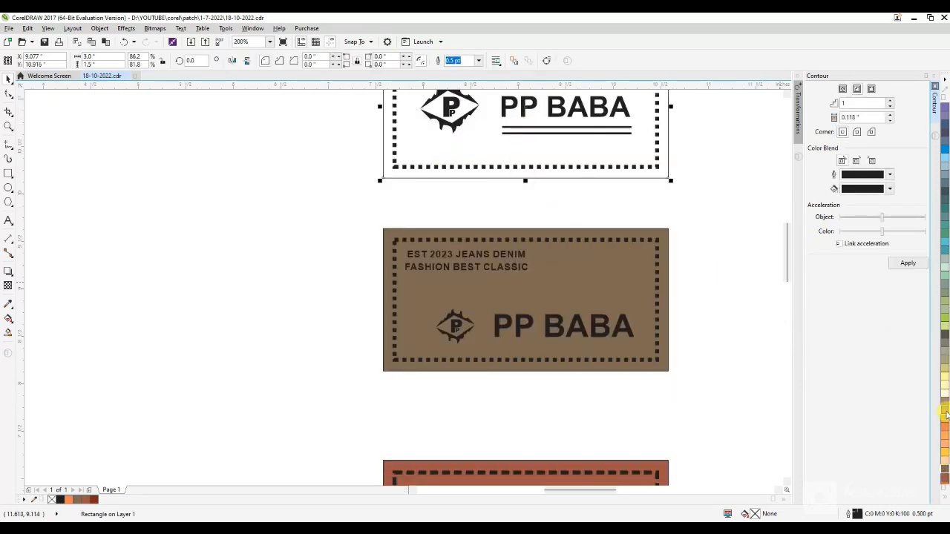
pyautogui.click(943, 463)
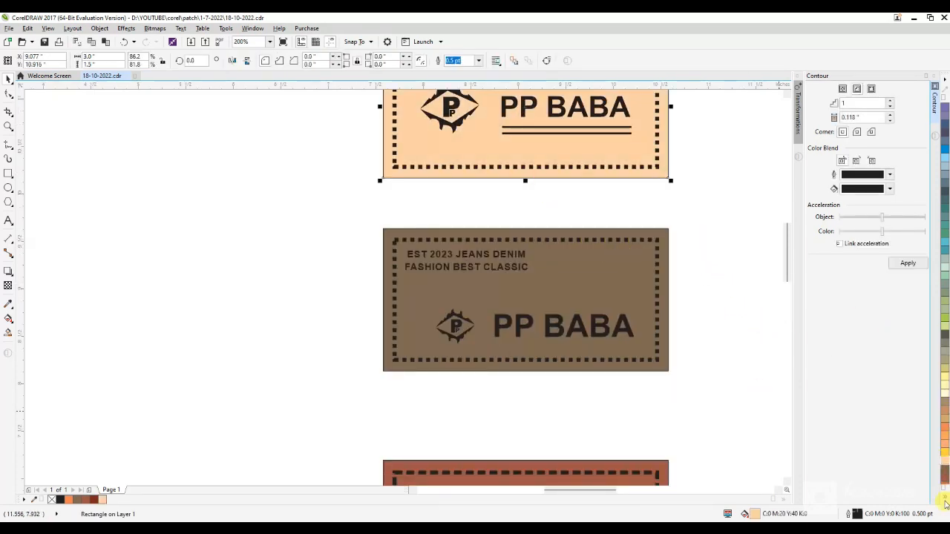
pyautogui.click(946, 503)
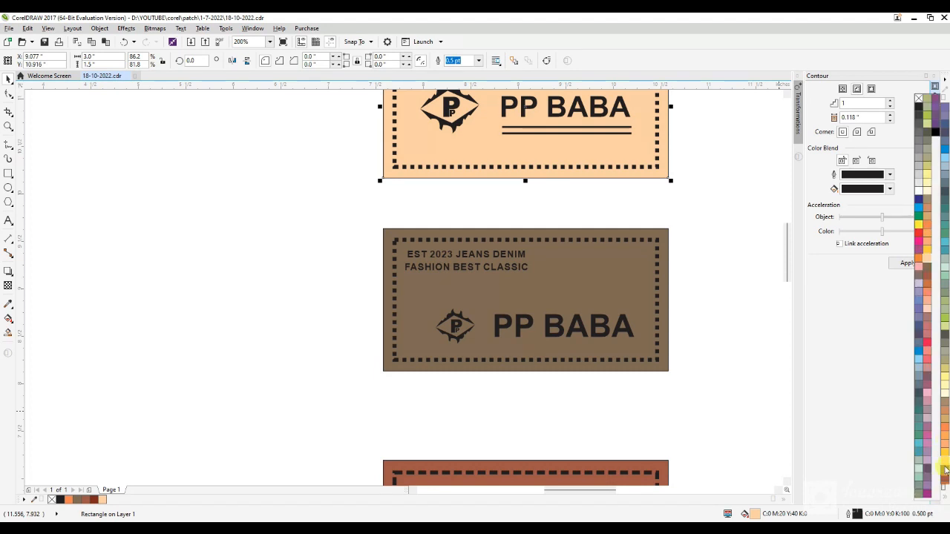
pyautogui.click(926, 236)
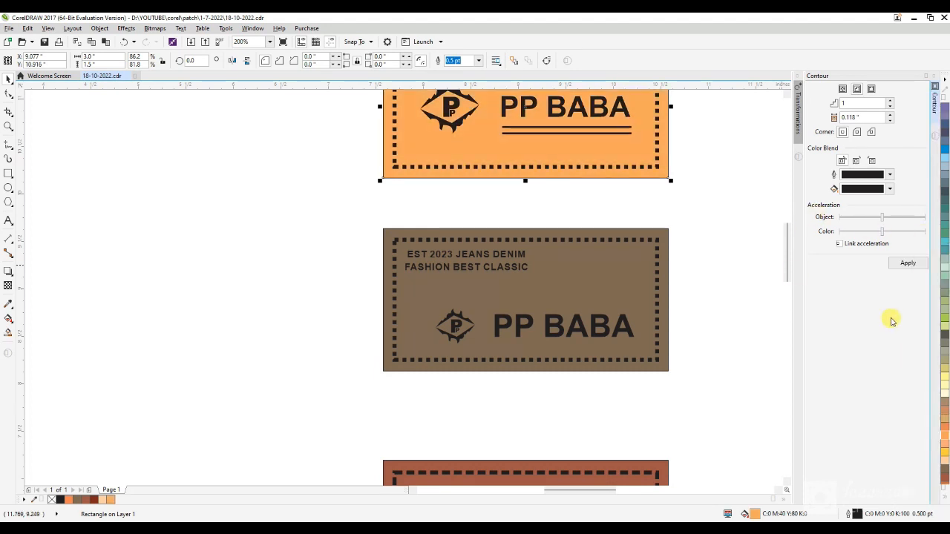
# - Set the first label's background fill to a warm brown, C32 M61 Y100 K19
pyautogui.click(944, 406)
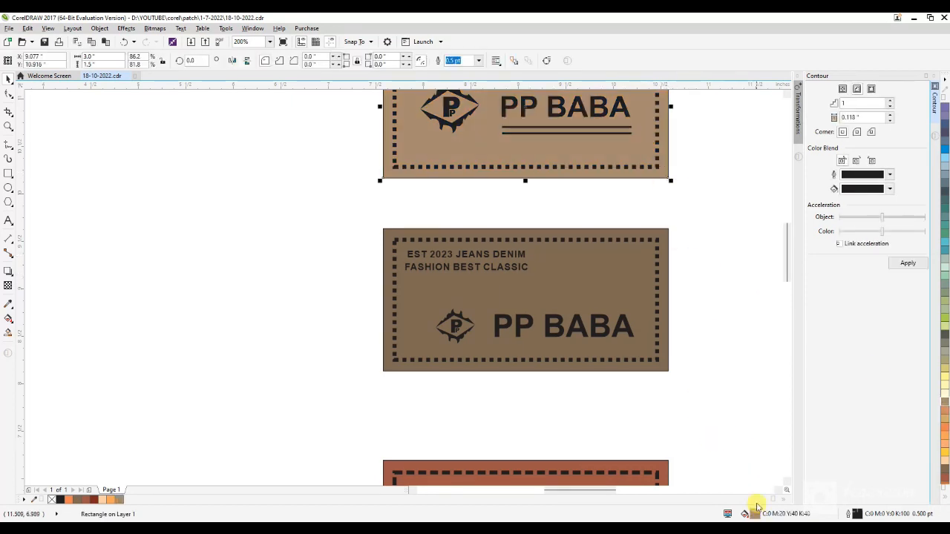
pyautogui.doubleClick(755, 513)
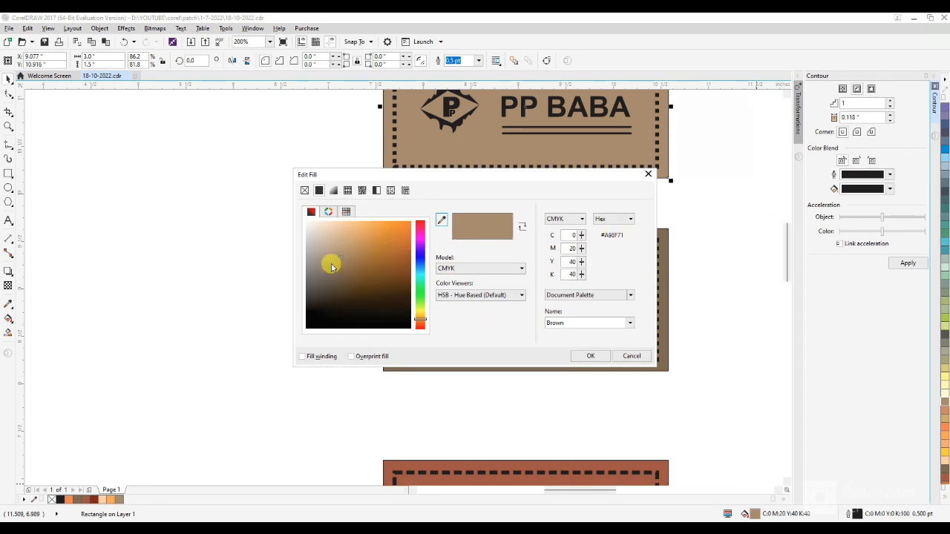
pyautogui.moveTo(350, 261)
pyautogui.mouseDown()
pyautogui.moveTo(373, 271)
pyautogui.moveTo(379, 263)
pyautogui.mouseUp()
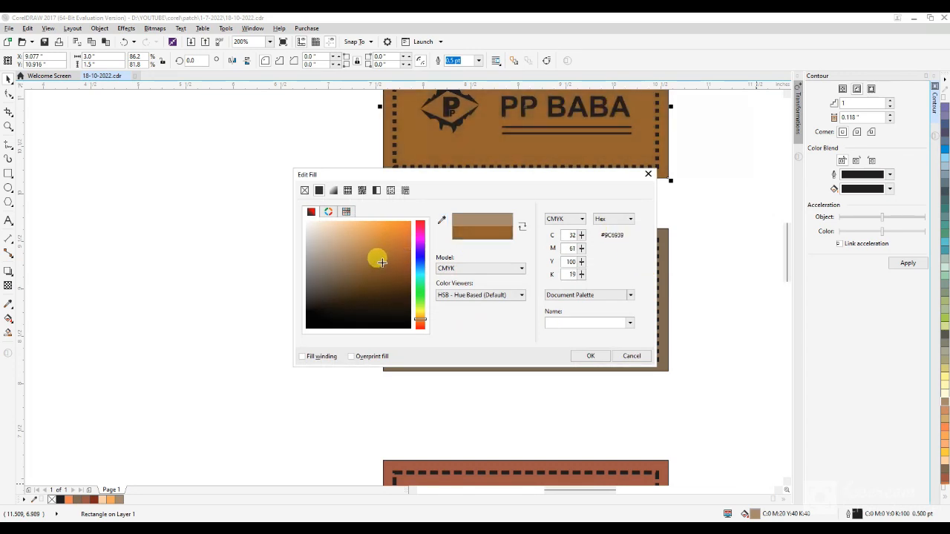
pyautogui.click(580, 359)
pyautogui.click(596, 387)
pyautogui.scroll(-2, 509, 322)
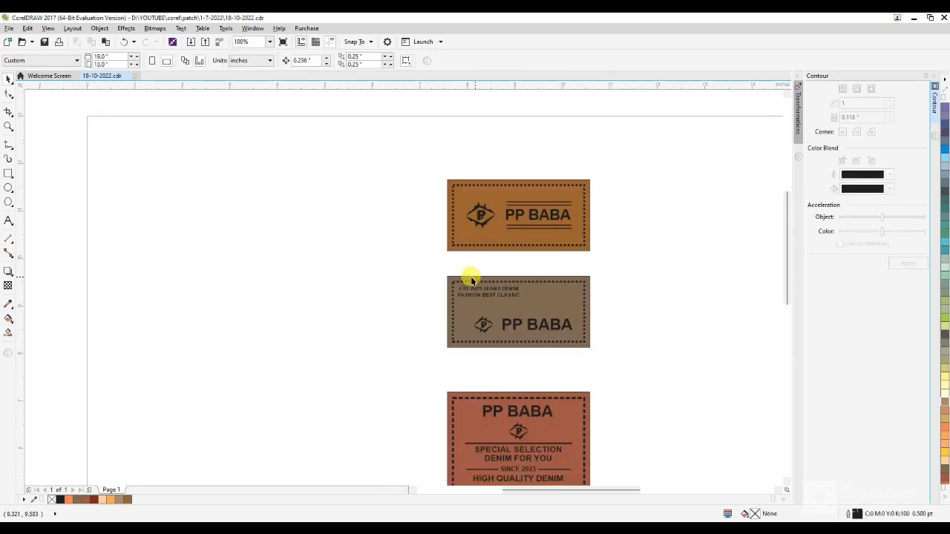
# - Move the whole third label straight up so it sits close beneath the second label
pyautogui.scroll(1, 382, 276)
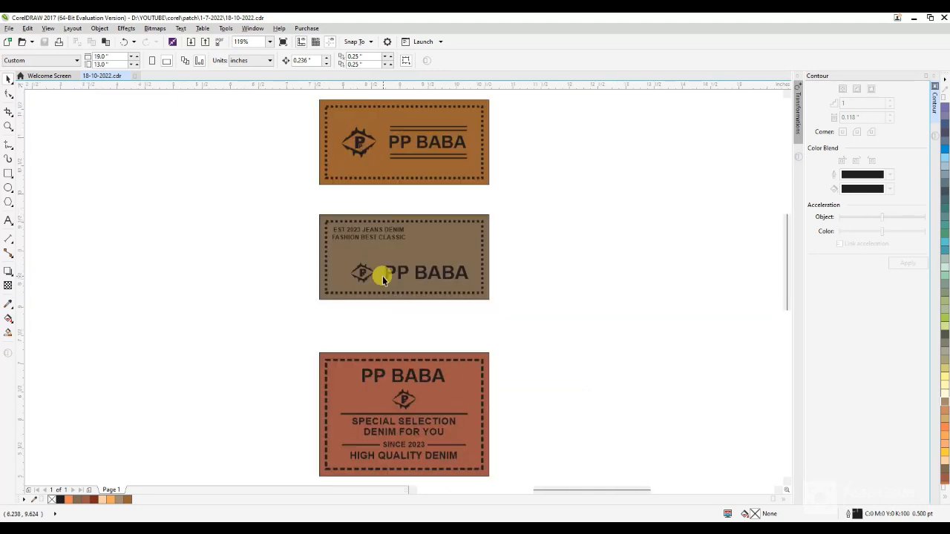
pyautogui.moveTo(298, 337); pyautogui.dragTo(523, 475)
pyautogui.moveTo(443, 427); pyautogui.dragTo(441, 394)
pyautogui.click(547, 392)
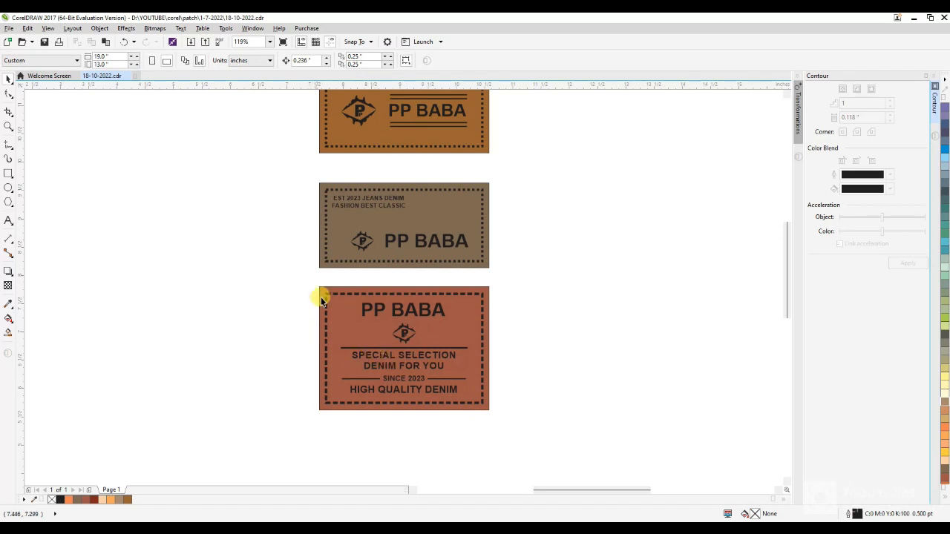
pyautogui.moveTo(312, 281); pyautogui.dragTo(557, 435)
pyautogui.click(569, 396)
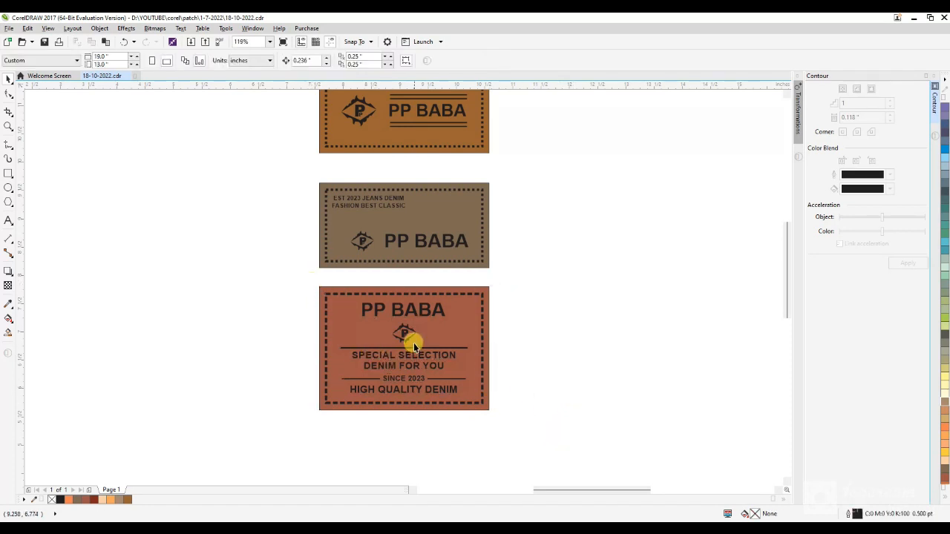
# - Move the whole first label down so it sits close above the second label
pyautogui.scroll(-2, 409, 310)
pyautogui.moveTo(335, 165); pyautogui.dragTo(470, 239)
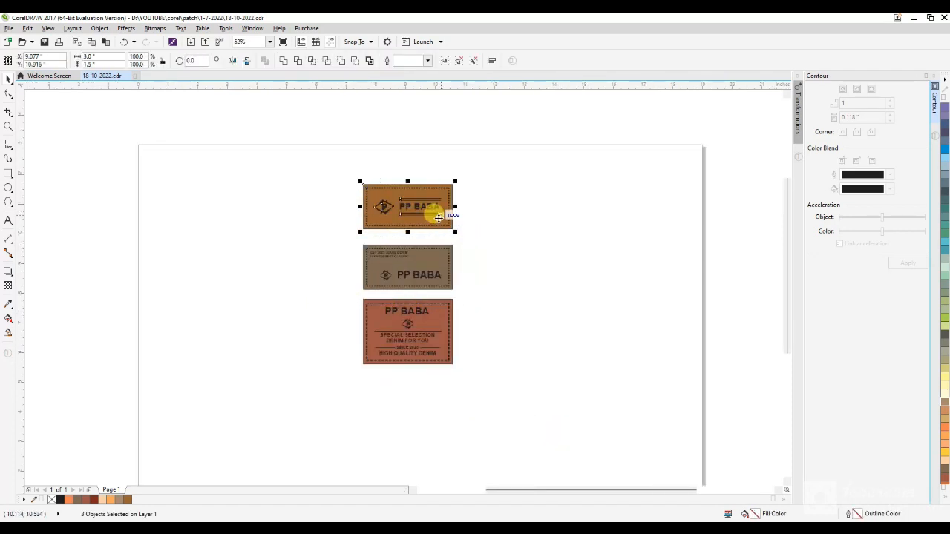
pyautogui.moveTo(435, 206); pyautogui.dragTo(441, 227)
pyautogui.click(479, 264)
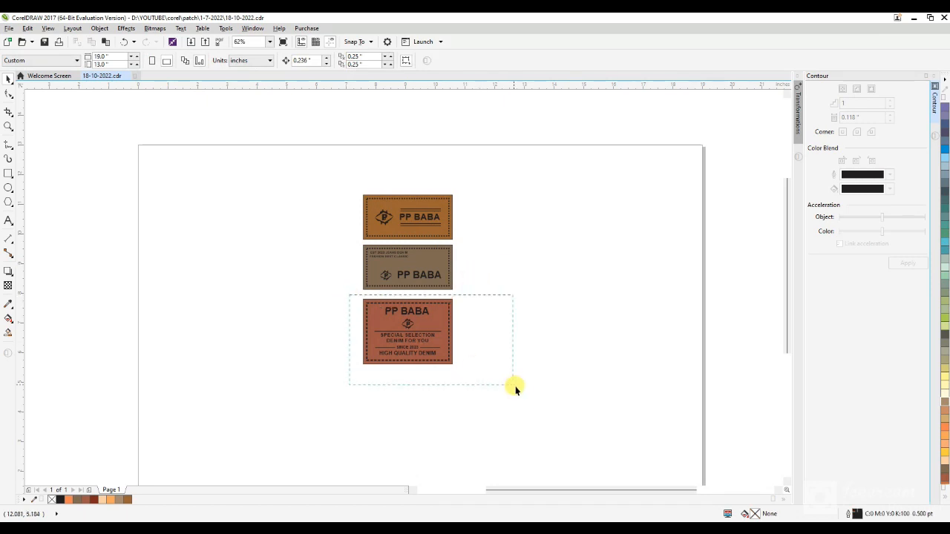
pyautogui.moveTo(515, 388); pyautogui.dragTo(515, 388)
pyautogui.scroll(2, 423, 333)
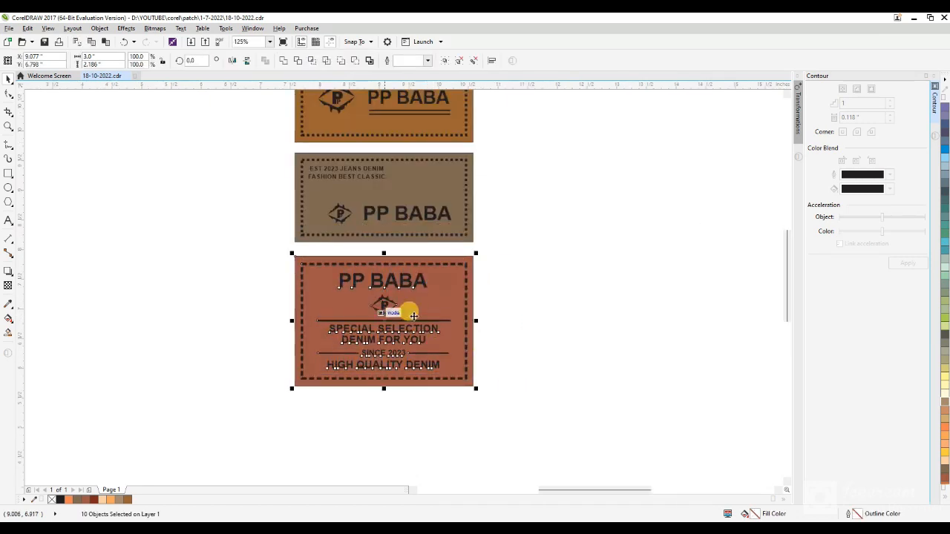
pyautogui.click(532, 318)
# - Move the first label to the right of the second label and group its objects
pyautogui.scroll(-2, 523, 318)
pyautogui.moveTo(382, 179); pyautogui.dragTo(509, 236)
pyautogui.moveTo(440, 212); pyautogui.dragTo(545, 267)
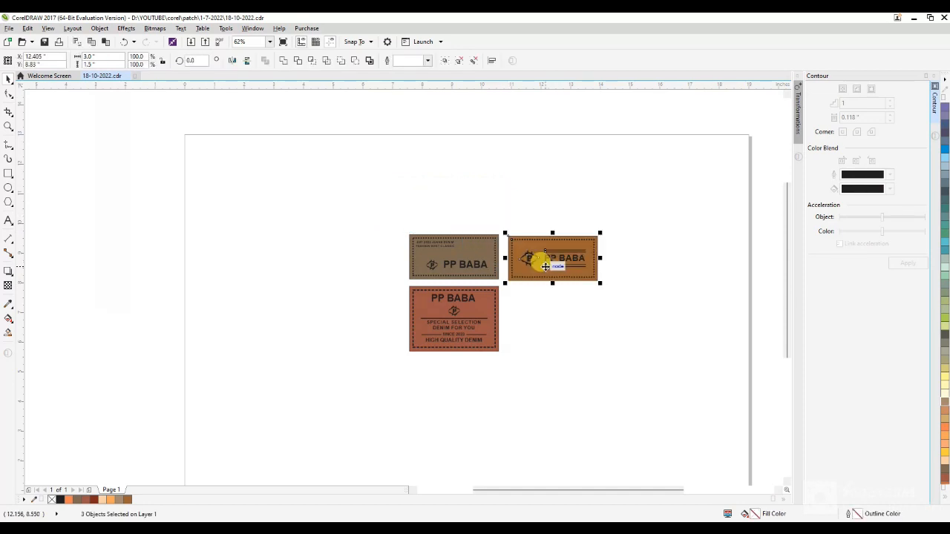
pyautogui.hotkey('ctrl', 'g')
# - Top-align the orange-brown label with the grey-brown label, and group the objects of the grey-brown and red labels separately
pyautogui.keyDown('shift'); pyautogui.click(498, 239); pyautogui.keyUp('shift')
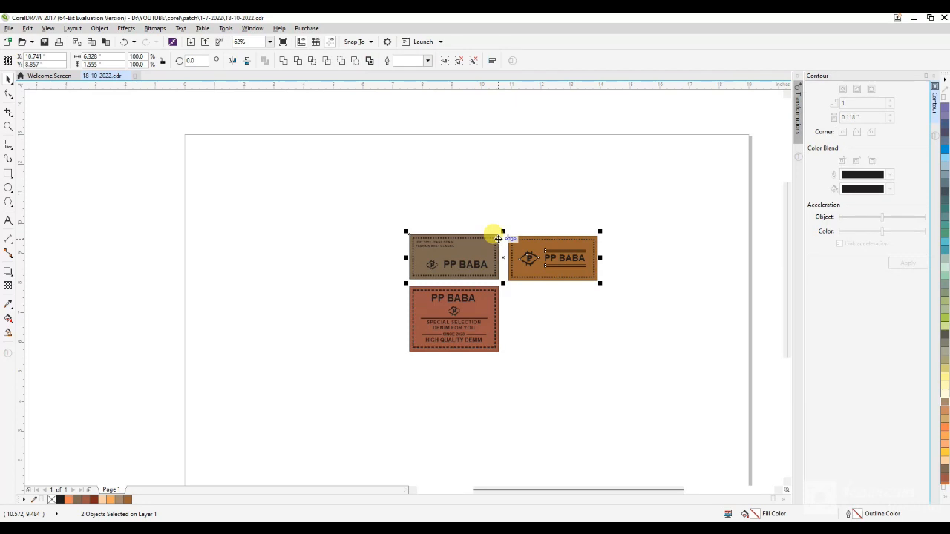
pyautogui.press('t')
pyautogui.moveTo(513, 282); pyautogui.dragTo(511, 284)
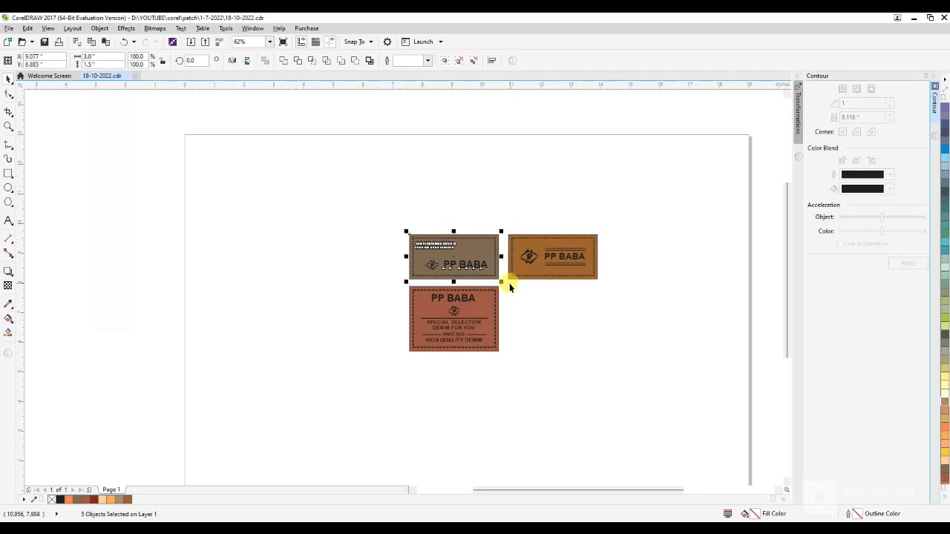
pyautogui.moveTo(388, 282); pyautogui.dragTo(583, 389)
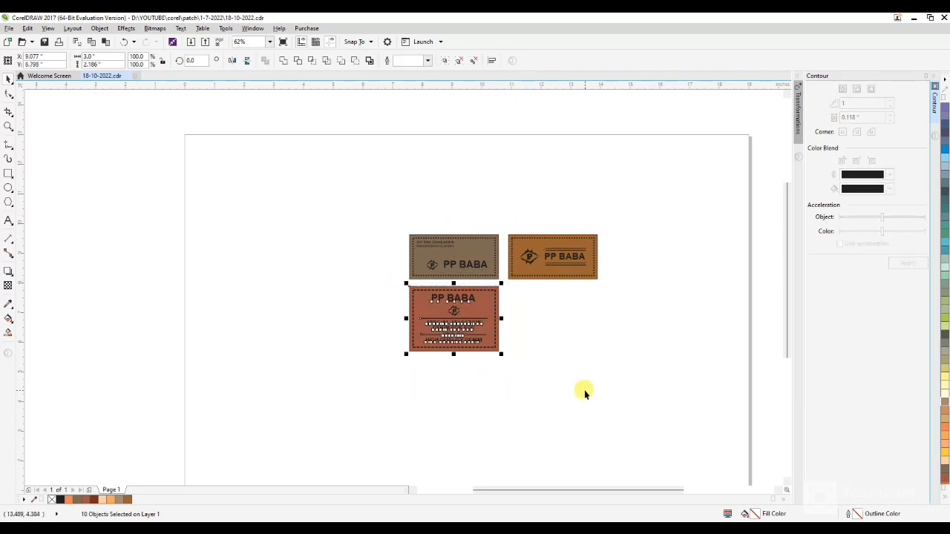
pyautogui.hotkey('ctrl', 'g')
pyautogui.click(582, 390)
# - Try stacking the grey-brown label beneath the orange-brown label and centring the red label on that column
pyautogui.click(466, 267)
pyautogui.moveTo(451, 256); pyautogui.dragTo(551, 314)
pyautogui.keyDown('shift'); pyautogui.click(534, 261); pyautogui.keyUp('shift')
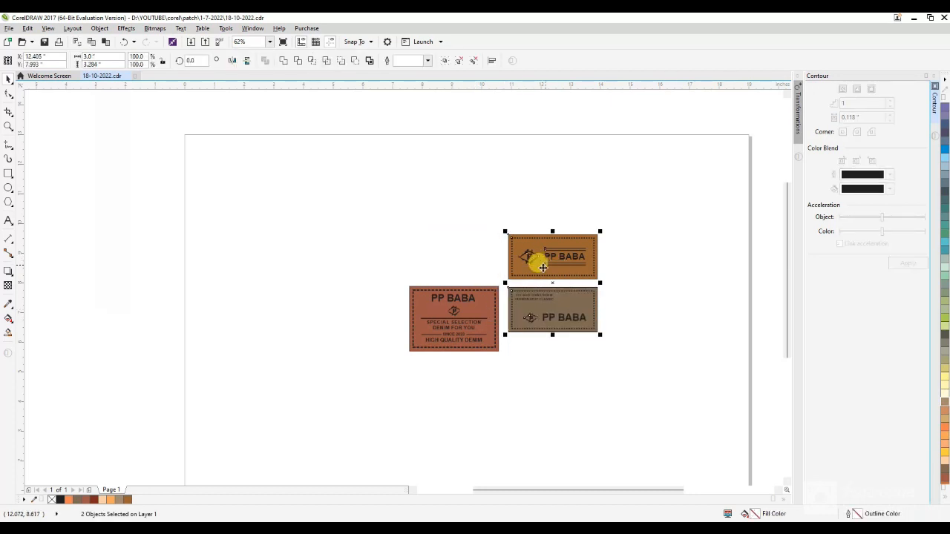
pyautogui.click(485, 324)
pyautogui.keyDown('shift'); pyautogui.click(521, 277); pyautogui.keyUp('shift')
pyautogui.press('c')
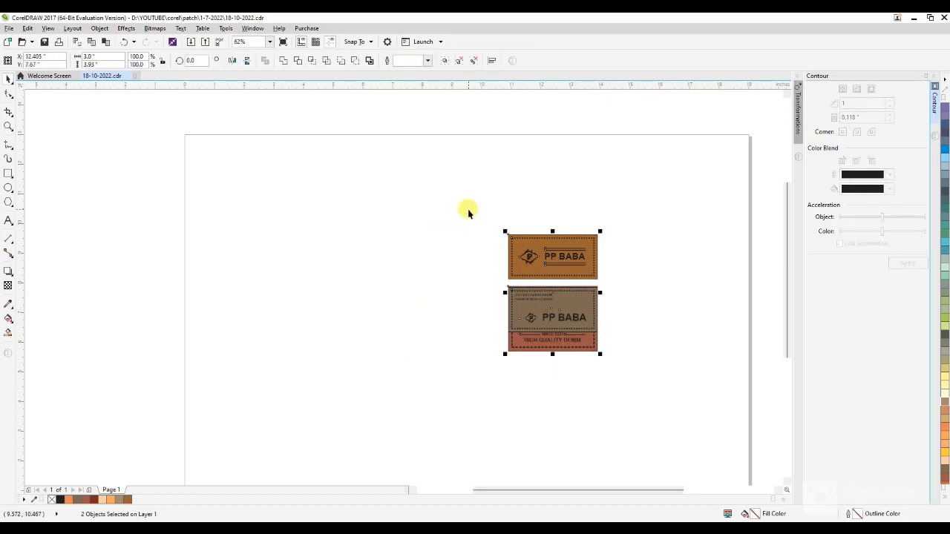
pyautogui.hotkey('ctrl', 'z')
# - Try top-aligning the red label with the orange-brown label, and undo the whole rearrangement of the labels
pyautogui.click(454, 299)
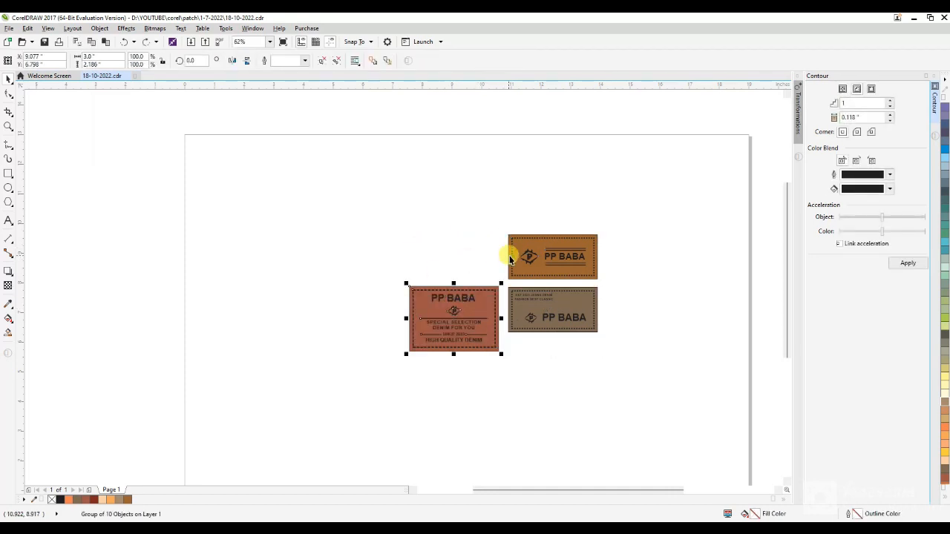
pyautogui.keyDown('shift'); pyautogui.click(510, 251); pyautogui.keyUp('shift')
pyautogui.press('t')
pyautogui.click(514, 280)
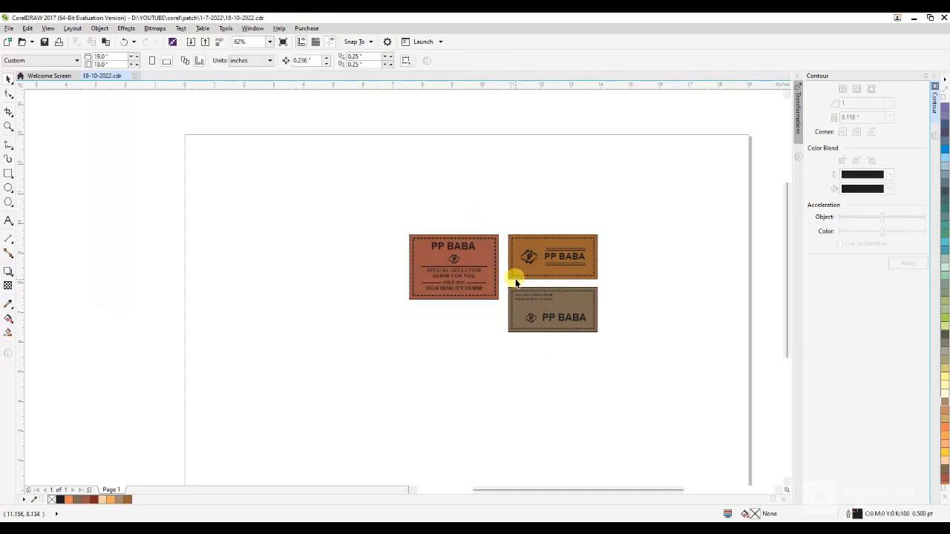
pyautogui.hotkey('ctrl', 'z')
pyautogui.hotkey('ctrl', 'z')
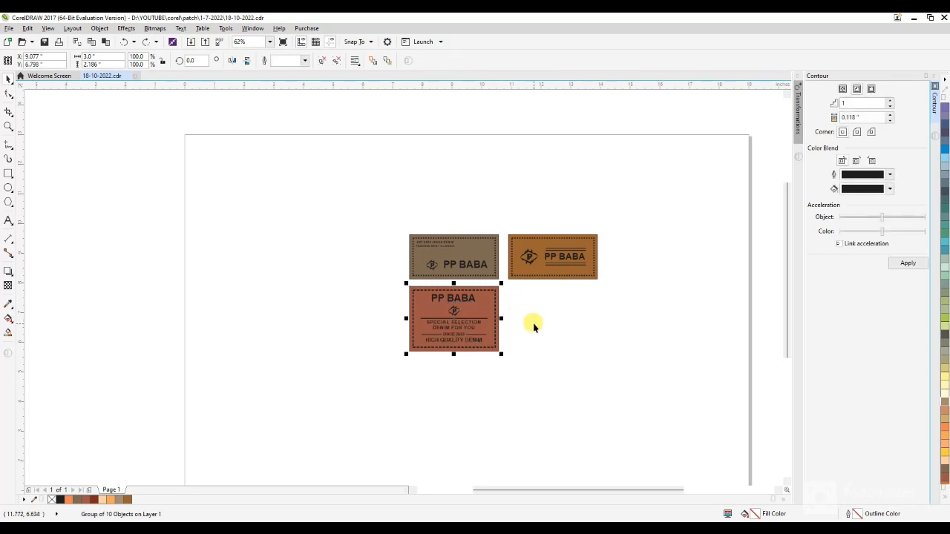
# - Nudge the orange-brown label slightly upward beside the grey-brown label
pyautogui.click(532, 318)
pyautogui.scroll(1, 515, 274)
pyautogui.moveTo(522, 277); pyautogui.dragTo(520, 273)
pyautogui.click(525, 312)
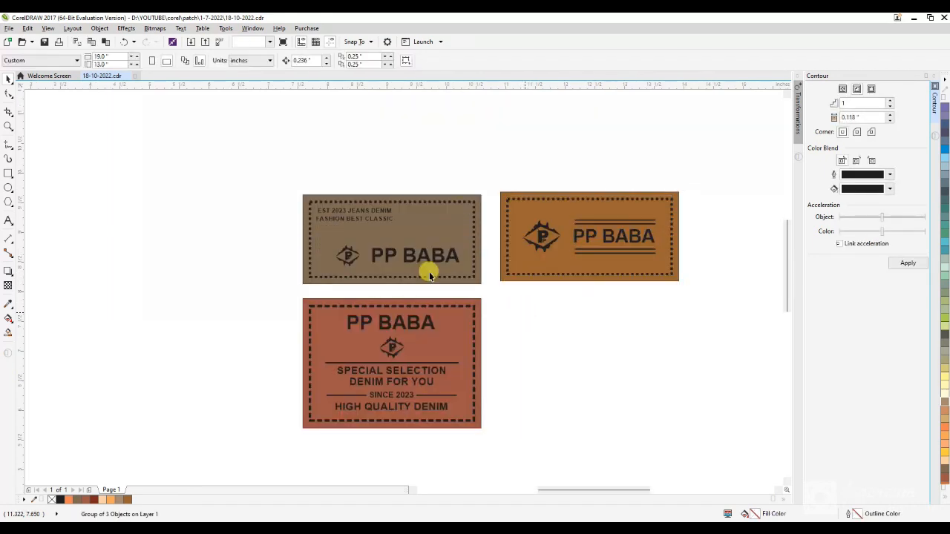
# - Add the artistic text 123 in the empty area left of the labels and break it apart into separate digits
pyautogui.click(9, 220)
pyautogui.click(134, 263)
pyautogui.write('12')
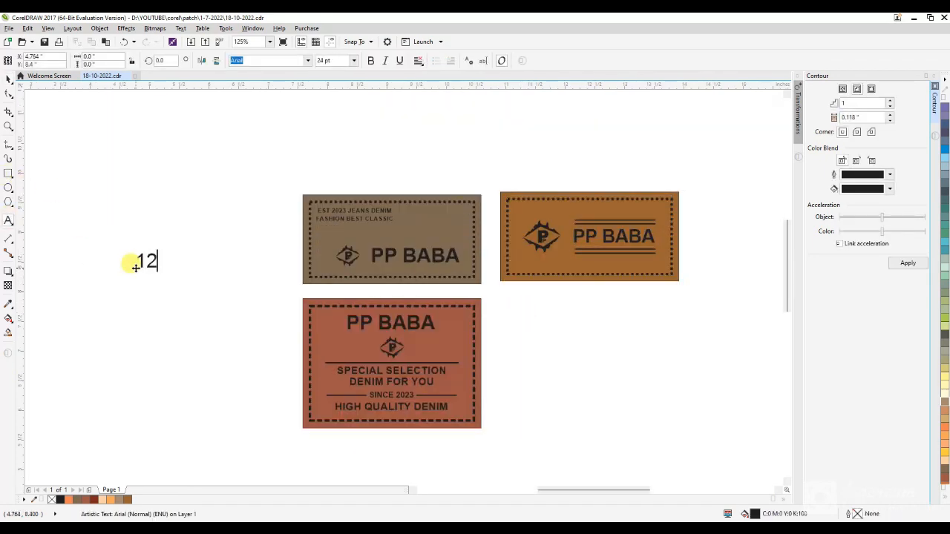
pyautogui.write('3')
pyautogui.hotkey('ctrl', 'space')
pyautogui.click(162, 262)
pyautogui.hotkey('ctrl', 'k')
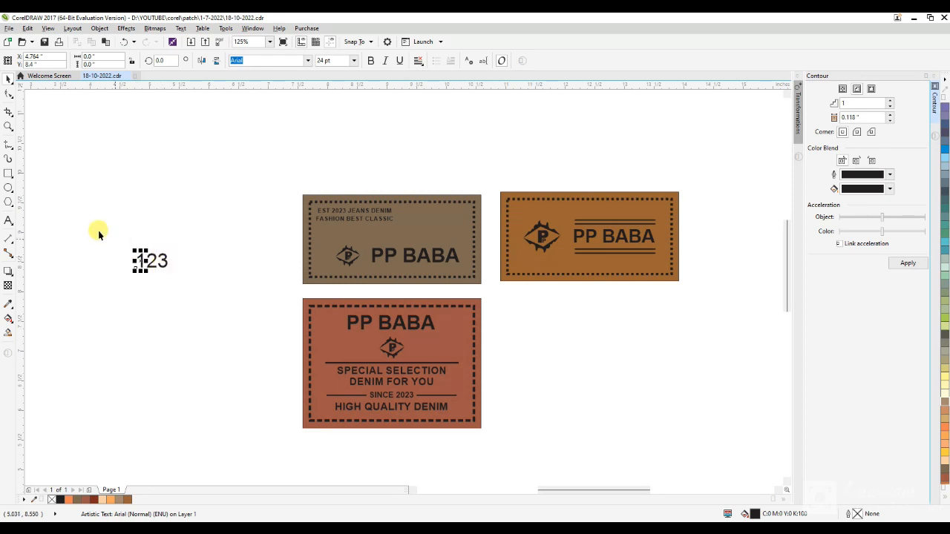
# - Enlarge the three digits together to about 51 pt, and place 1 above the grey-brown label and 2 above the orange-brown label
pyautogui.moveTo(97, 230); pyautogui.dragTo(221, 321)
pyautogui.moveTo(170, 267); pyautogui.dragTo(201, 301)
pyautogui.click(201, 339)
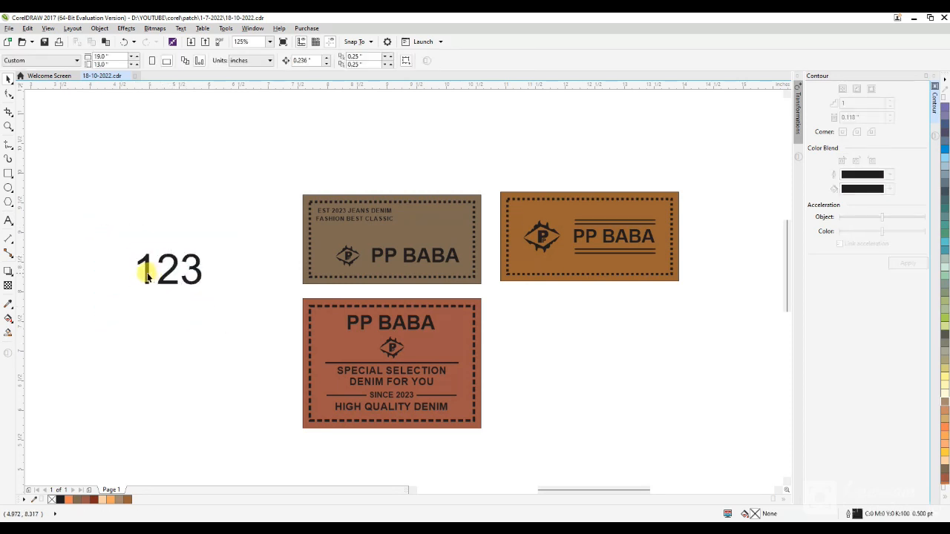
pyautogui.moveTo(144, 270); pyautogui.dragTo(384, 172)
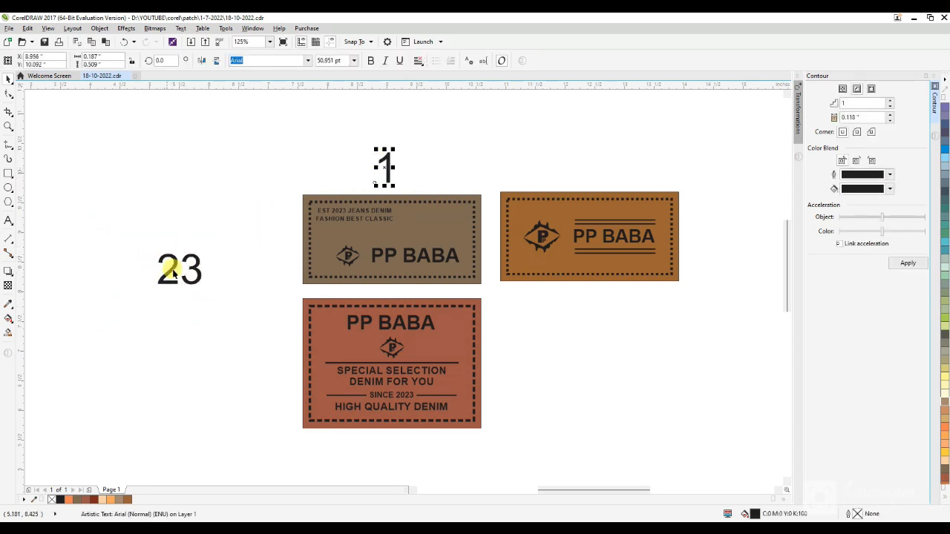
pyautogui.moveTo(173, 270); pyautogui.dragTo(592, 168)
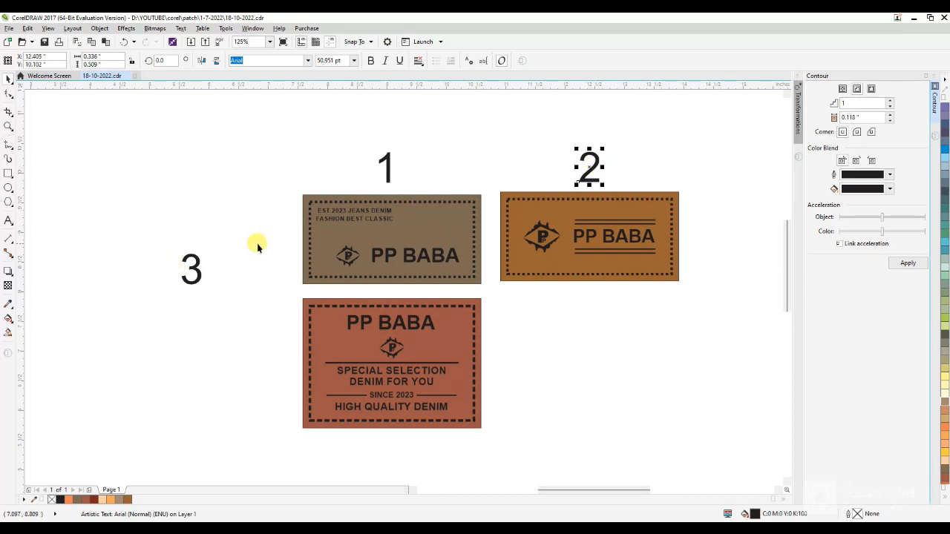
# - Try placing the digit 3 beside the red label, centred under the orange-brown label and aligned with the red label's middle
pyautogui.moveTo(201, 276); pyautogui.dragTo(581, 364)
pyautogui.keyDown('shift'); pyautogui.click(587, 247); pyautogui.keyUp('shift')
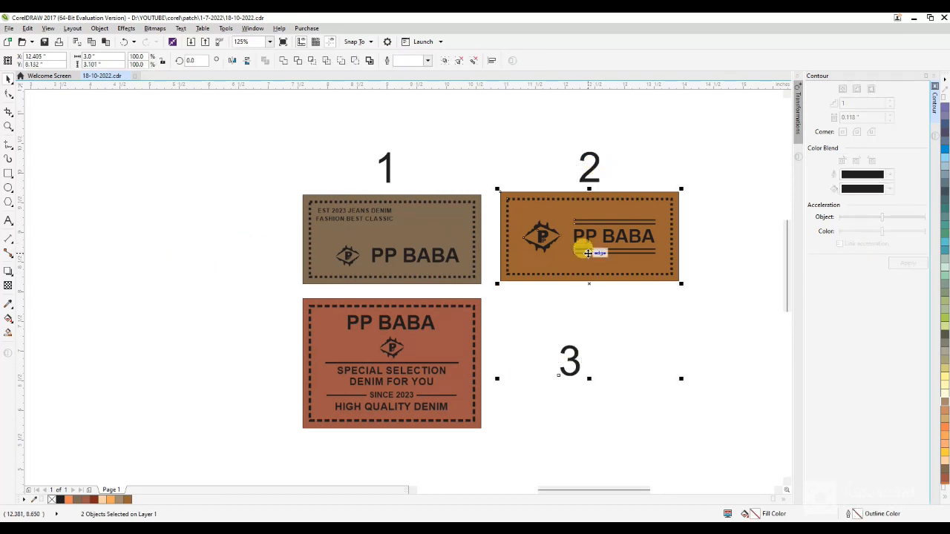
pyautogui.press('c')
pyautogui.keyDown('shift'); pyautogui.click(437, 344); pyautogui.keyUp('shift')
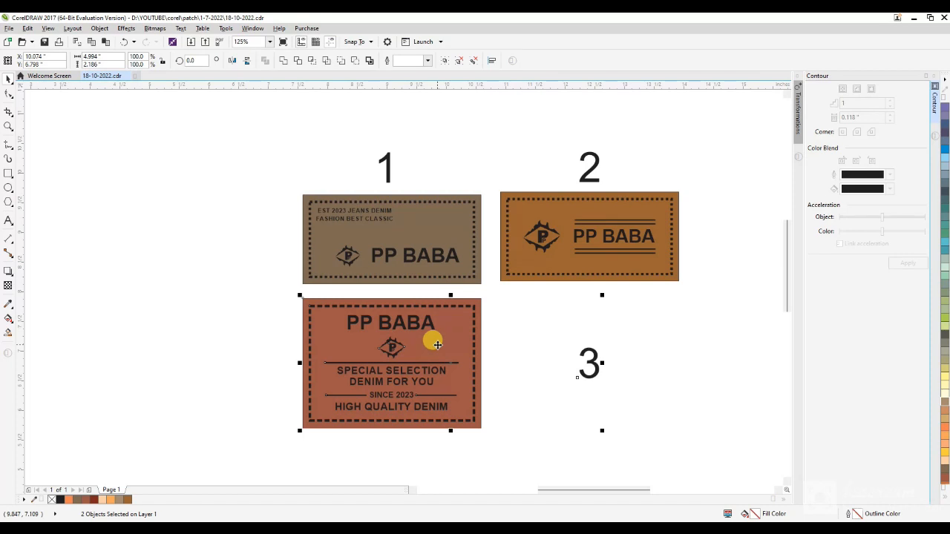
pyautogui.click(532, 363)
# - Place the digit 3 beneath the red label and centre it horizontally on that label
pyautogui.moveTo(596, 366); pyautogui.dragTo(391, 458)
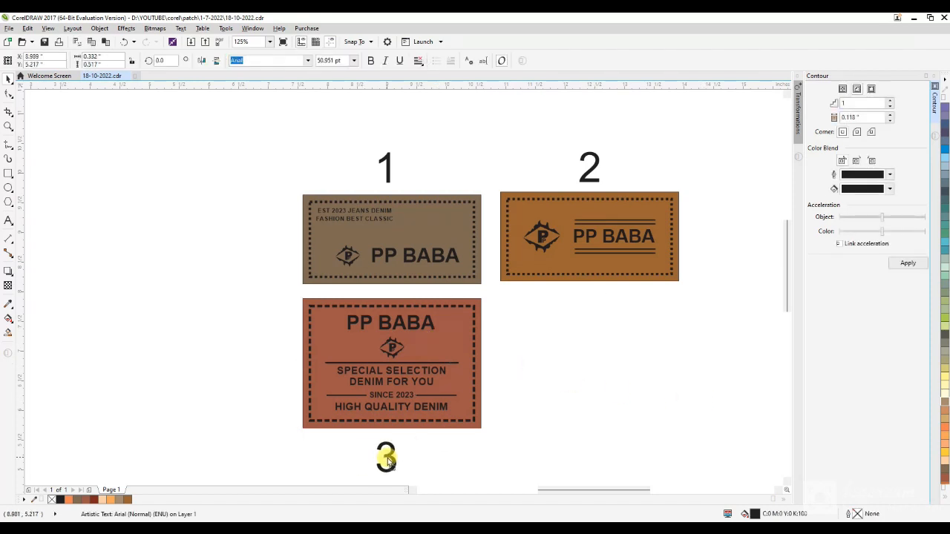
pyautogui.keyDown('shift'); pyautogui.click(407, 393); pyautogui.keyUp('shift')
pyautogui.press('c')
pyautogui.click(512, 339)
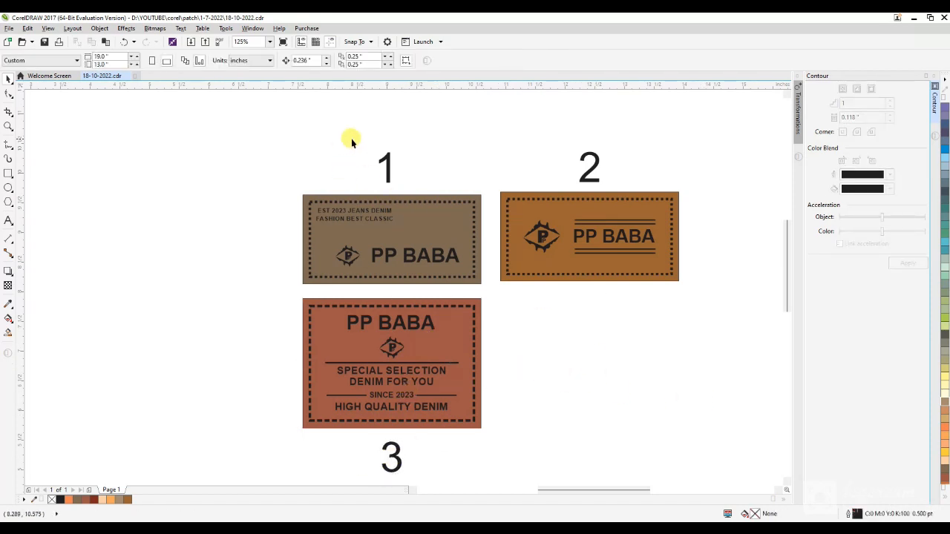
# - Centre the digit 1 horizontally on the grey-brown label and the digit 2 on the orange-brown label
pyautogui.moveTo(351, 138); pyautogui.dragTo(420, 208)
pyautogui.keyDown('shift'); pyautogui.click(420, 225); pyautogui.keyUp('shift')
pyautogui.press('c')
pyautogui.moveTo(556, 138); pyautogui.dragTo(634, 199)
pyautogui.keyDown('shift'); pyautogui.click(599, 226); pyautogui.keyUp('shift')
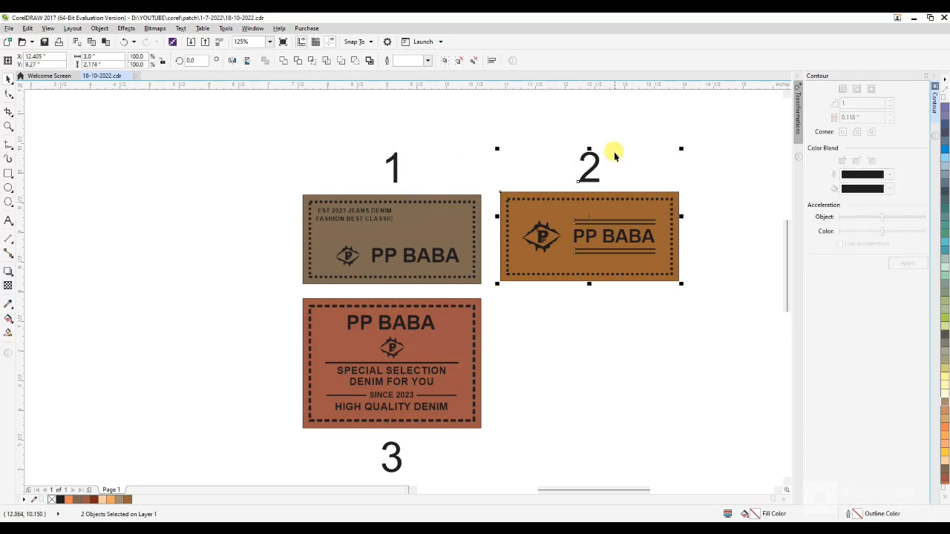
pyautogui.click(573, 158)
# - Save the drawing, fit all objects in the view and show a full-screen preview of the numbered labels
pyautogui.hotkey('ctrl', 's')
pyautogui.press('F4')
pyautogui.press('F9')
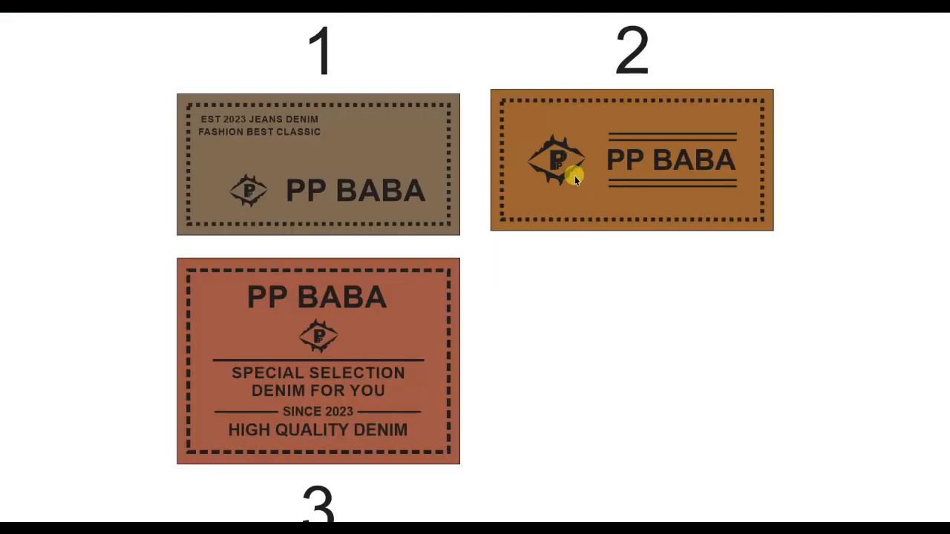